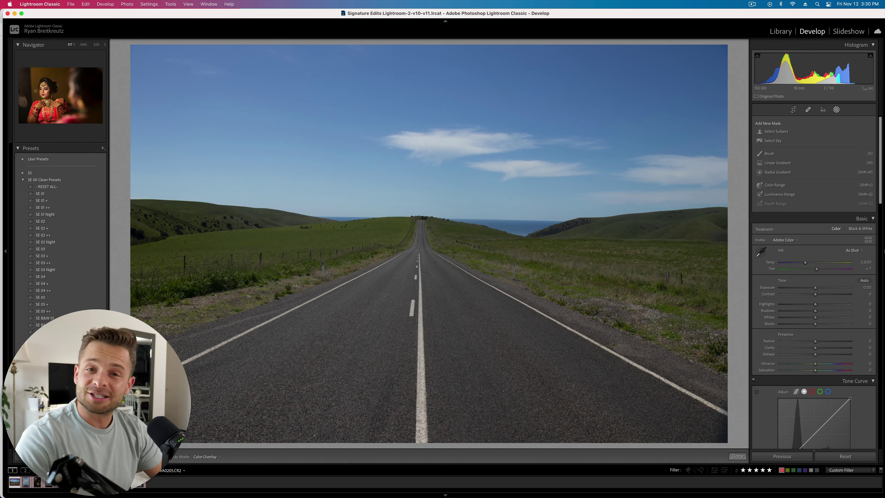
- Mask the sky of the road landscape photo with Select Sky and delete the sky selection
click(780, 131)
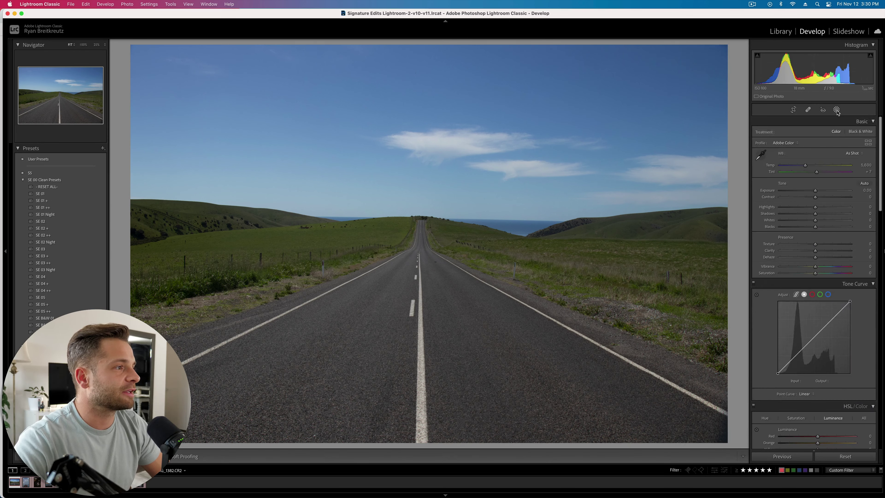
click(686, 54)
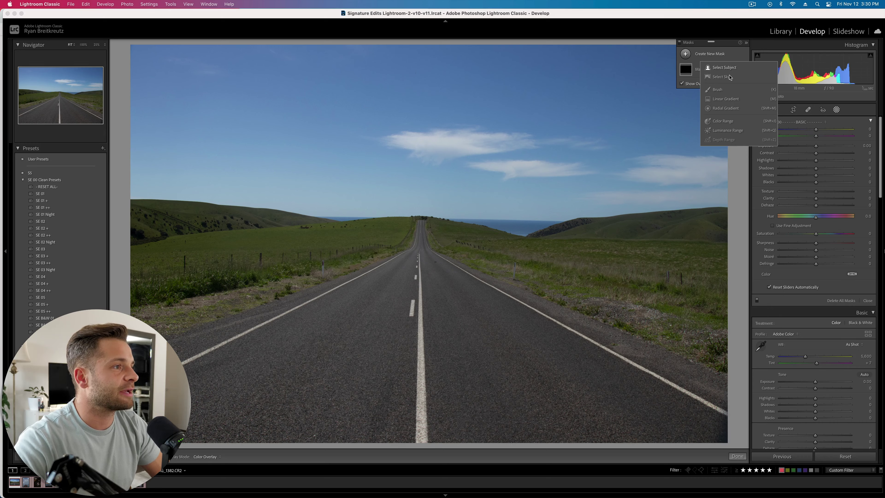
click(731, 77)
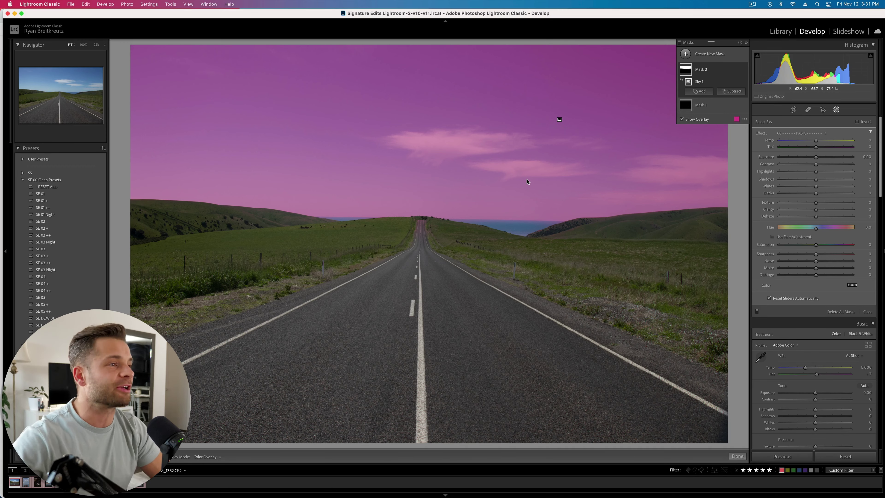
key(Delete)
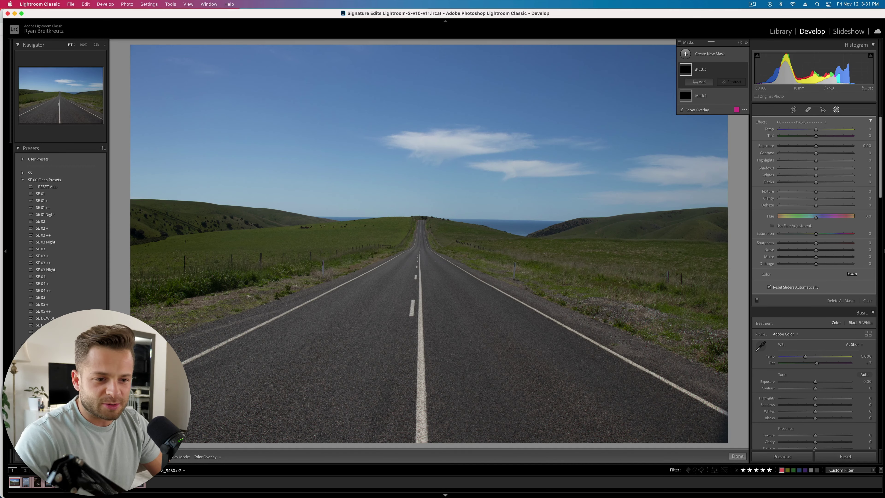
- Open the curly-haired woman's portrait and create a Select Subject mask on her
click(26, 482)
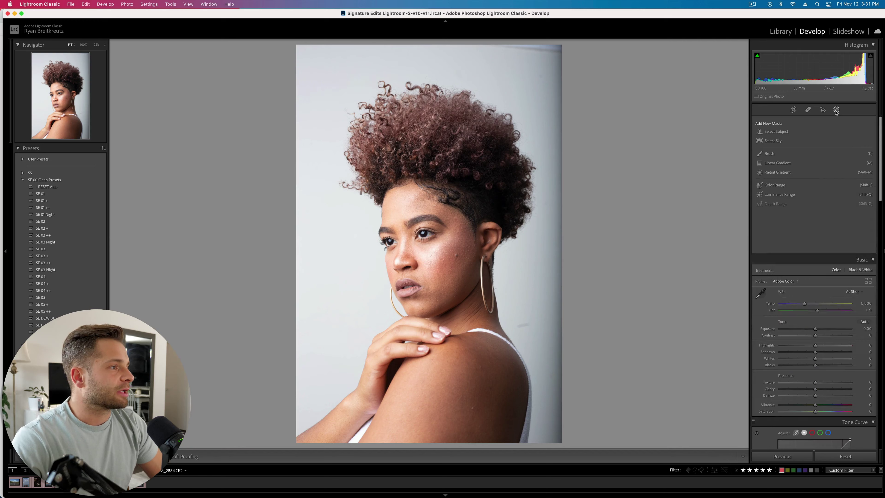
click(836, 110)
click(776, 134)
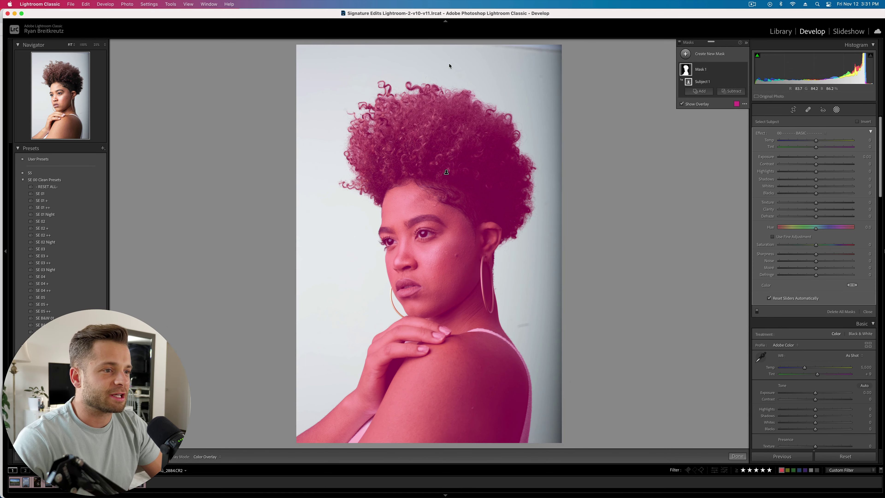
- Raise the subject mask's exposure to 1.20, lower the whole photo's exposure to −1.98, and compare with the original
mouse_move(816, 156)
mouse_down()
mouse_move(835, 157)
mouse_move(827, 159)
mouse_up()
key(shift+minus)
key(shift+minus)
key(shift+minus)
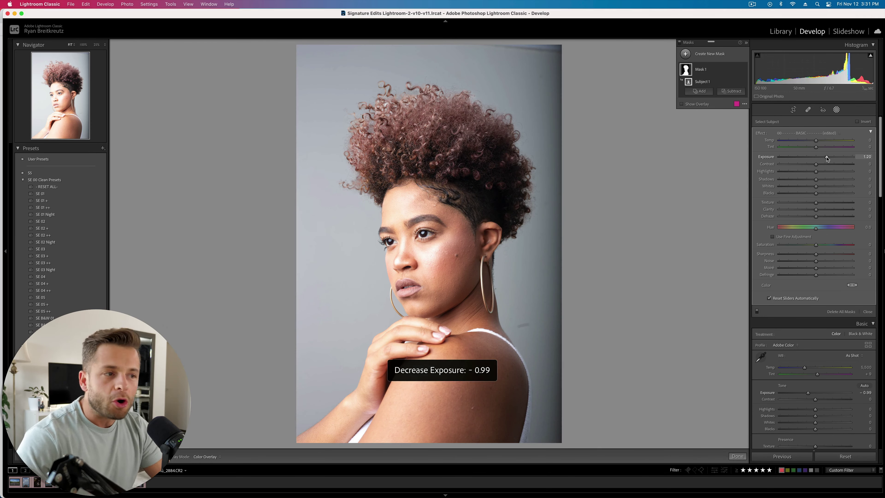
key(shift+minus)
key(shift+minus)
key(shift+minus)
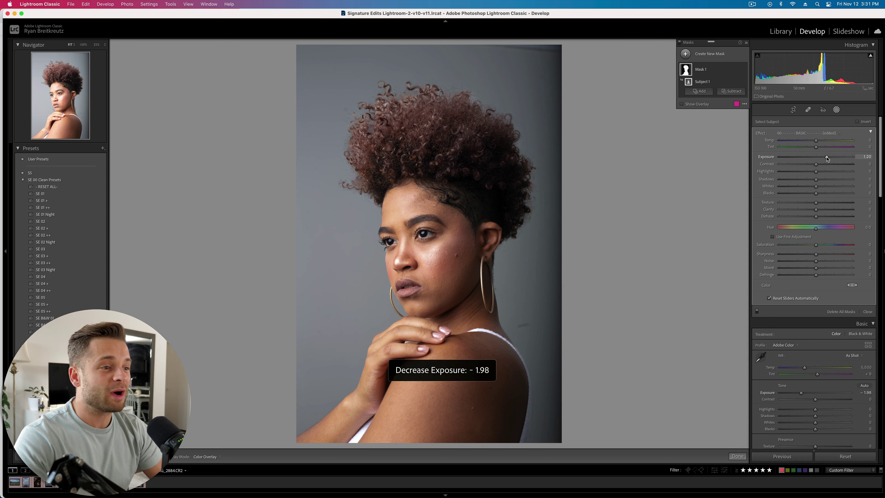
key(backslash)
key(backslash)
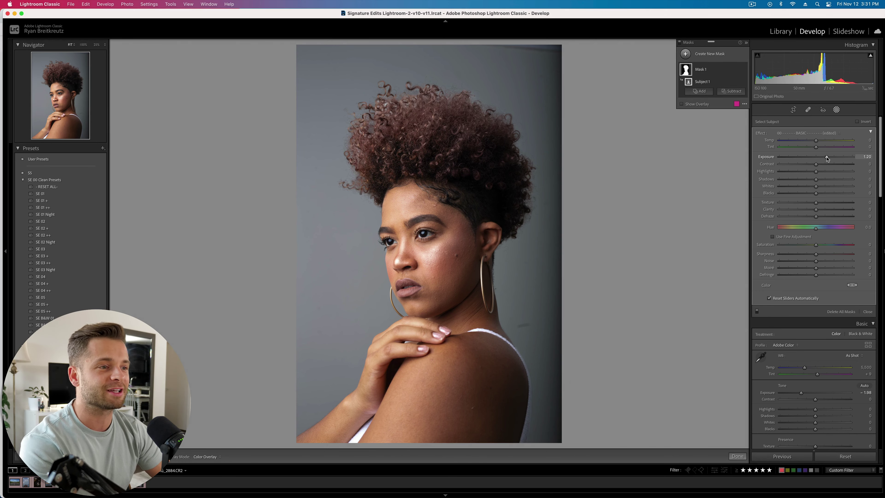
- Lower the subject mask's exposure to −0.87 and raise the whole photo's exposure to +0.33
drag(827, 158, 808, 159)
key(shift+equal)
key(shift+equal)
key(shift+equal)
key(shift+equal)
key(shift+equal)
key(shift+equal)
key(shift+equal)
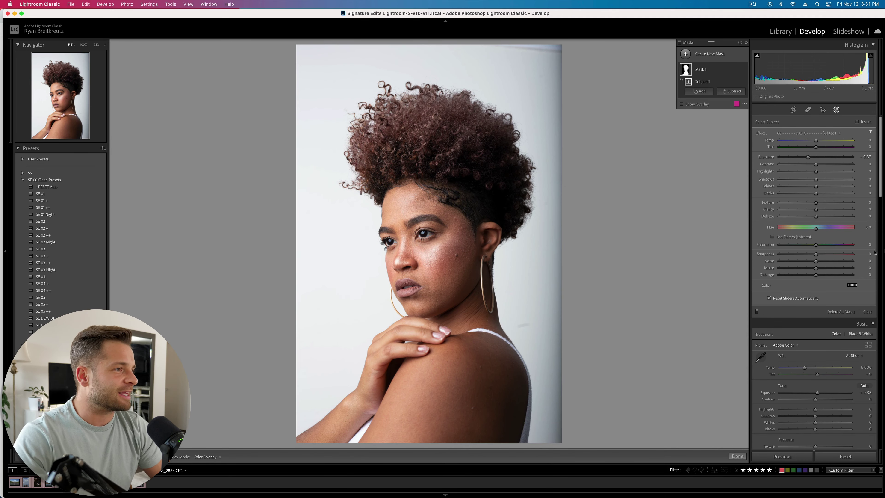
- Reset all edits on the curly-haired woman's portrait
click(845, 457)
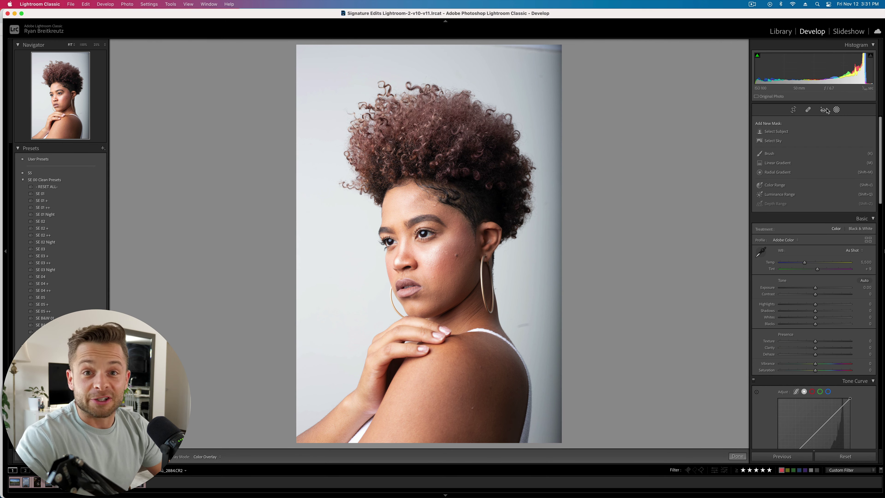
click(837, 110)
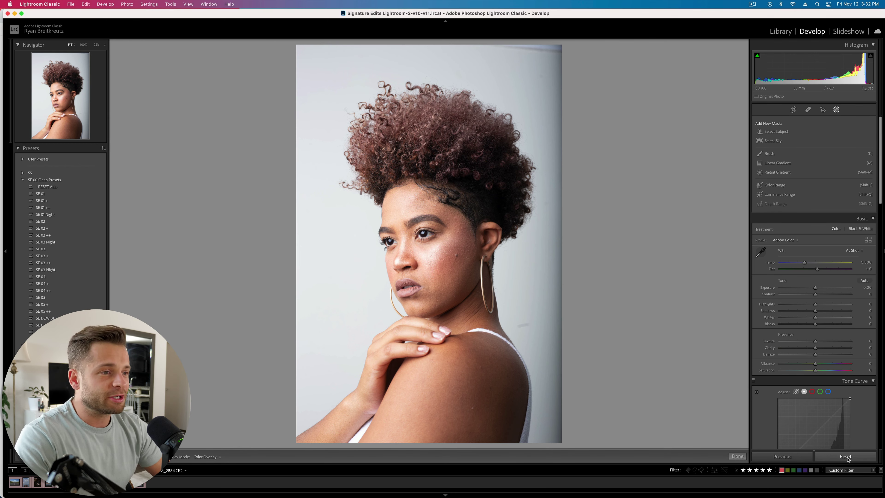
- Open the photo of the woman in red and gold dress and paint a large brush mask over her head and body
click(118, 483)
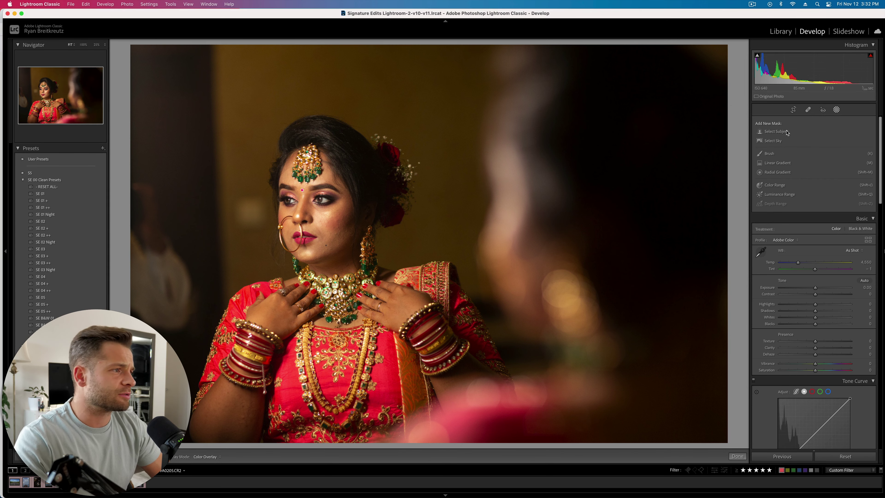
click(769, 153)
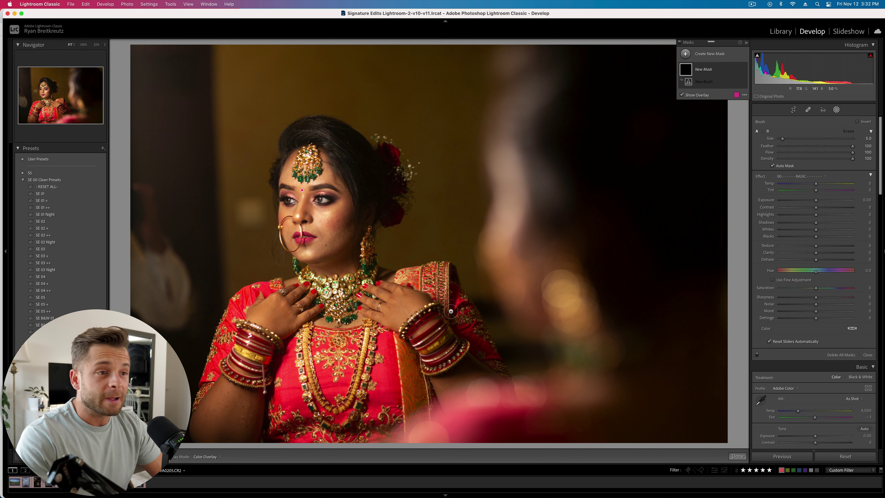
scroll(315, 162, up, 4)
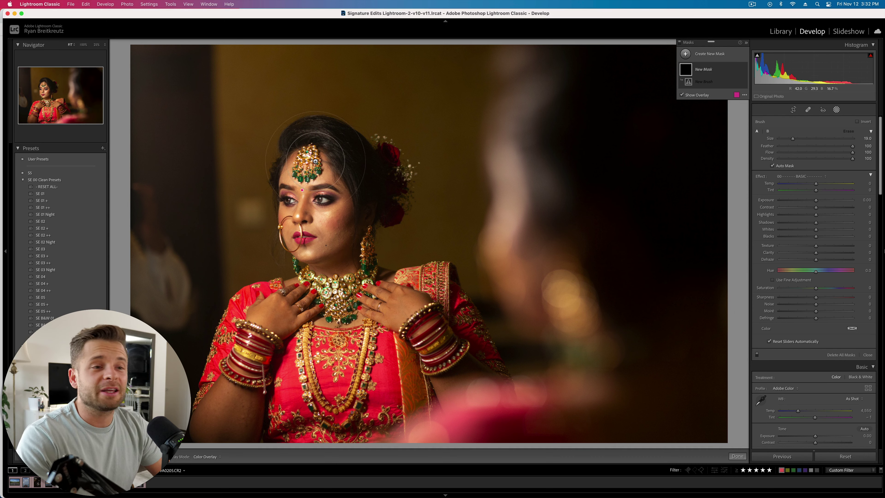
mouse_move(315, 161)
mouse_down()
mouse_move(324, 146)
mouse_move(307, 244)
mouse_move(411, 426)
mouse_up()
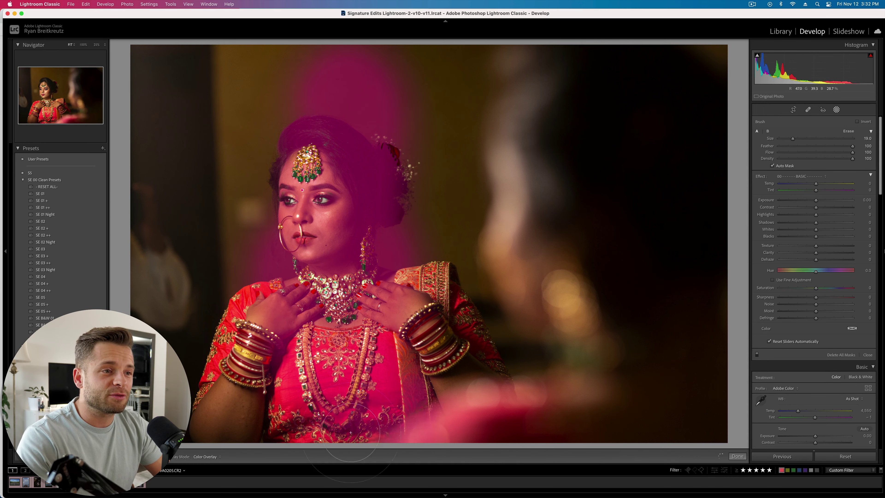
- Reset the photo of the woman in red to clear its brush mask, and reopen the masking tools
click(846, 458)
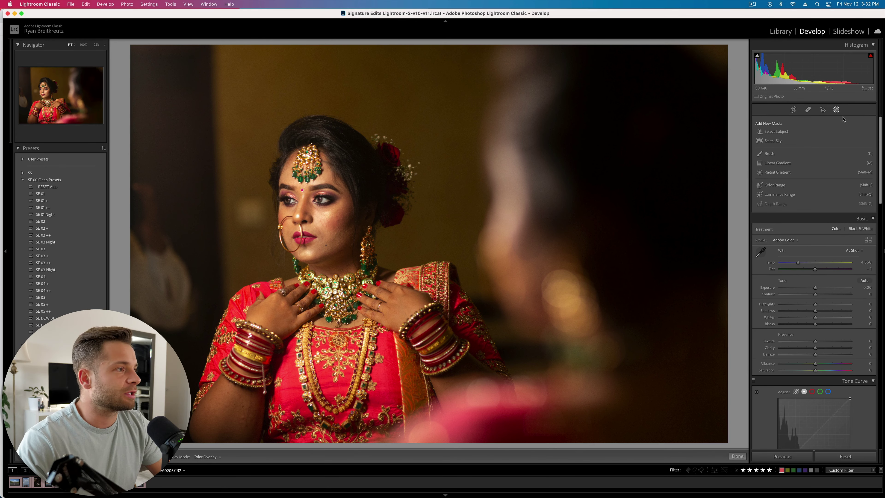
click(837, 111)
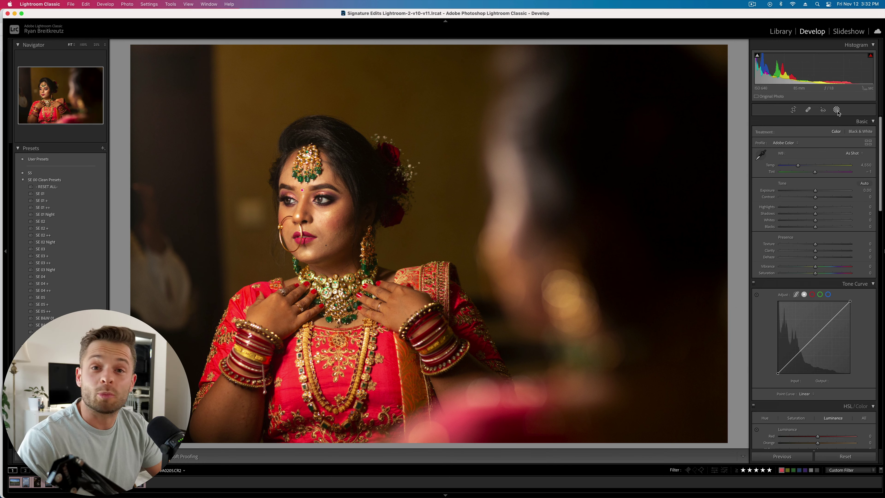
click(837, 110)
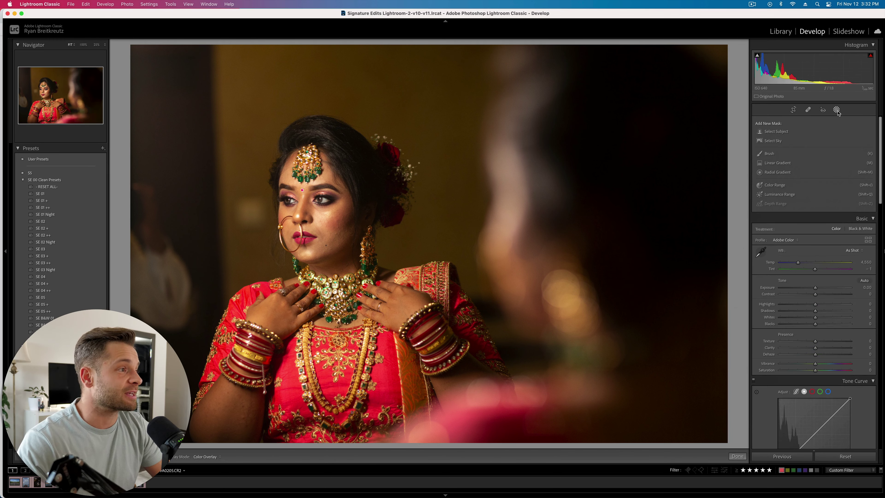
- Paint a brush mask over the face of the woman in red using a smaller brush
key(k)
scroll(345, 193, down, 4)
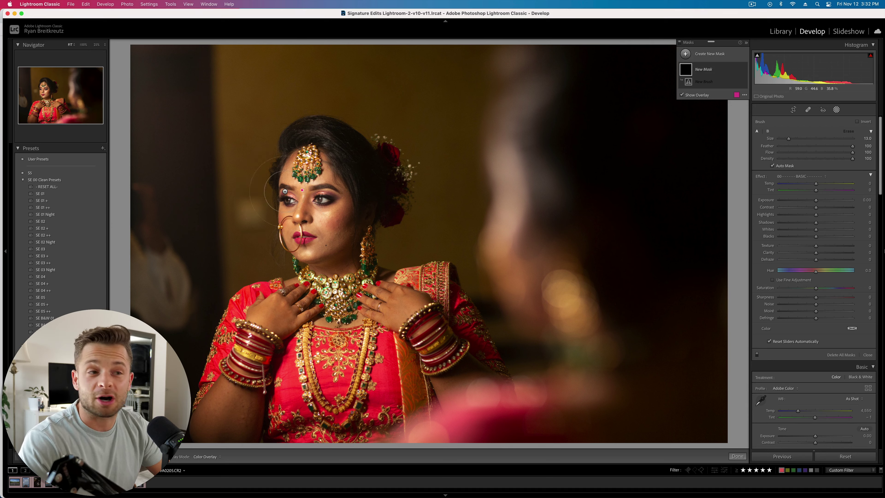
mouse_move(293, 161)
mouse_down()
mouse_move(345, 203)
mouse_move(326, 221)
mouse_move(320, 195)
mouse_move(331, 165)
mouse_move(311, 157)
mouse_move(304, 202)
mouse_move(317, 224)
mouse_move(337, 230)
mouse_up()
key(Escape)
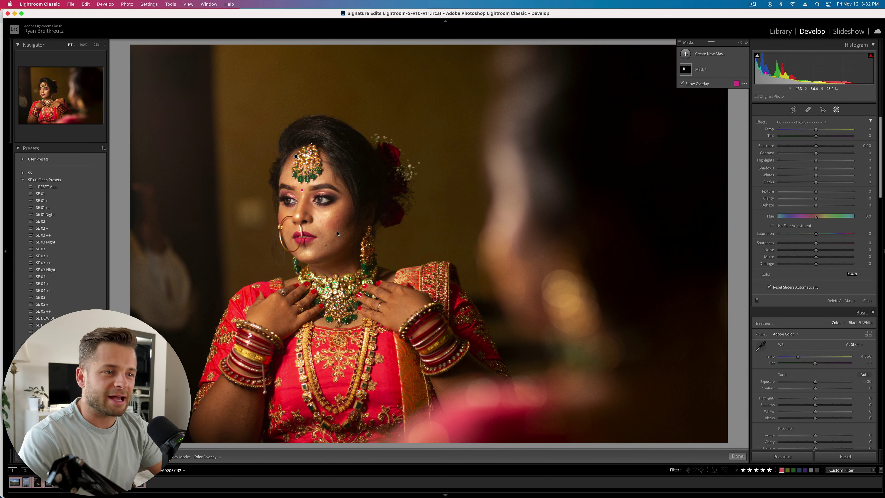
- Move to the park photo and paint a brush mask down the woman with the pink backpack
key(Right)
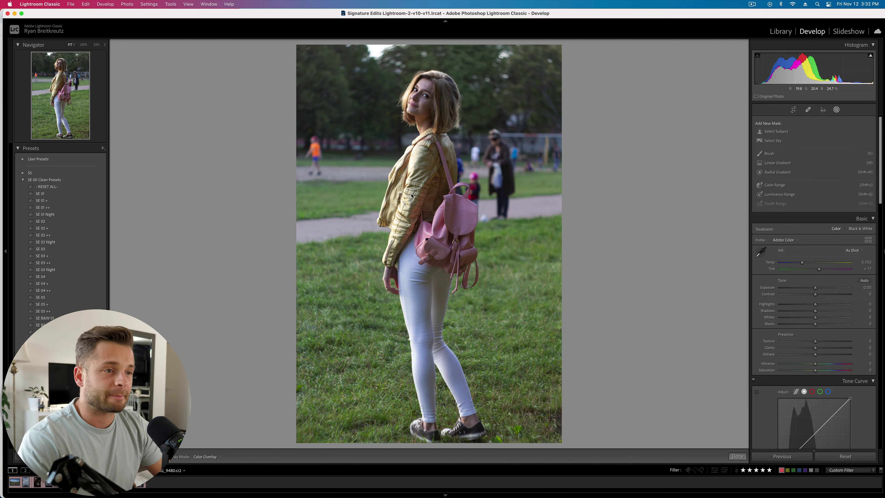
key(k)
mouse_move(425, 118)
mouse_down()
mouse_move(427, 99)
mouse_move(434, 101)
mouse_move(439, 281)
mouse_move(424, 263)
mouse_move(420, 296)
mouse_move(442, 366)
mouse_up()
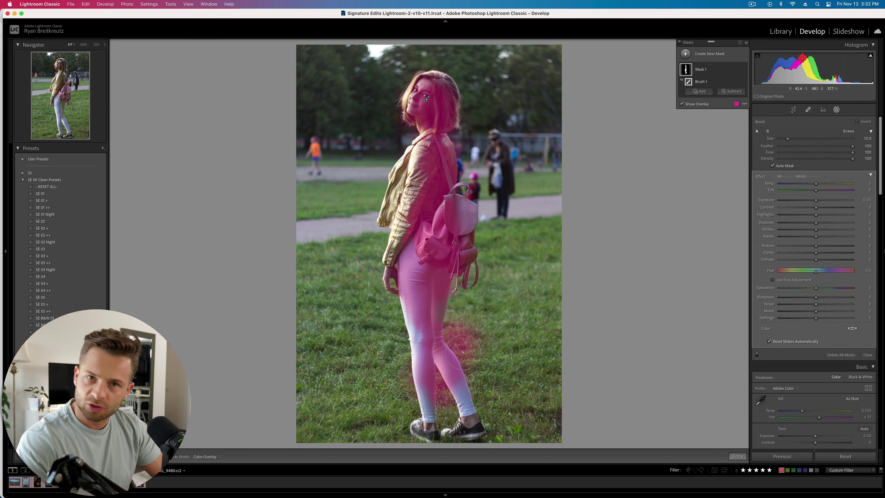
click(836, 110)
click(836, 110)
click(836, 110)
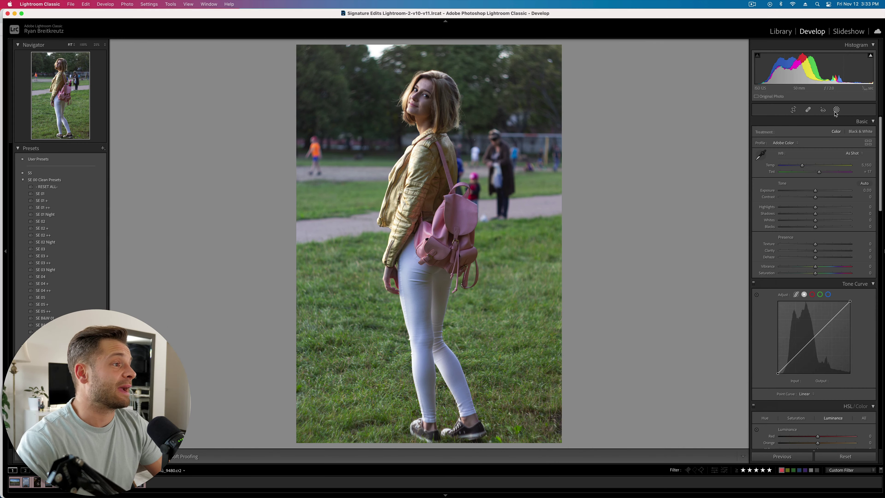
click(835, 110)
click(710, 54)
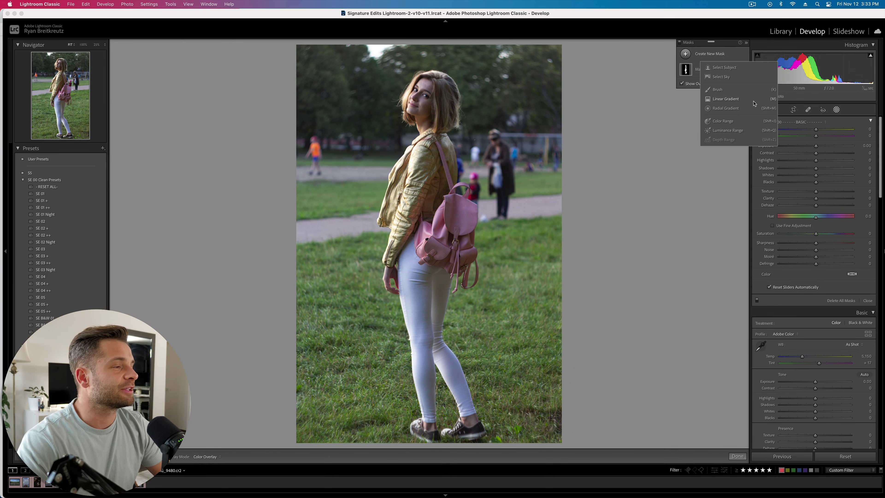
click(597, 162)
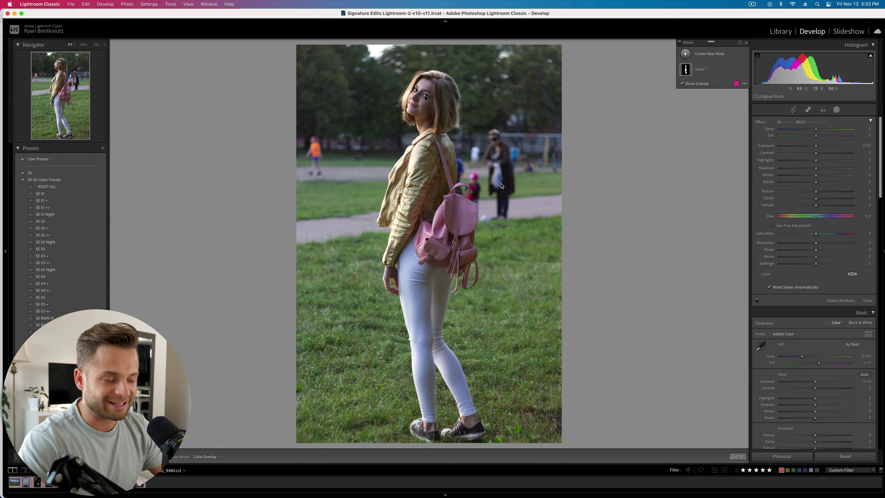
- Add a linear gradient mask fading from beyond the park photo's right edge toward its left side, and hide the overlay
key(m)
drag(619, 199, 335, 202)
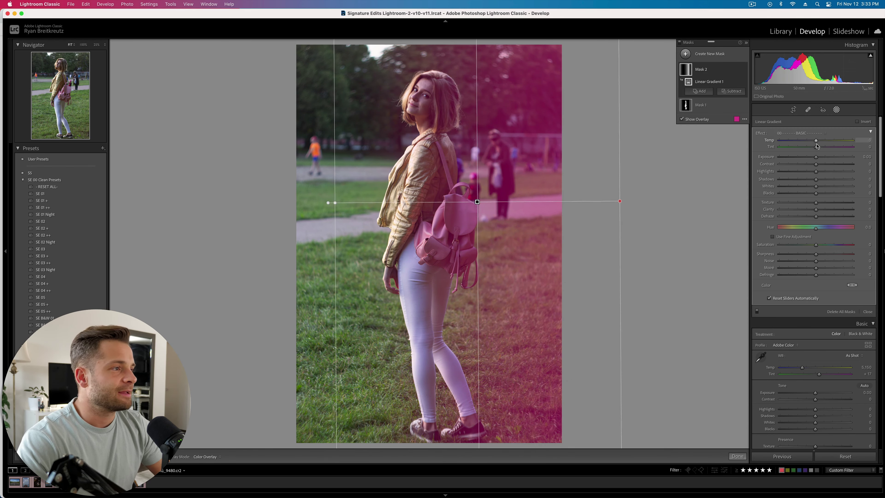
key(o)
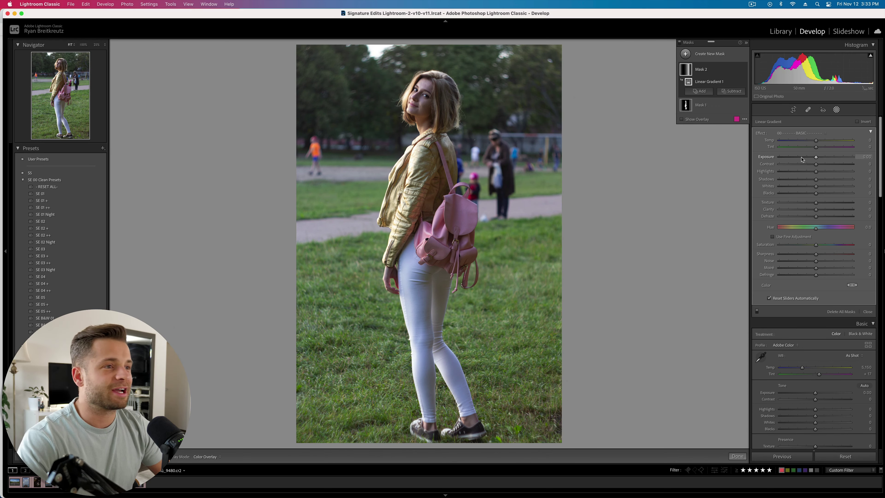
- Try darkening and brightening the linear gradient area, and set its exposure to 4.00
mouse_move(799, 159)
mouse_down()
mouse_move(779, 163)
mouse_move(809, 155)
mouse_up()
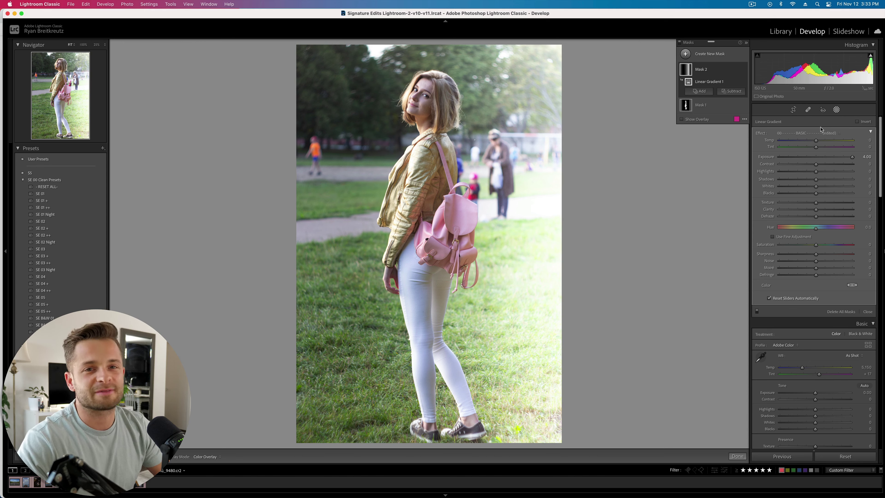
click(817, 157)
drag(818, 157, 802, 161)
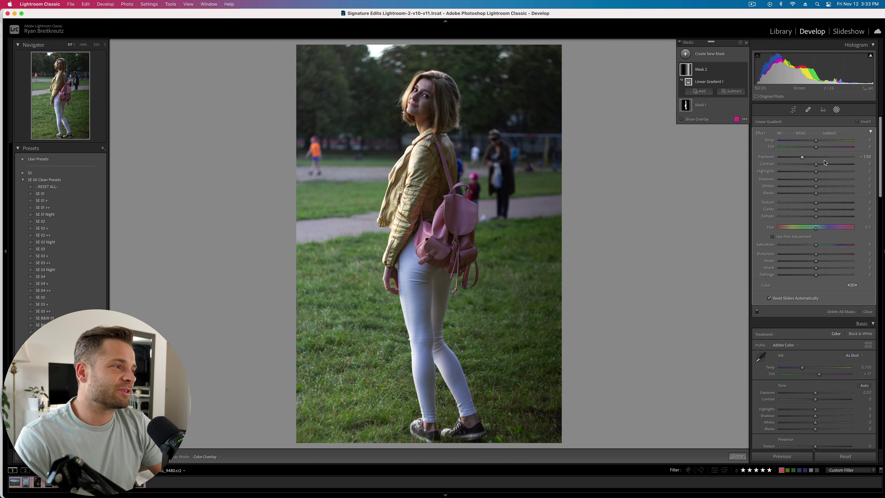
drag(825, 162, 857, 158)
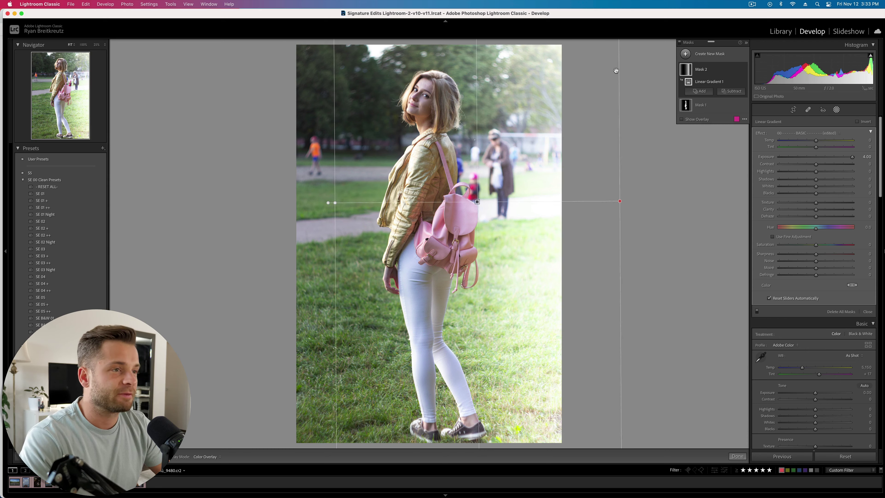
- Draw several additional linear gradient masks coming in from different sides of the park photo, including the upper left and upper right
key(m)
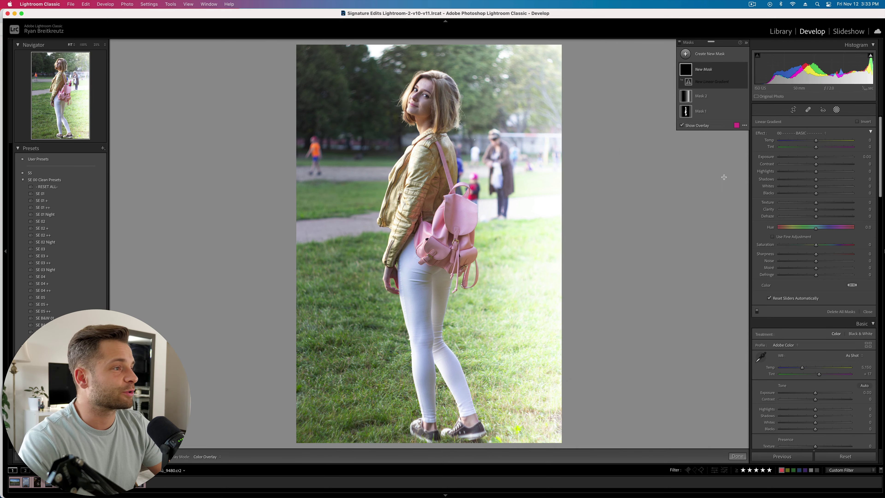
key(m)
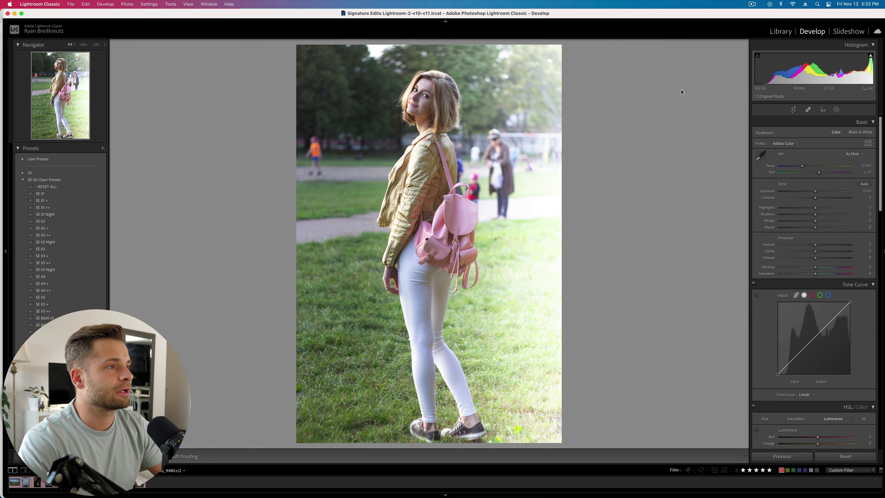
key(m)
drag(543, 165, 348, 184)
key(m)
drag(348, 49, 348, 146)
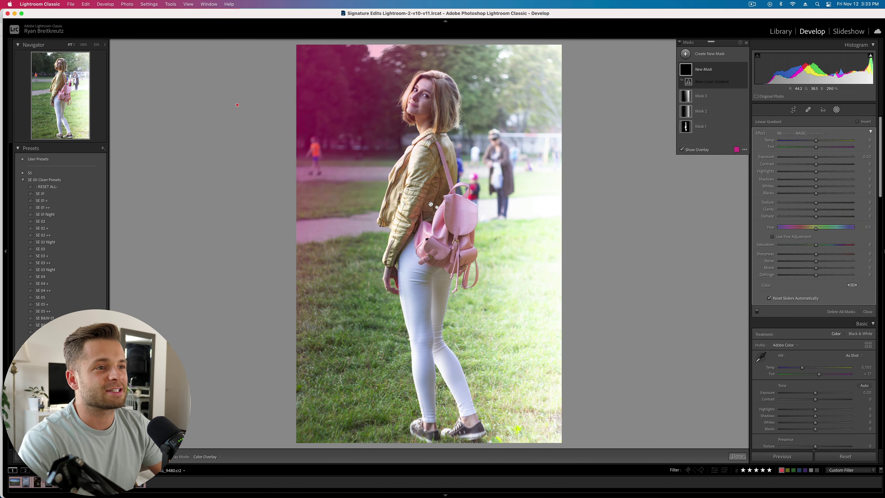
key(m)
drag(453, 439, 452, 296)
key(m)
drag(567, 116, 453, 244)
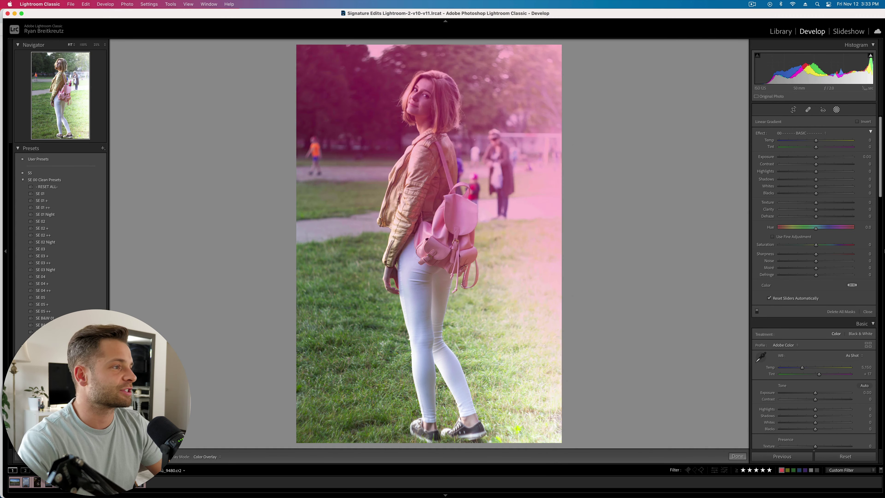
- Draw five more linear gradient masks on the park photo, from its lower right, upper left and right side, the last one horizontal
key(m)
drag(561, 440, 480, 349)
key(m)
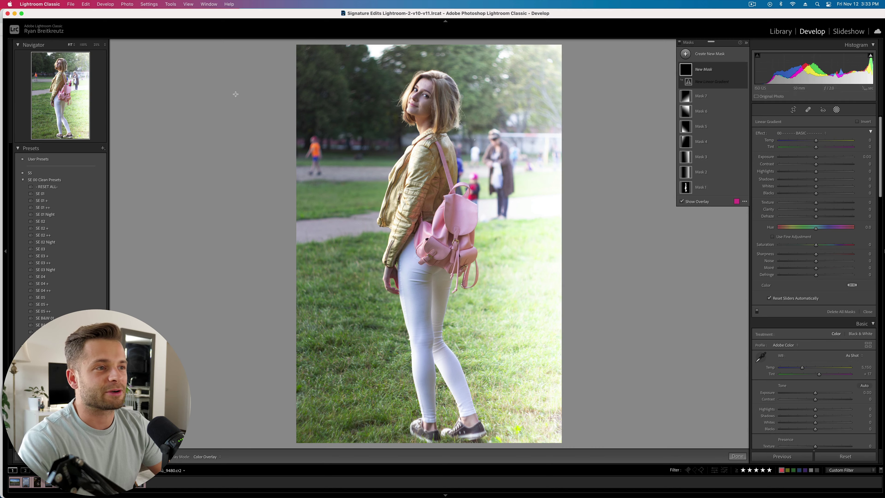
drag(233, 89, 365, 182)
key(m)
drag(564, 245, 488, 251)
key(m)
drag(303, 53, 362, 153)
key(m)
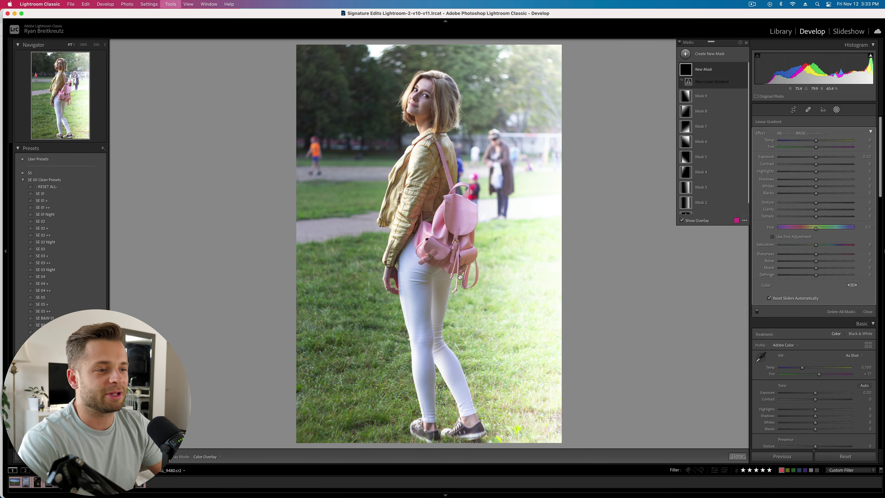
drag(629, 281, 399, 281)
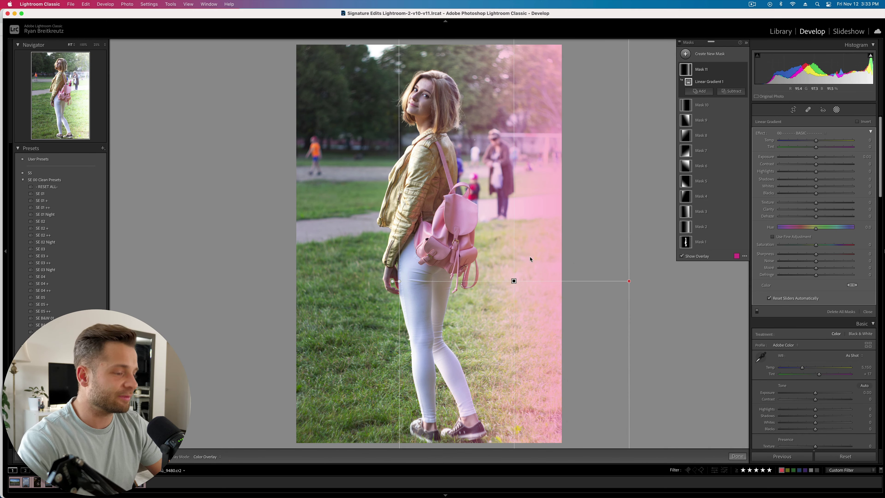
key(m)
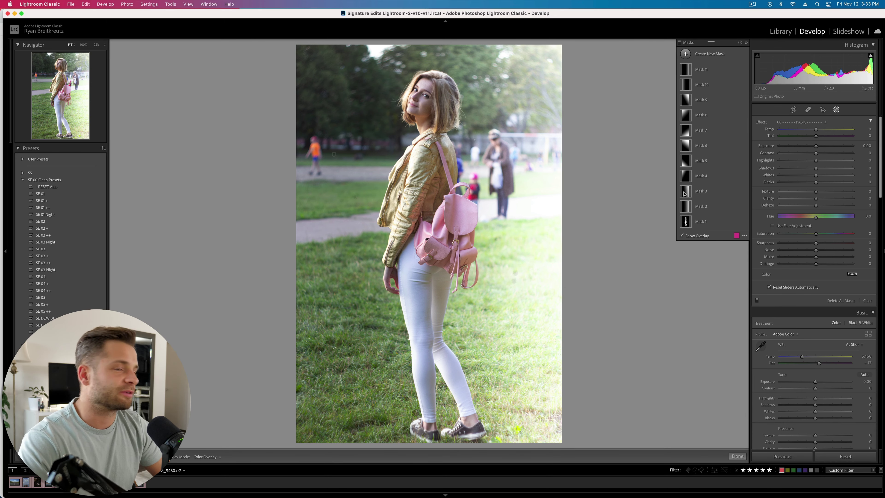
- Add a large radial gradient mask centred on the woman's jacket in the park photo, and leave masking
click(707, 56)
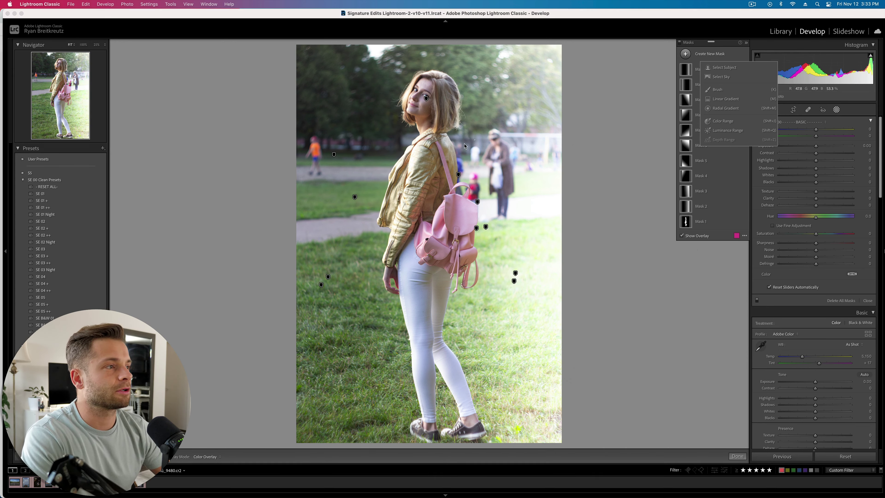
click(572, 160)
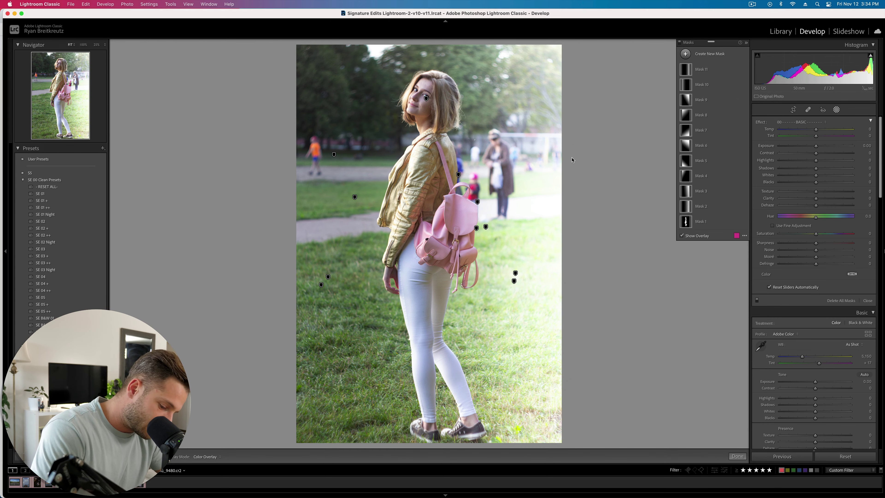
key(shift+m)
drag(386, 173, 588, 433)
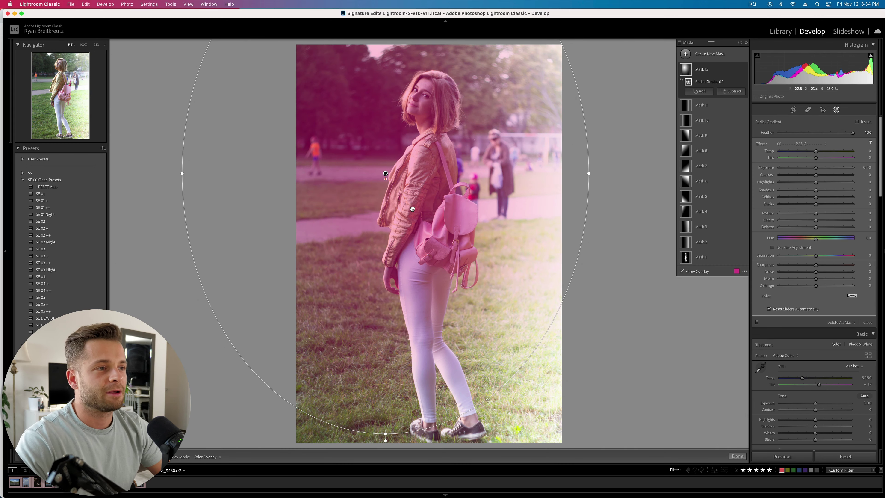
key(Return)
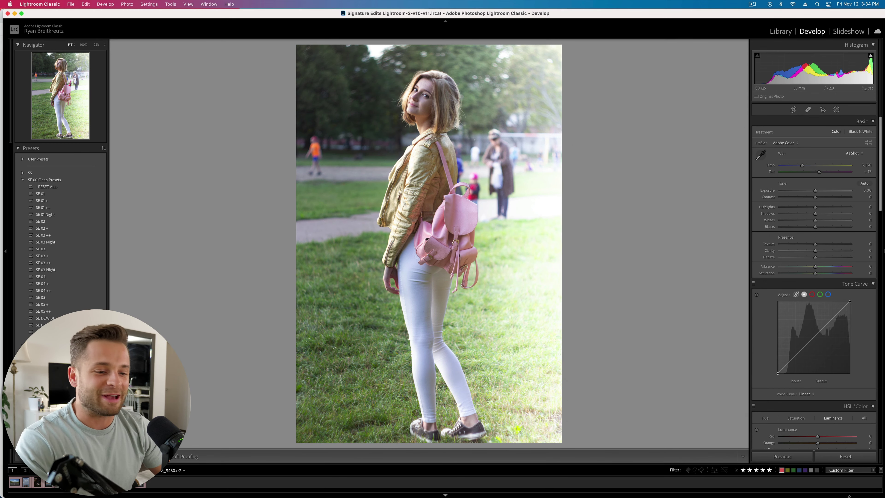
- Reset all edits on the park photo, and switch to the road photo and reset its edits and masks too
click(846, 457)
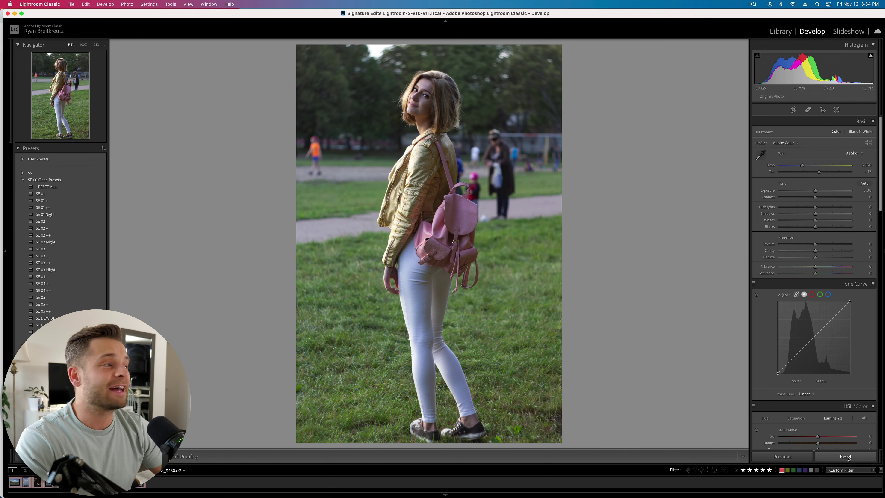
click(837, 110)
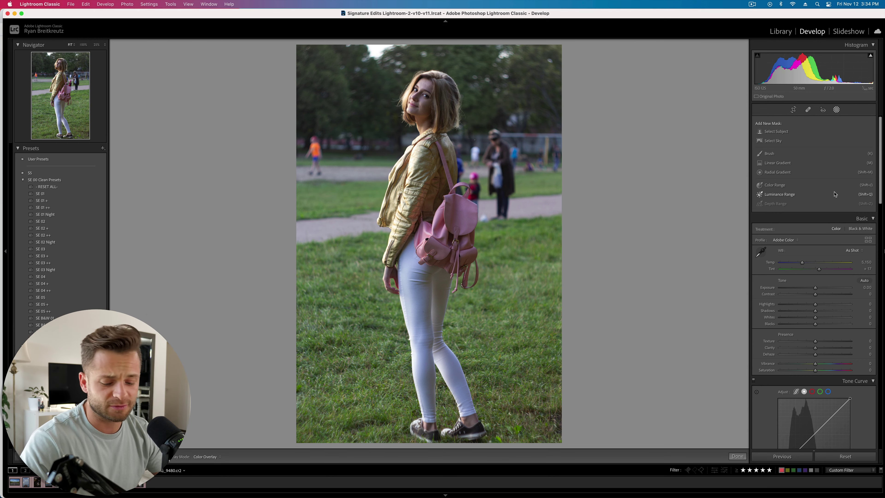
click(14, 483)
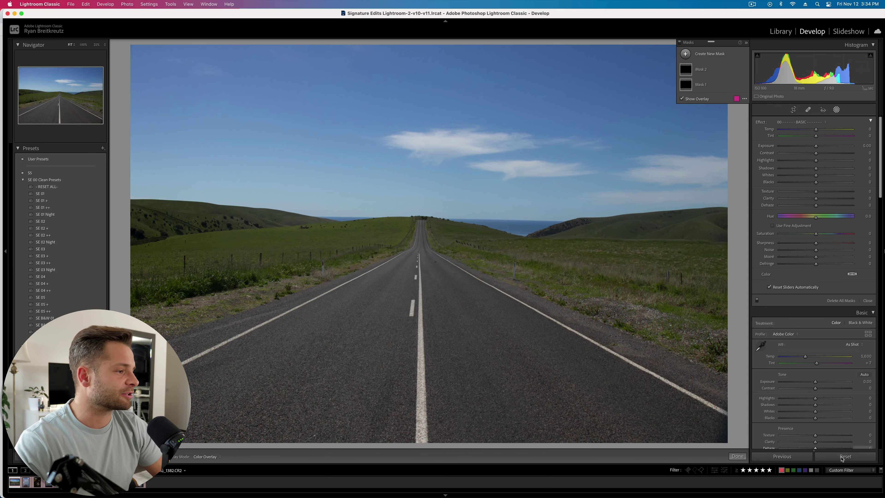
click(842, 458)
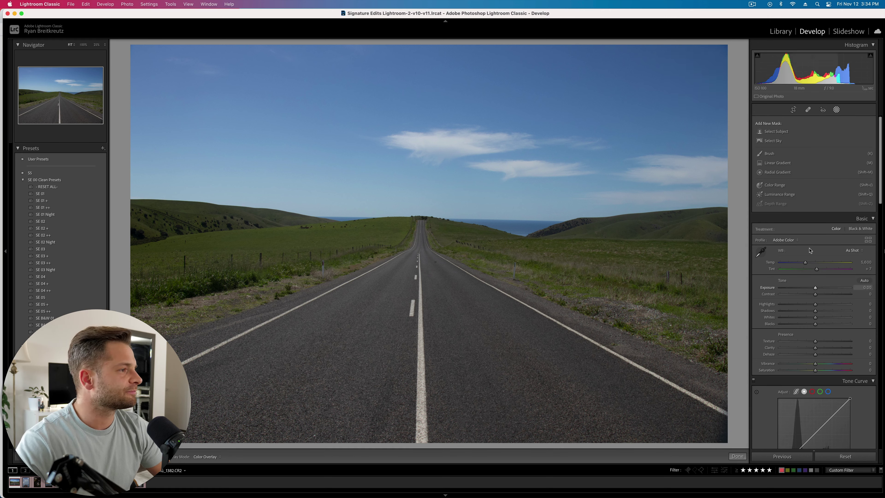
key(shift+w)
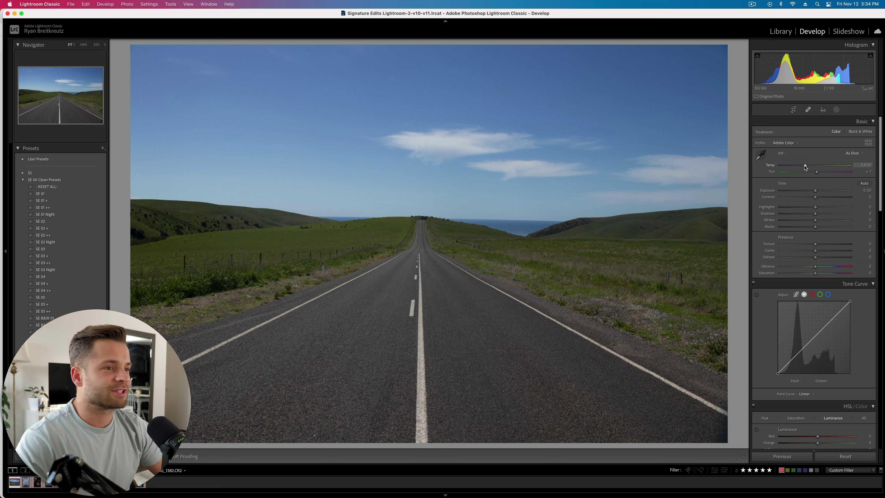
- Set the road photo's temperature to 6,291, exposure +0.65, highlights +100, shadows −100, whites +44 and blacks −7
drag(805, 166, 819, 191)
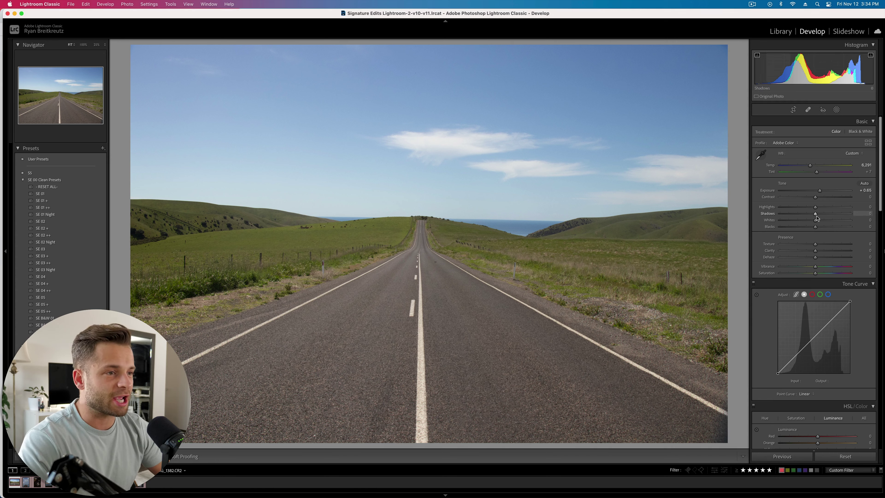
drag(816, 207, 883, 214)
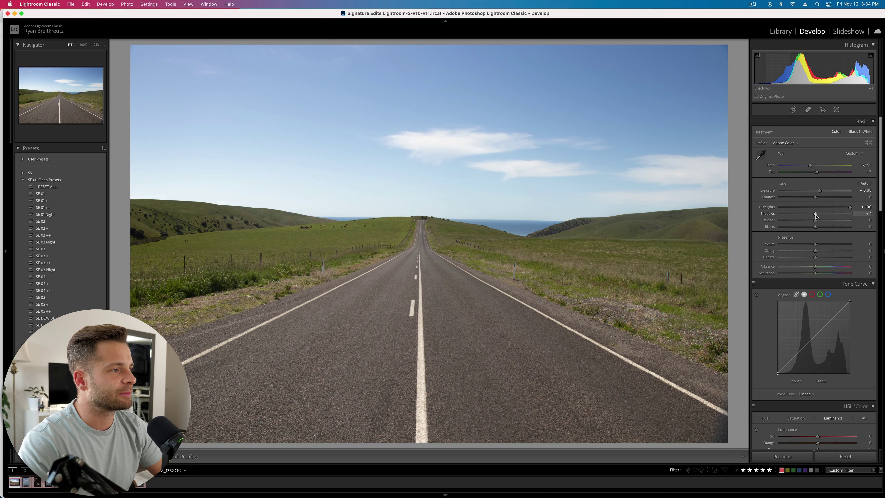
drag(815, 214, 751, 221)
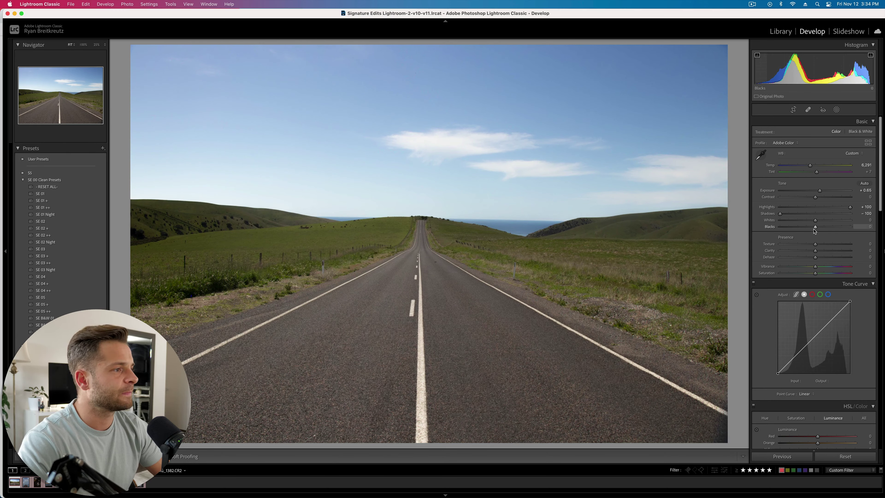
mouse_move(816, 221)
mouse_down()
mouse_move(841, 223)
mouse_move(801, 229)
mouse_move(812, 228)
mouse_up()
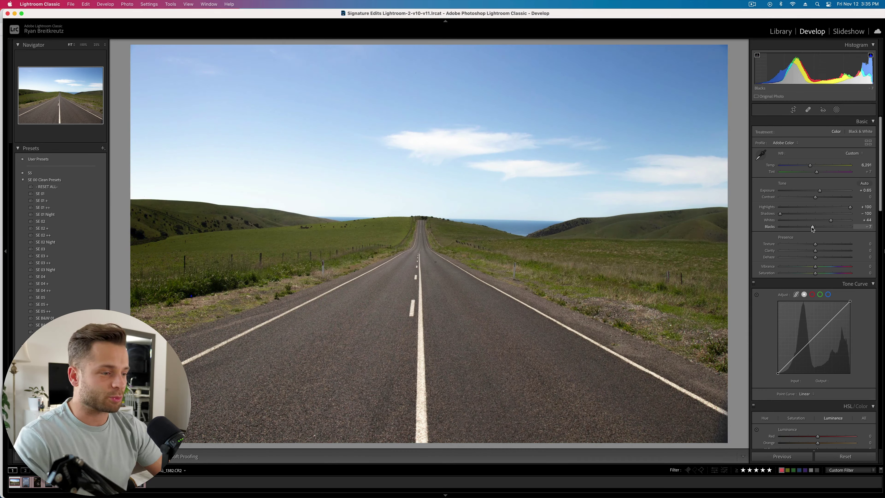
- Try resetting the road photo's edits twice, undoing the reset each time to compare before and after
click(832, 457)
key(super+z)
click(832, 458)
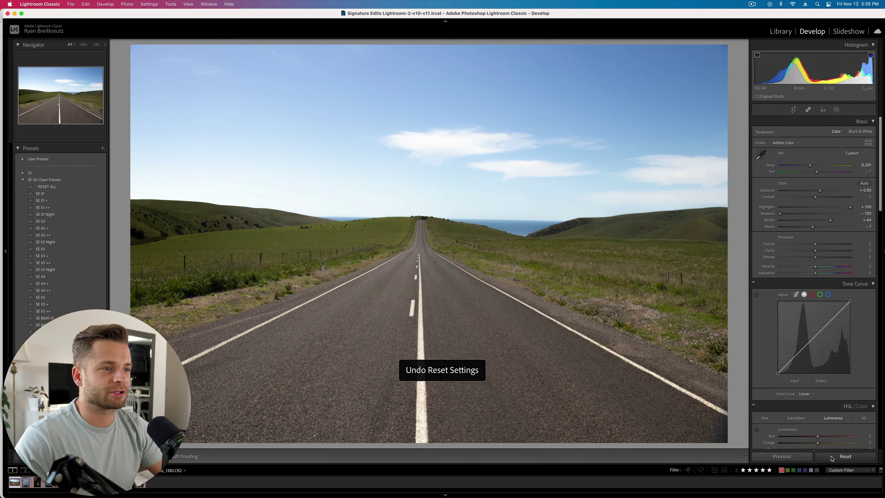
key(super+z)
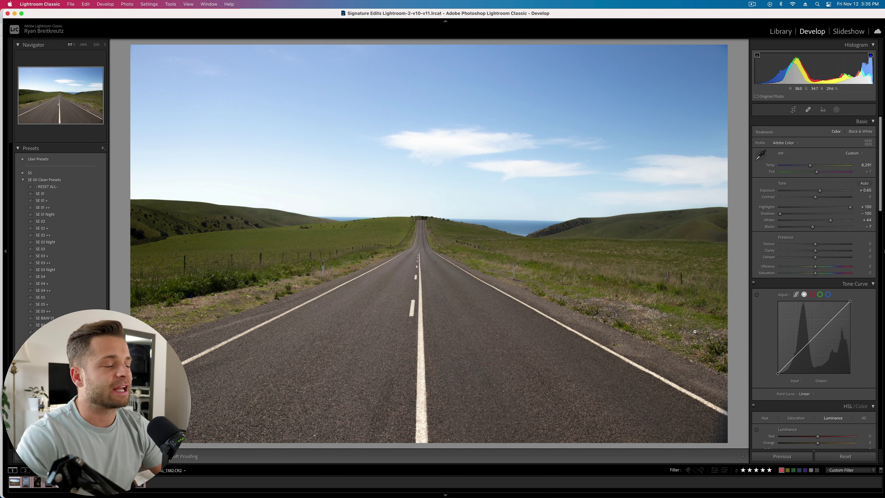
- Add a Select Sky mask to the road photo and cool the sky's temperature to −66
click(837, 109)
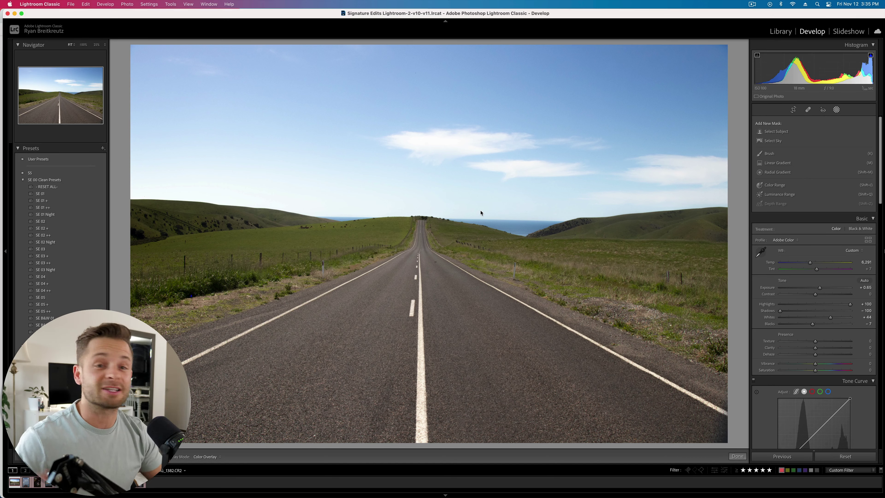
click(772, 142)
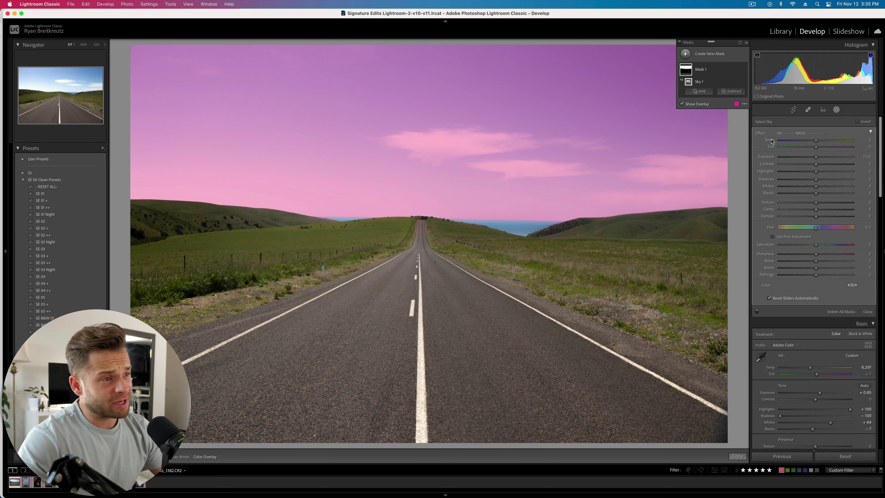
click(835, 111)
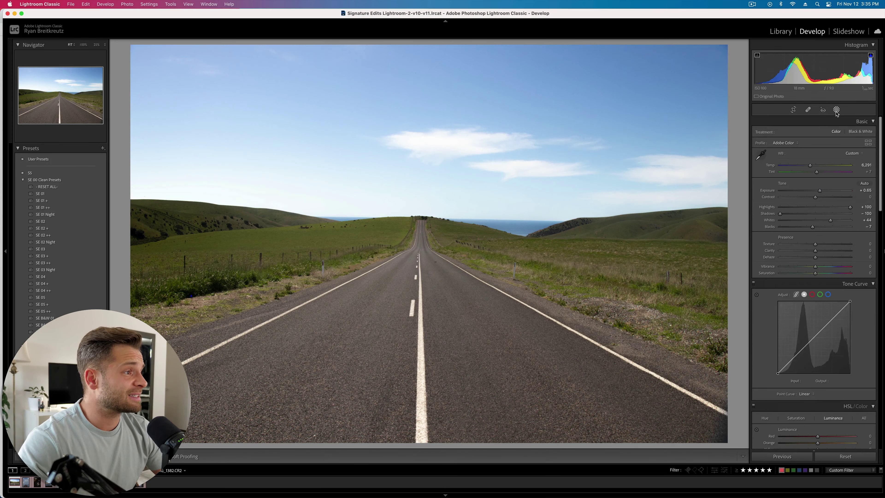
click(836, 112)
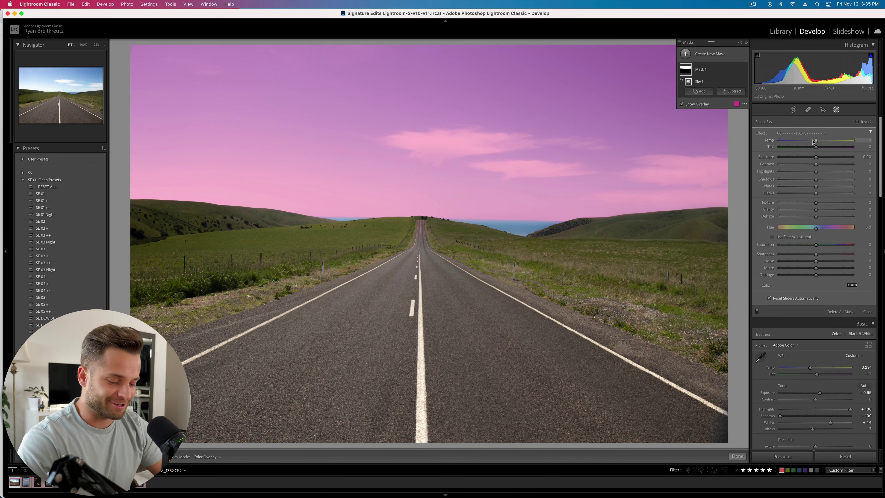
mouse_move(805, 142)
mouse_down()
mouse_move(783, 145)
mouse_move(801, 141)
mouse_up()
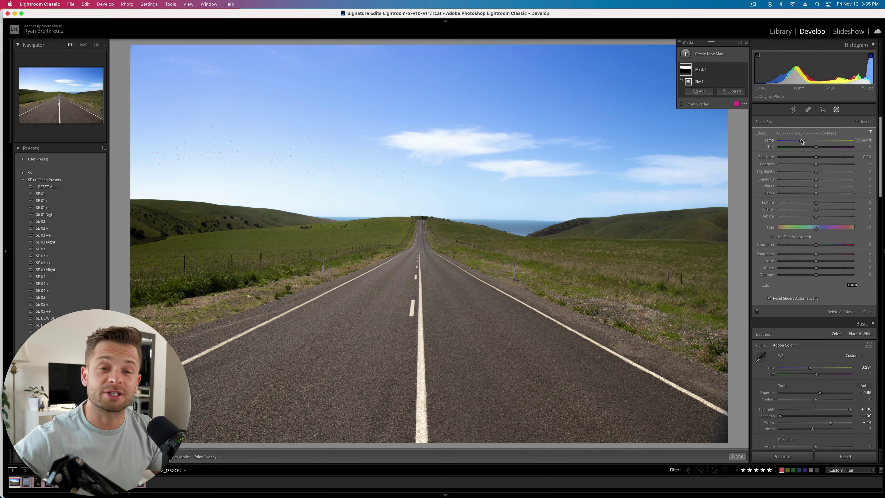
mouse_move(801, 141)
mouse_down()
mouse_move(869, 147)
mouse_move(763, 152)
mouse_move(791, 148)
mouse_up()
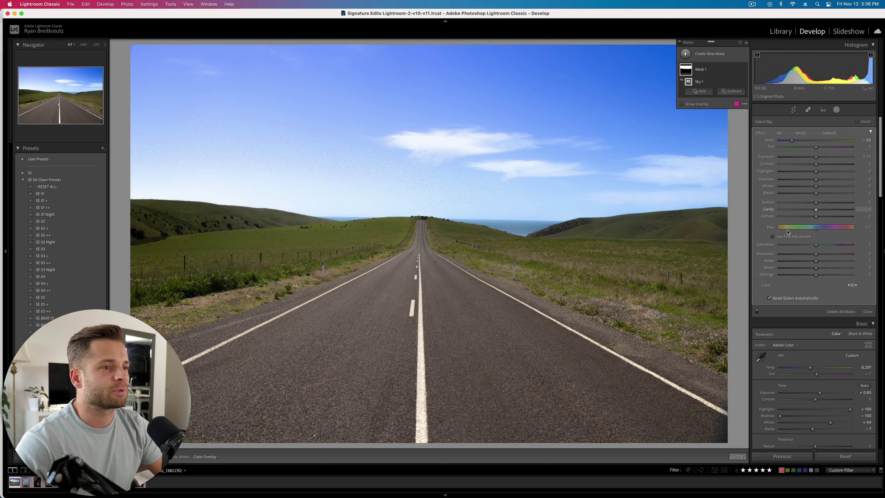
- Try deleting the sky selection from the mask and undo the deletion
key(BackSpace)
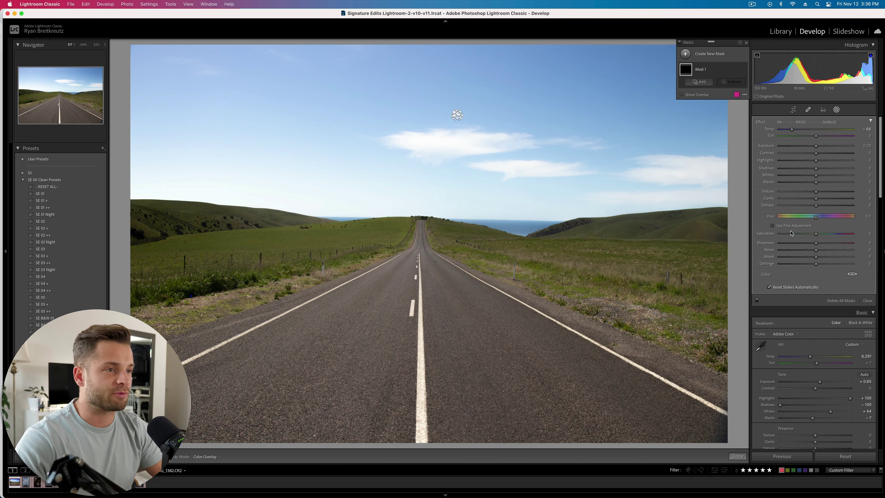
key(super+z)
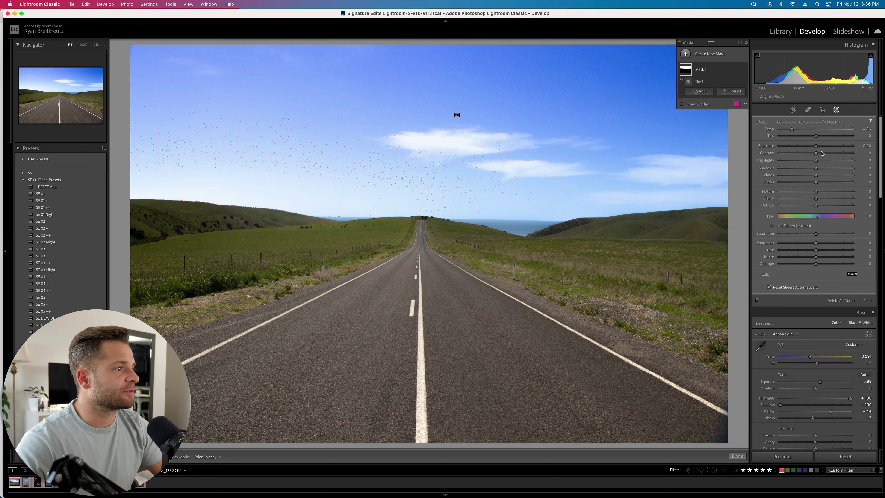
- Set the sky mask's exposure to −0.49, highlights 79, whites 8, texture 9, clarity 73 and dehaze 5, and turn off the clipping indicators
drag(815, 145, 818, 177)
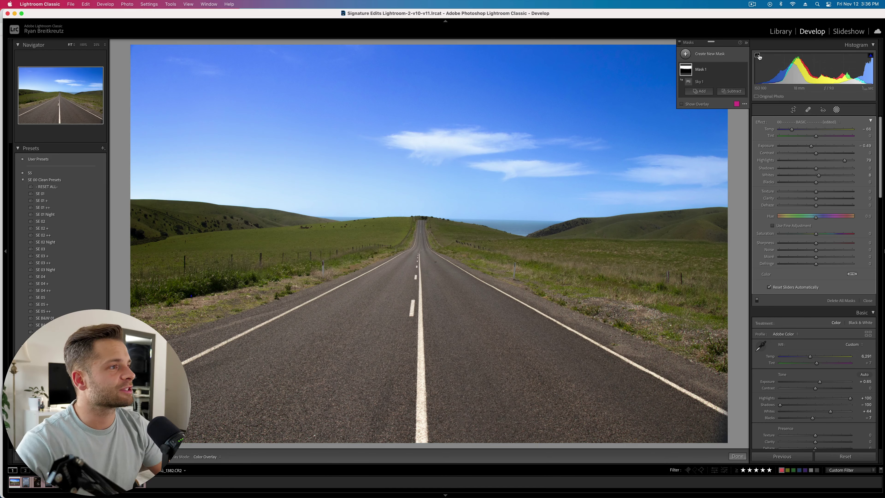
mouse_move(871, 57)
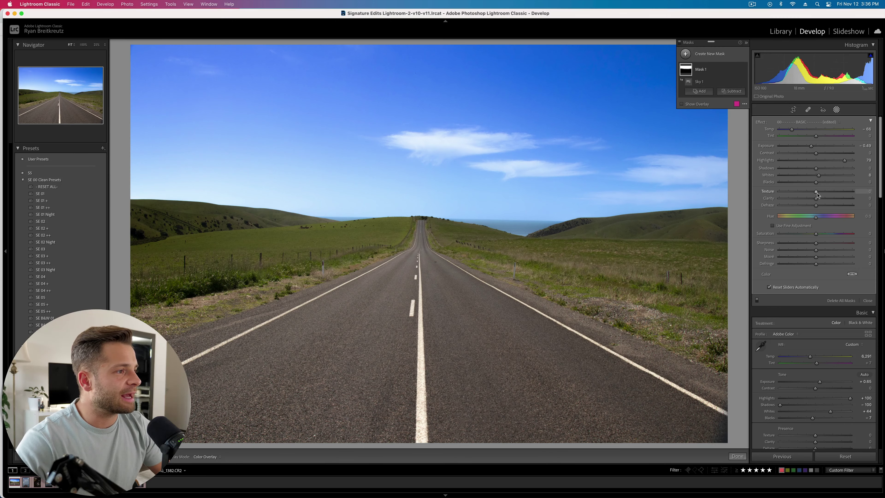
mouse_move(816, 191)
mouse_down()
mouse_move(861, 204)
mouse_move(821, 191)
mouse_move(838, 206)
mouse_move(818, 206)
mouse_up()
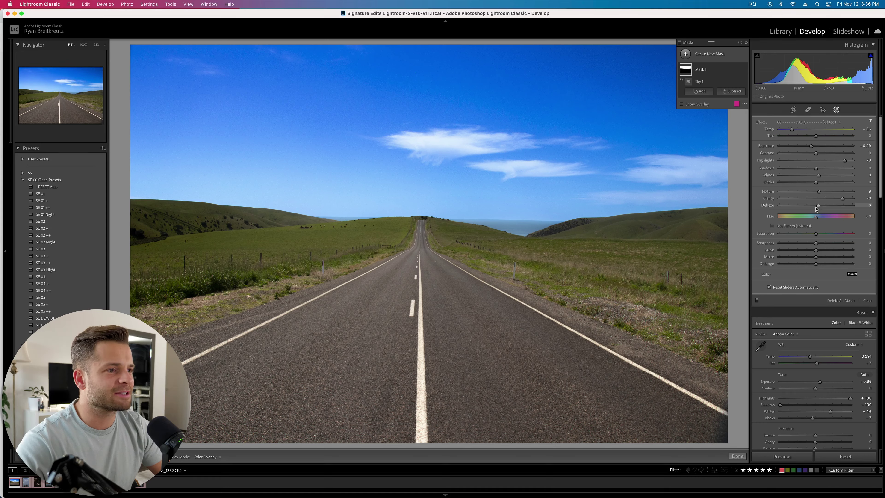
drag(818, 206, 817, 206)
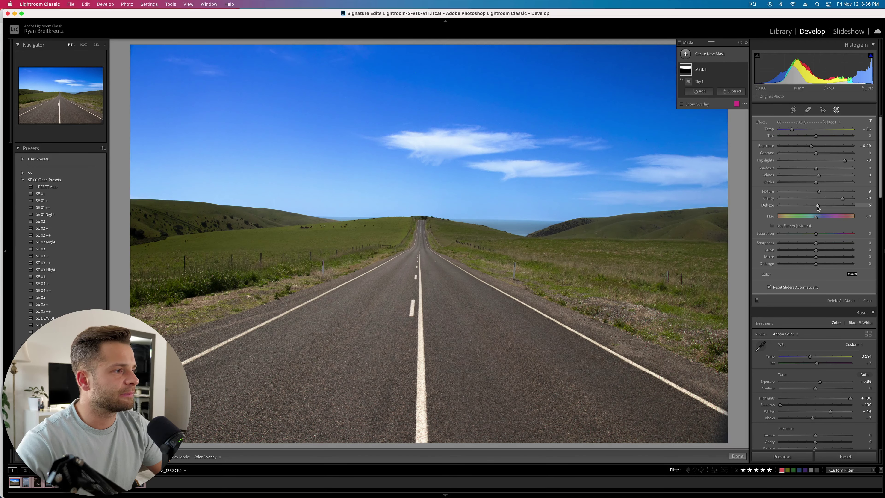
- Tint the sky mask with a blue colour of hue 241 and saturation 29, and set its exposure to −0.34
click(853, 274)
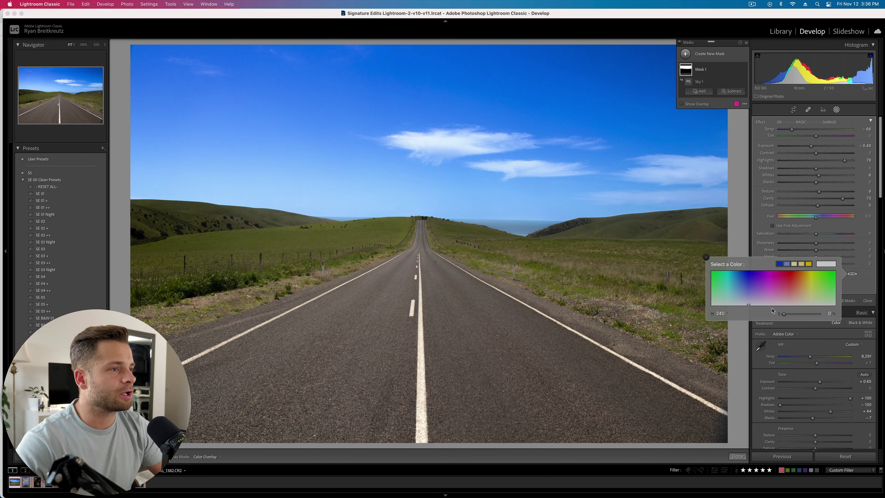
click(749, 276)
drag(749, 275, 749, 295)
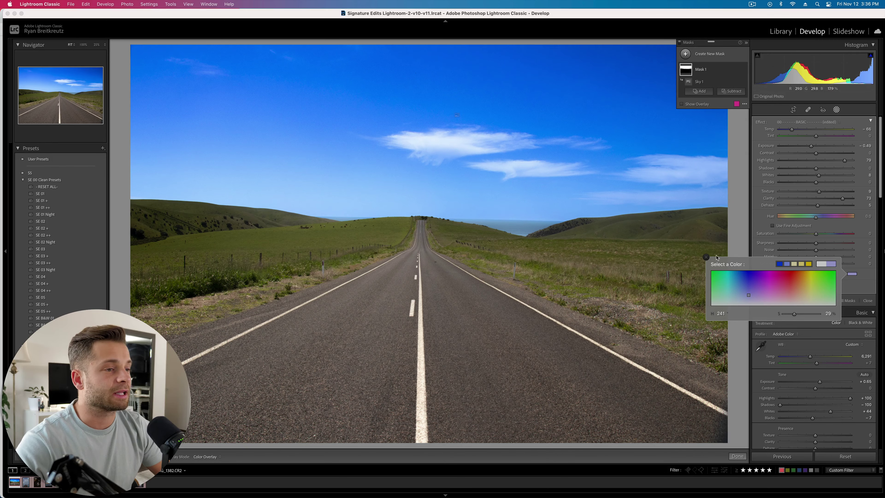
click(706, 258)
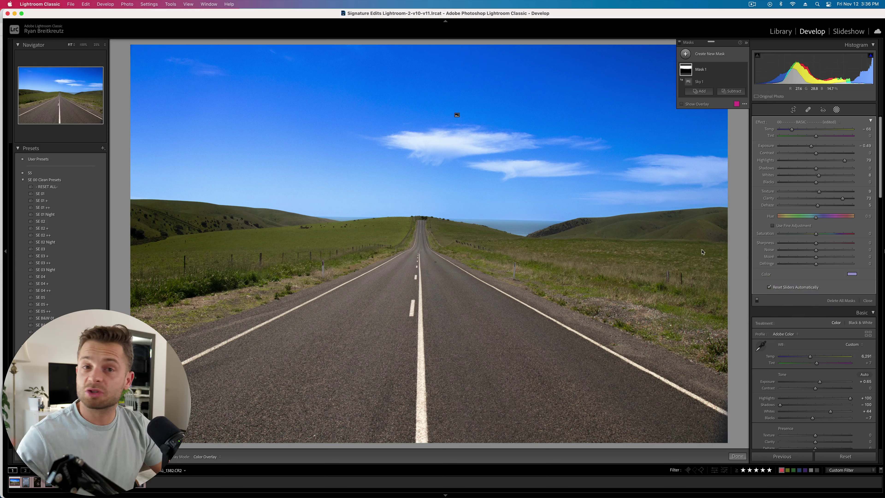
drag(810, 146, 811, 148)
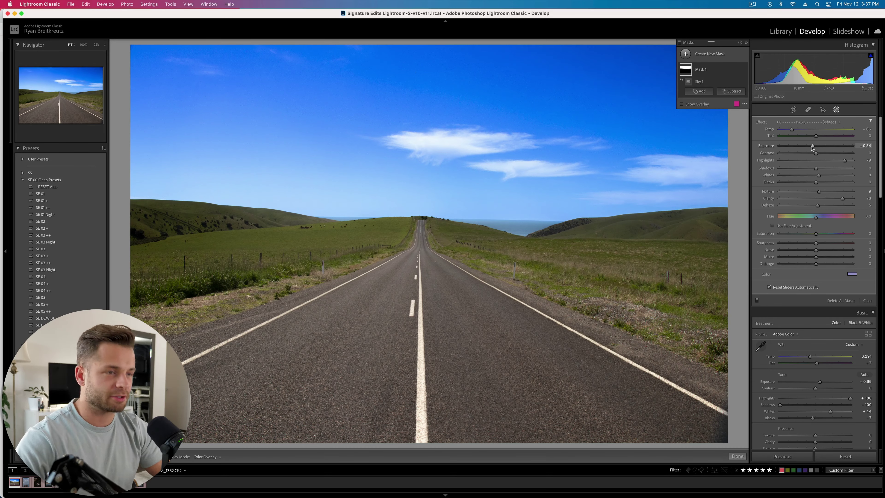
- Undo the sky mask's deletion, try resetting all of the road photo's edits, and undo the reset
key(super+z)
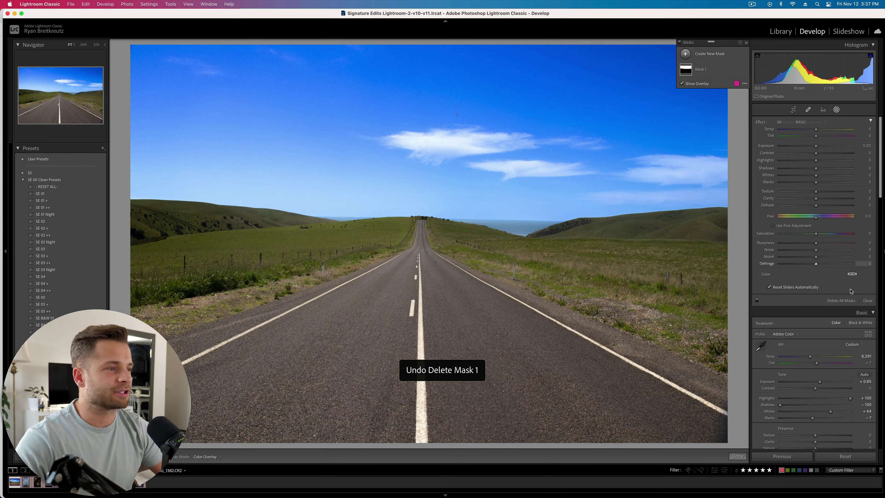
click(847, 457)
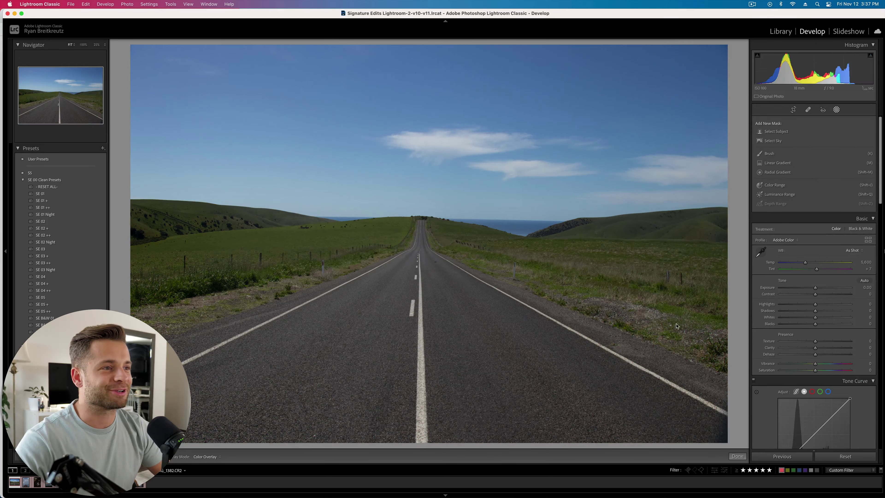
key(super+z)
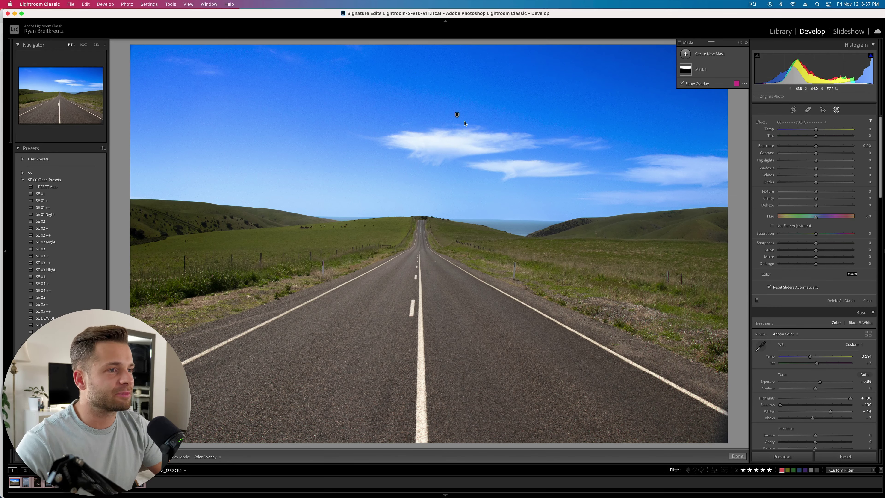
- Set the existing sky mask's temperature to −40 and its dehaze to 4
click(456, 115)
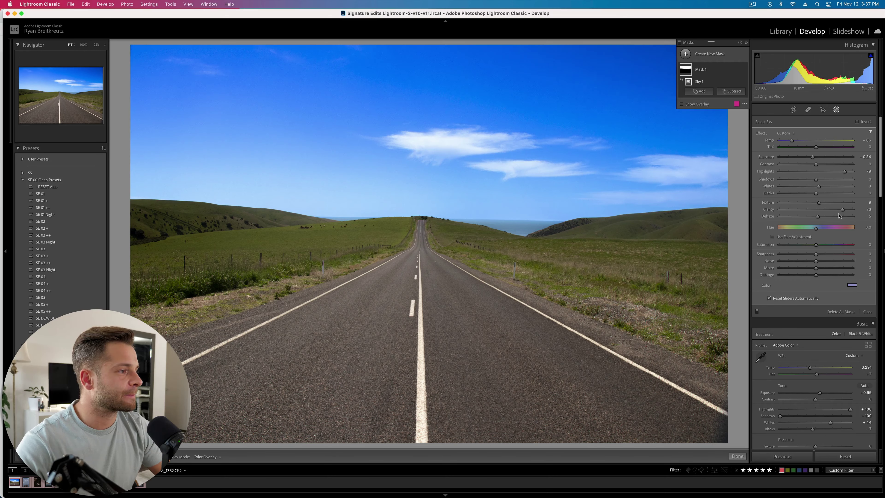
click(801, 140)
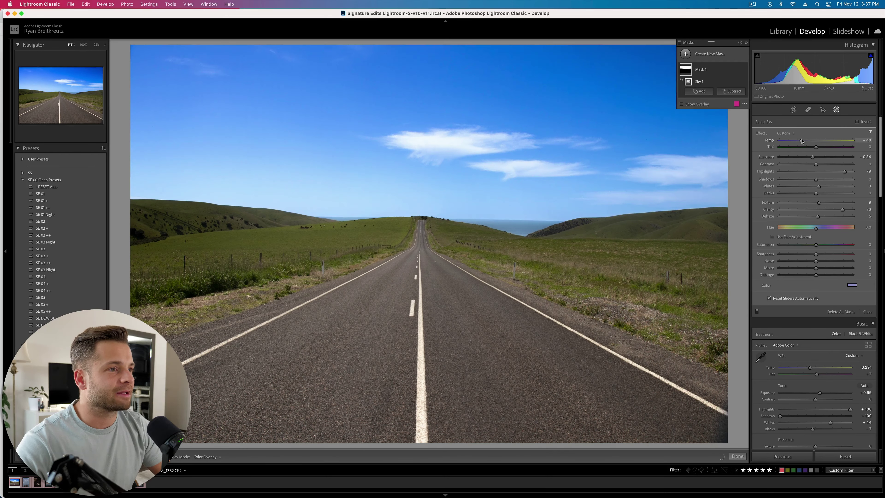
double_click(817, 216)
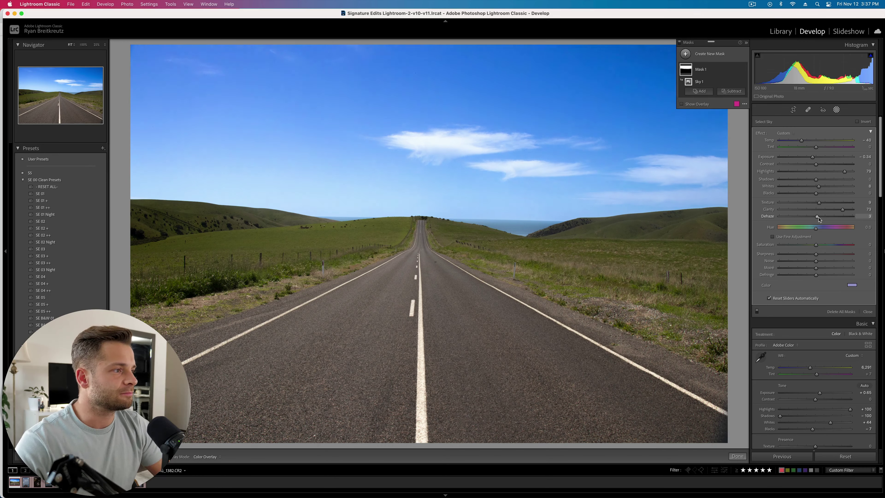
drag(818, 219, 820, 218)
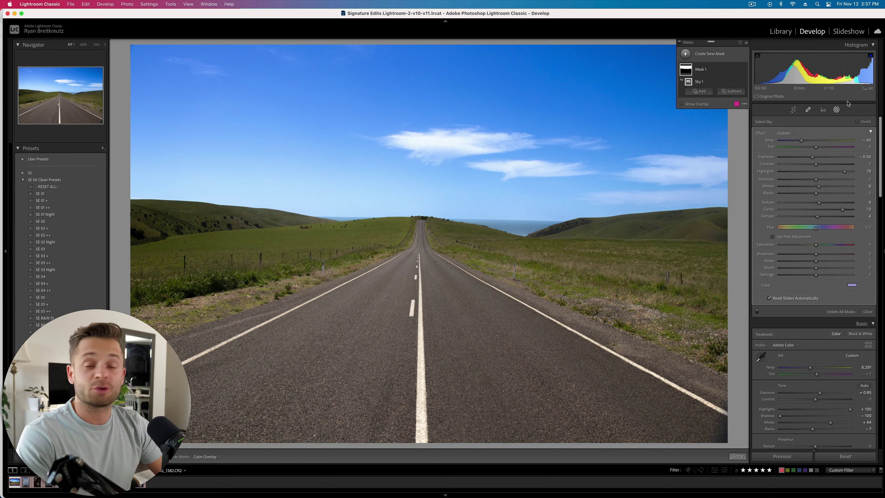
- Duplicate the sky mask, invert the copy to cover the road and fields, and hide its overlay
click(736, 70)
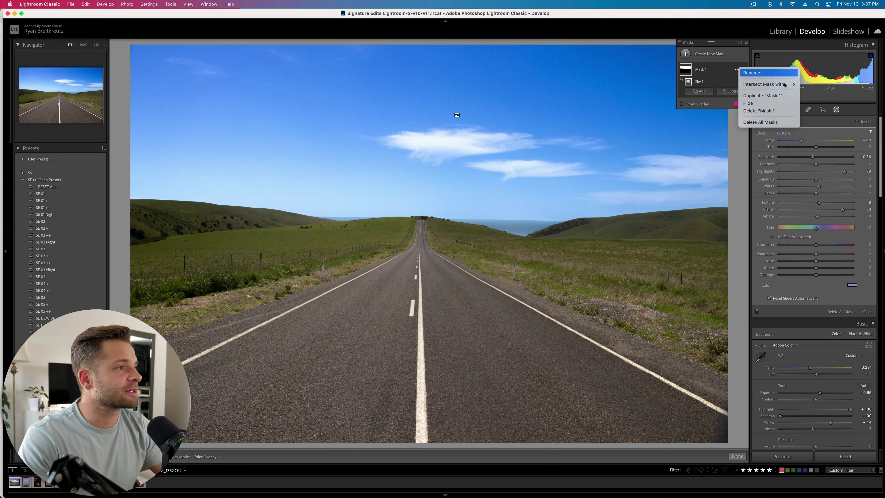
click(765, 97)
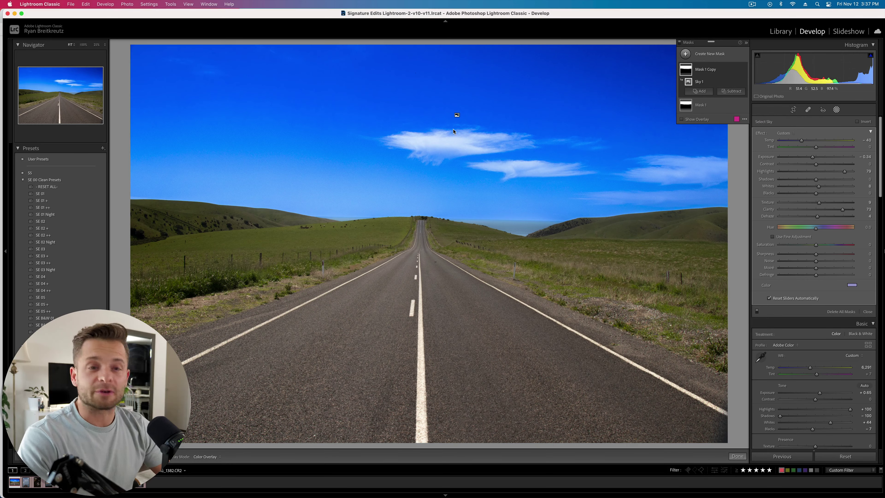
key(apostrophe)
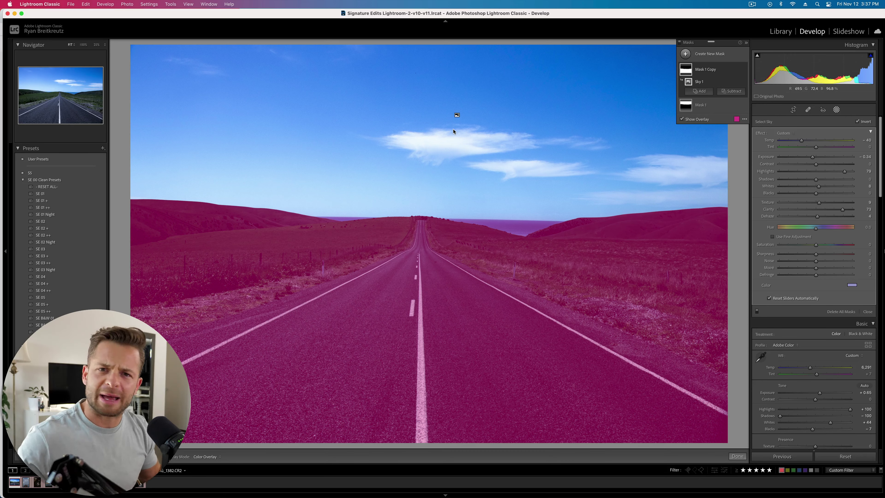
key(o)
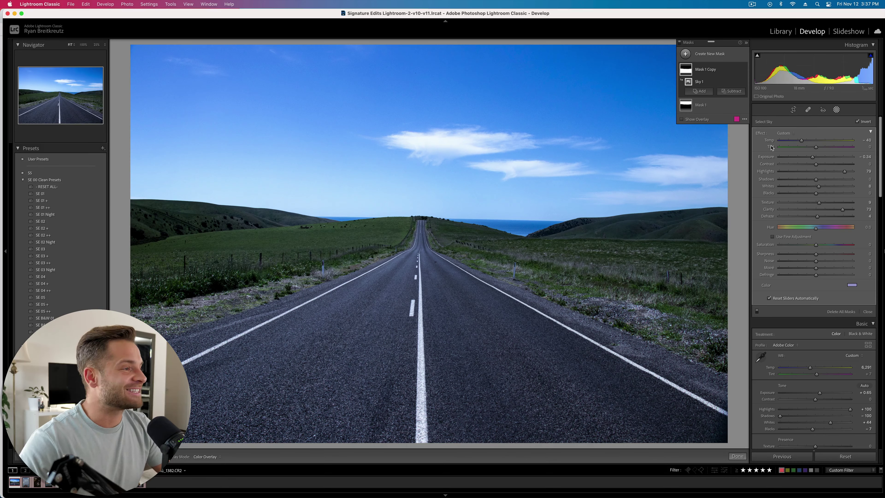
- Reset the inverted mask's adjustments and set its exposure to −0.64, clarity 22 and tint −23, with slightly raised texture
key(alt)
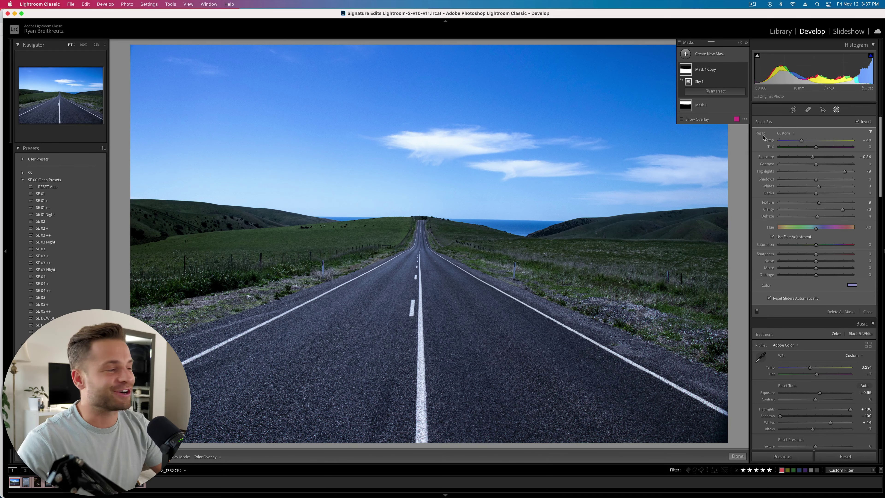
alt+click(760, 134)
key(o)
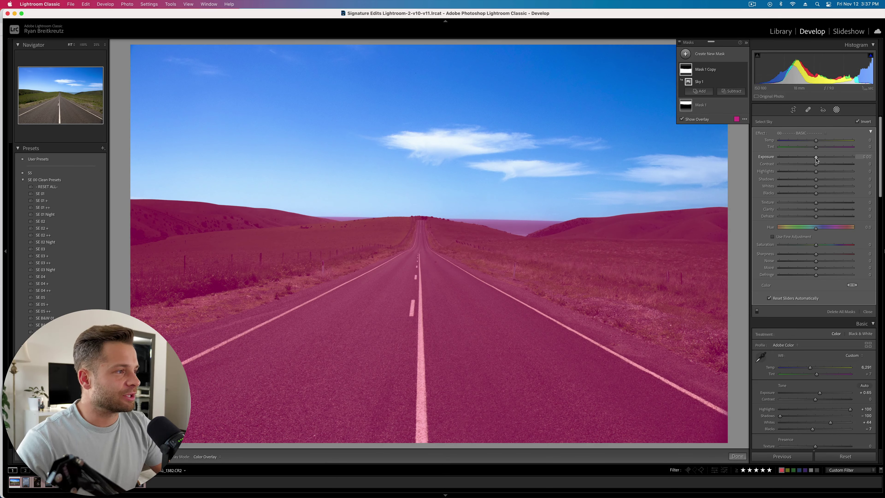
drag(815, 157, 811, 159)
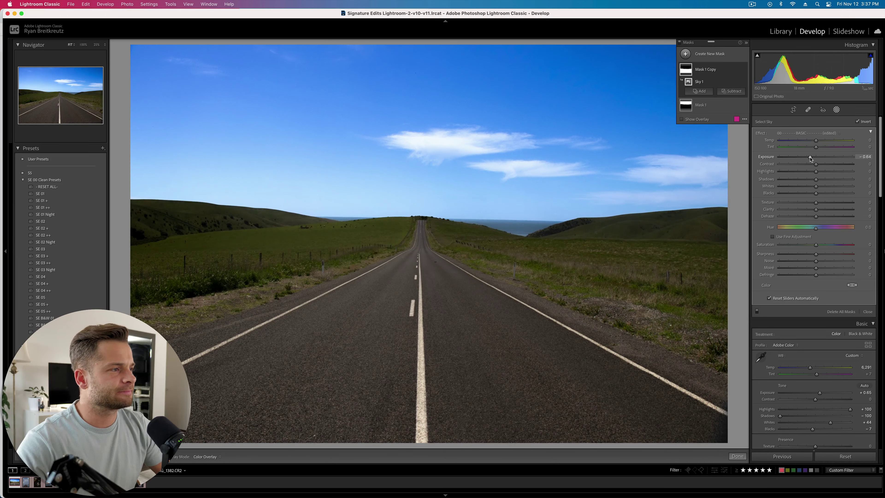
drag(817, 203, 824, 209)
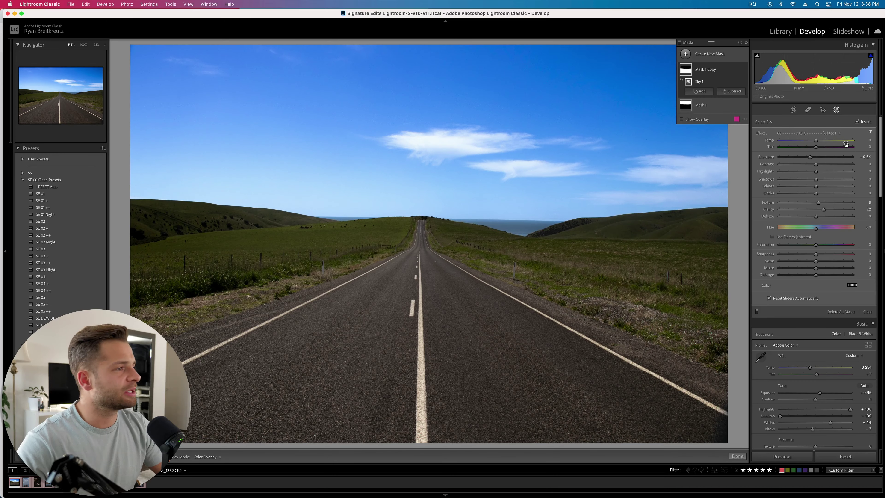
mouse_move(816, 149)
mouse_down()
mouse_move(786, 151)
mouse_move(808, 152)
mouse_up()
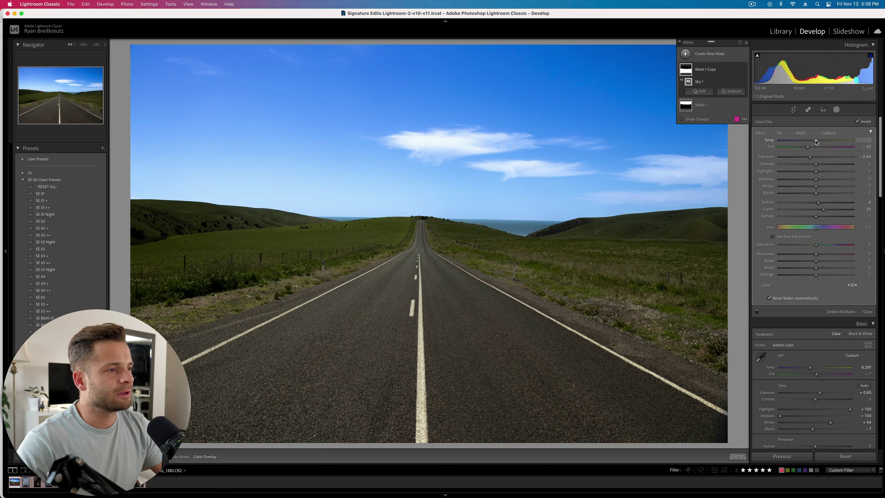
drag(825, 187, 840, 173)
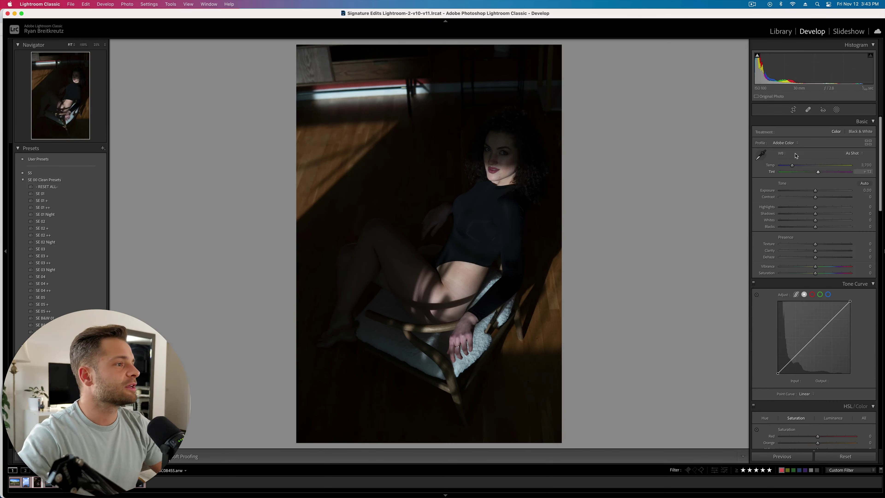
- Set the seated woman's portrait to temperature 6,163, exposure +0.40, highlights −30, whites −98 and blacks +100
drag(792, 166, 810, 168)
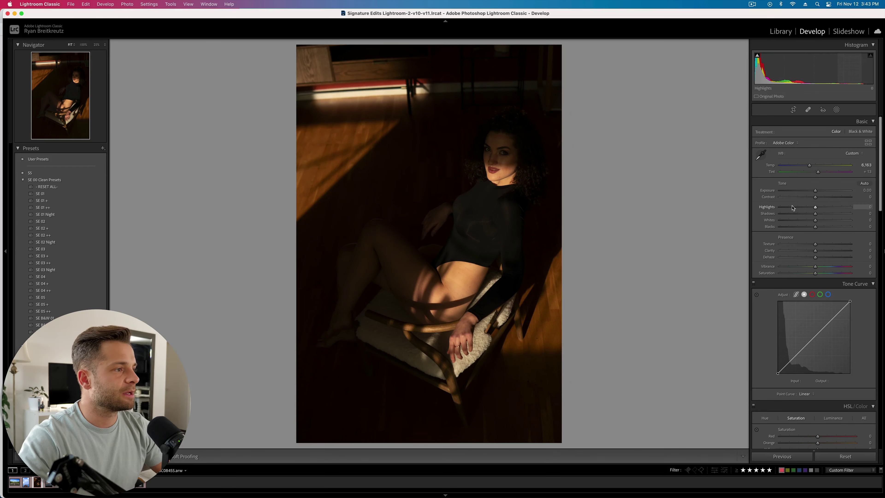
drag(815, 207, 791, 209)
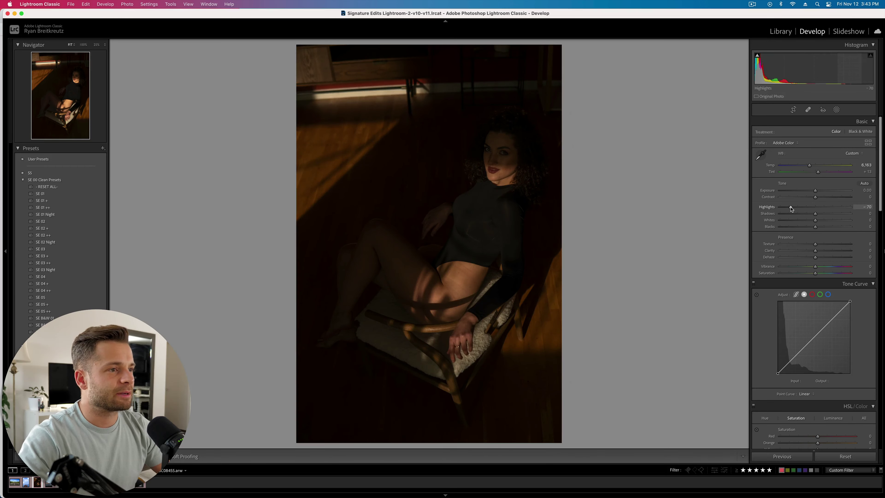
click(821, 191)
drag(821, 192, 819, 192)
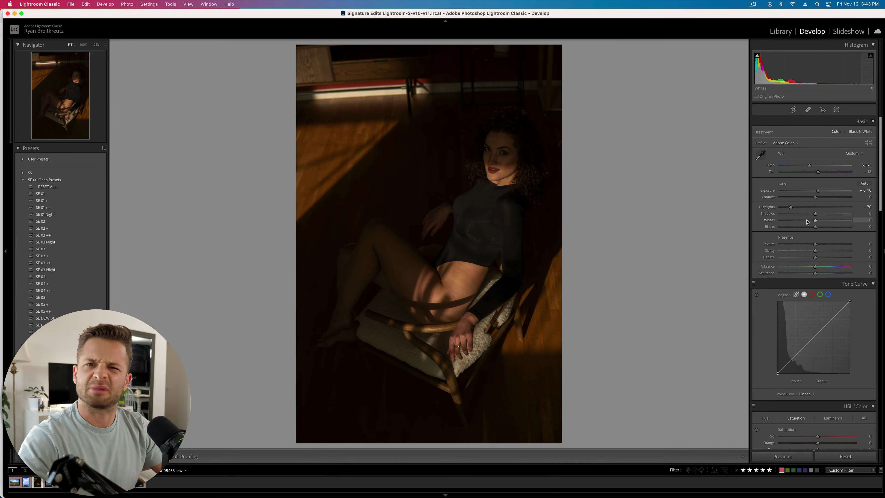
drag(799, 221, 858, 228)
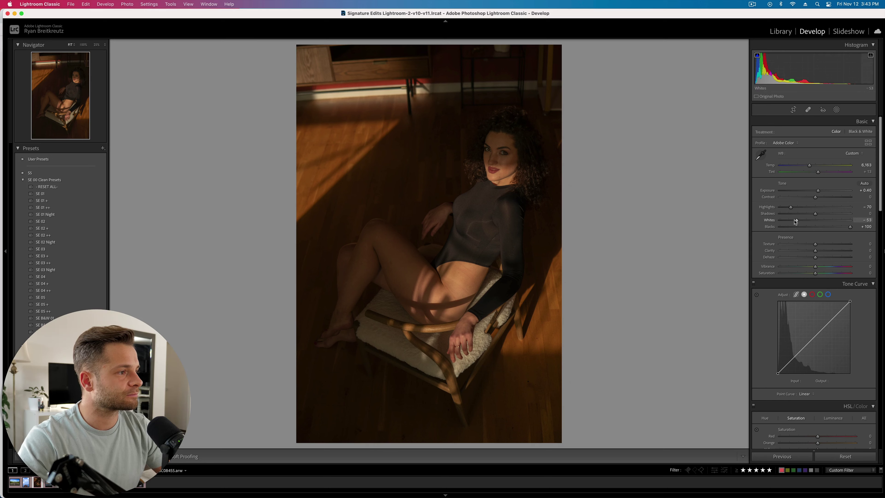
mouse_move(796, 221)
mouse_down()
mouse_move(780, 220)
mouse_move(813, 208)
mouse_move(805, 208)
mouse_up()
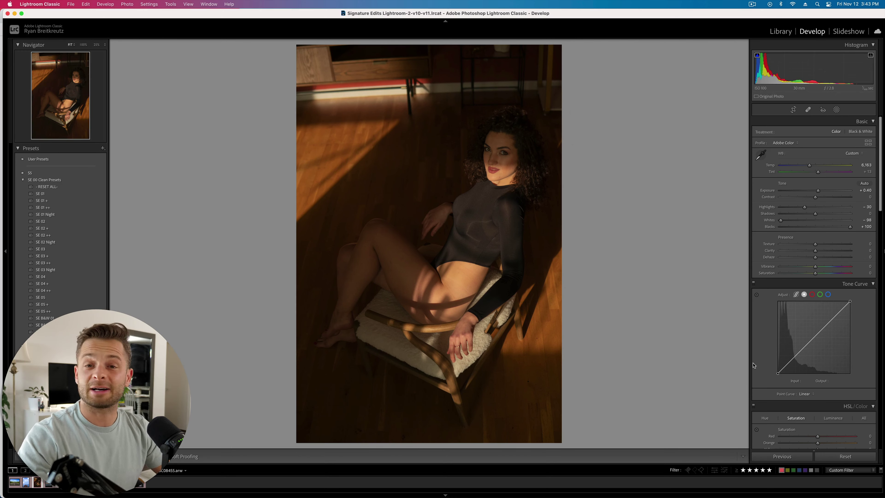
- Compare the edited portrait with its unedited version
key(backslash)
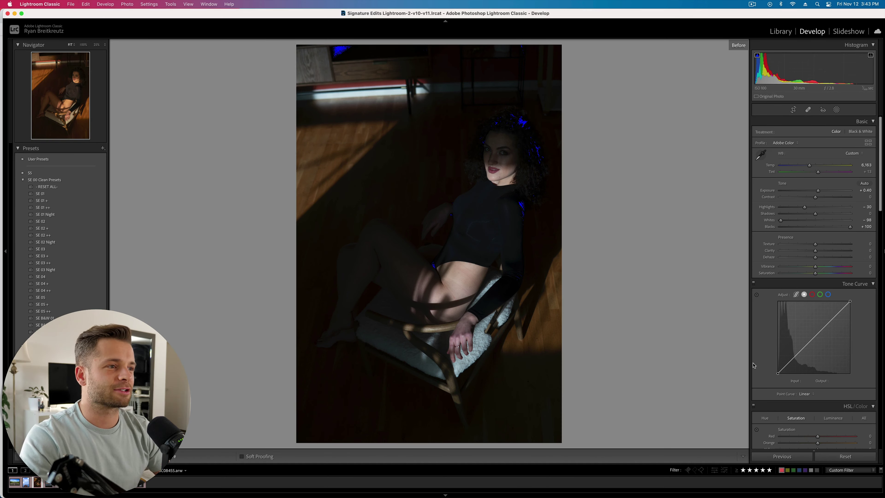
key(backslash)
key(backslash)
key(backslash)
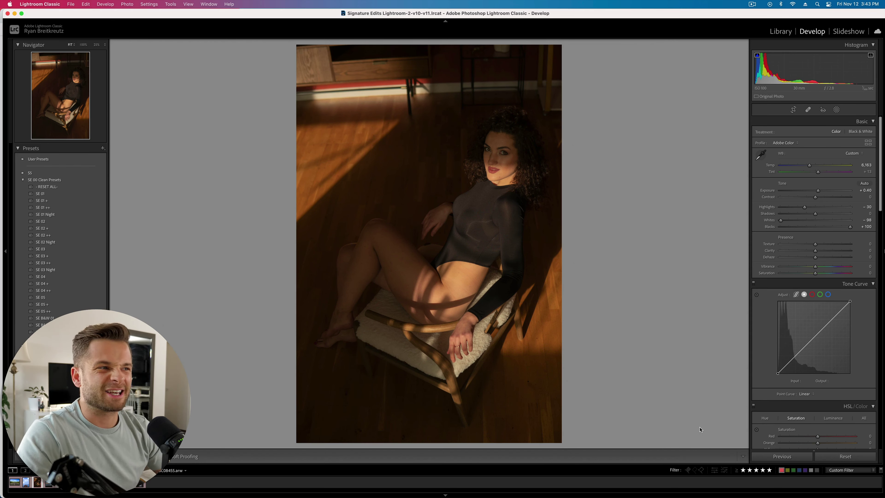
- Shape the portrait's tone curve into an S with midtone, highlight and shadow points, and compare the photo with the curve disabled
click(814, 342)
click(830, 321)
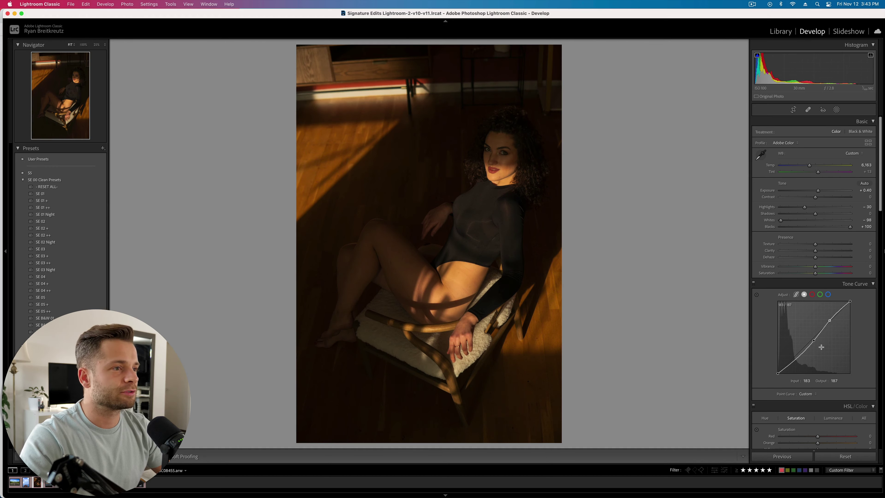
drag(800, 354, 801, 358)
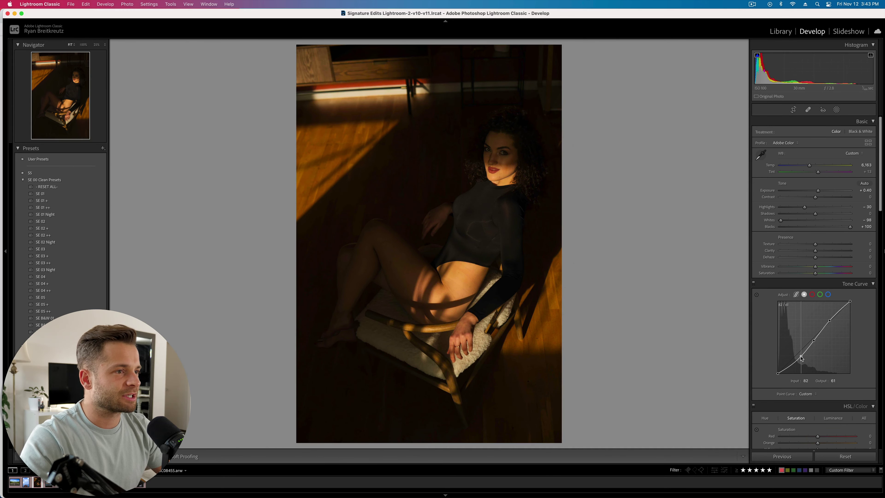
mouse_move(830, 319)
mouse_down()
mouse_move(828, 310)
mouse_move(829, 321)
mouse_up()
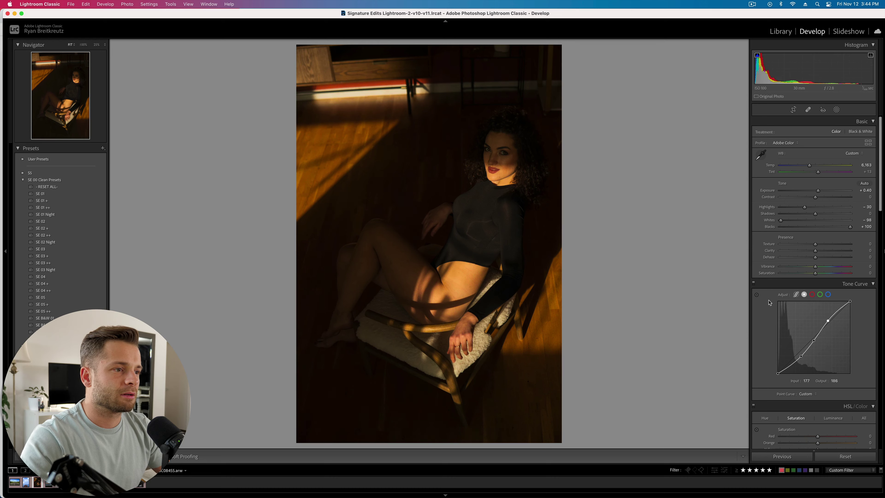
click(753, 283)
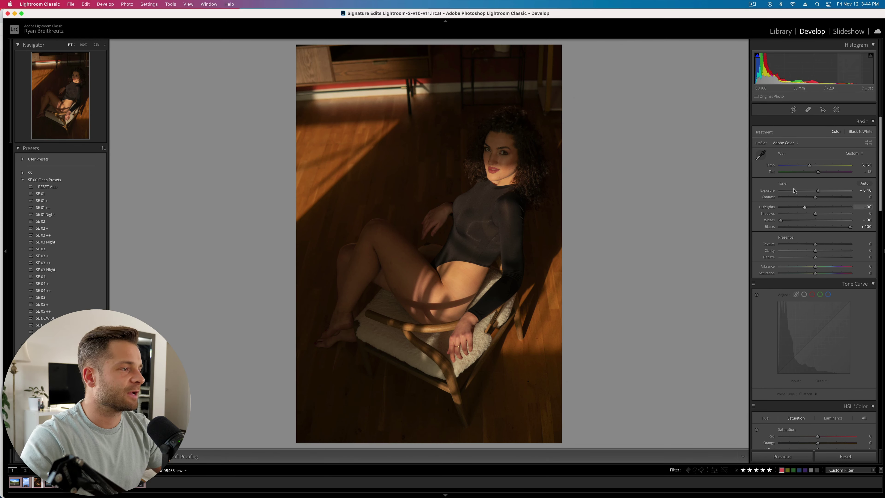
click(753, 283)
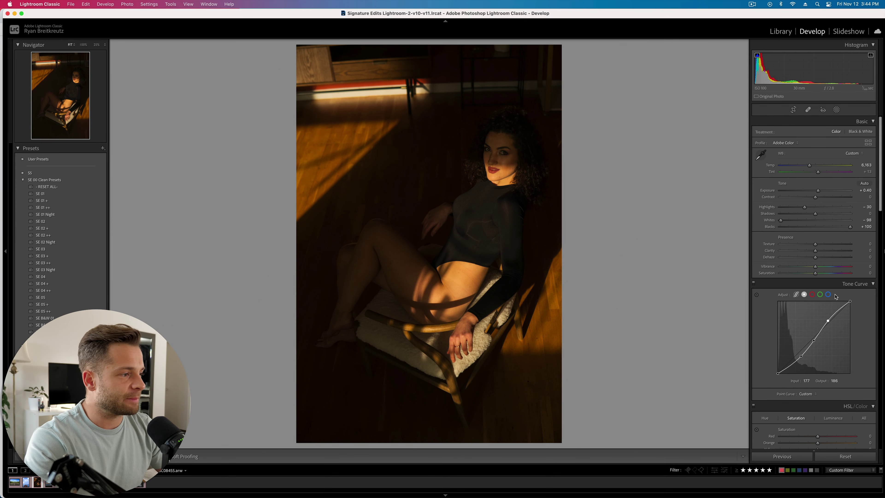
- Delete the tone curve's midtone point, and move the highlight point to 154/162 and the shadow point to about 58/43
click(827, 319)
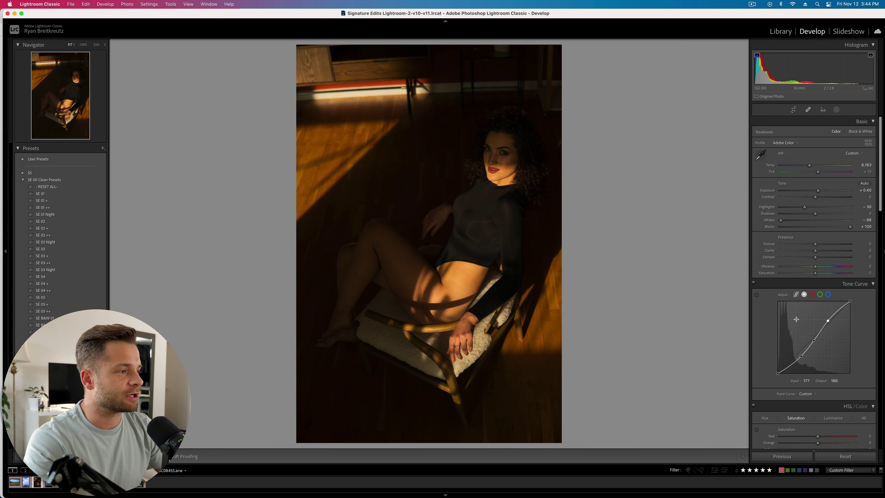
drag(815, 342, 814, 338)
right_click(815, 338)
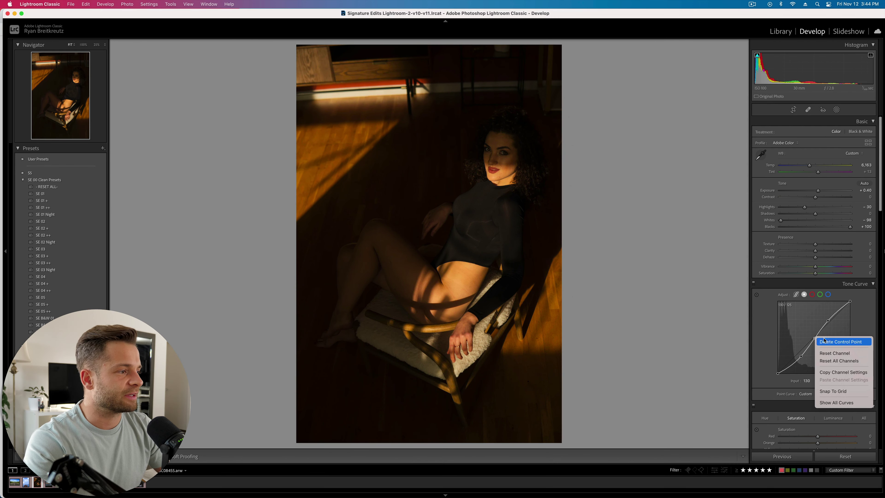
click(831, 341)
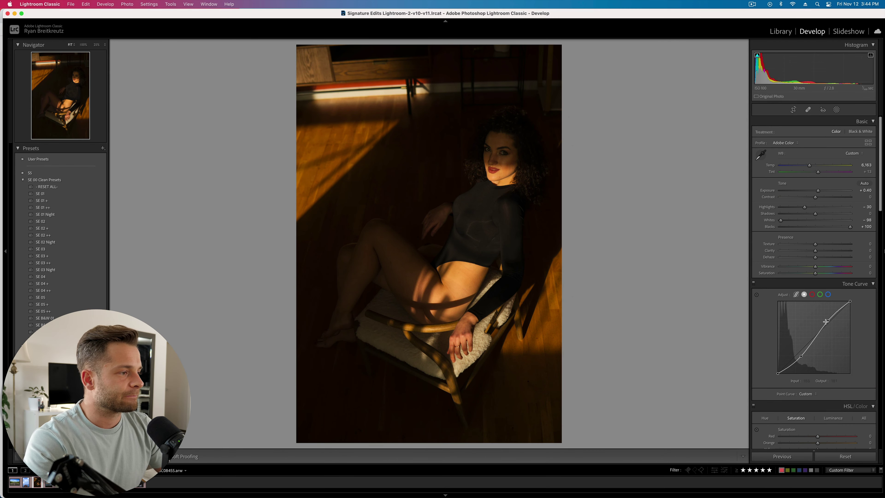
mouse_move(826, 322)
mouse_down()
mouse_move(830, 337)
mouse_move(822, 329)
mouse_up()
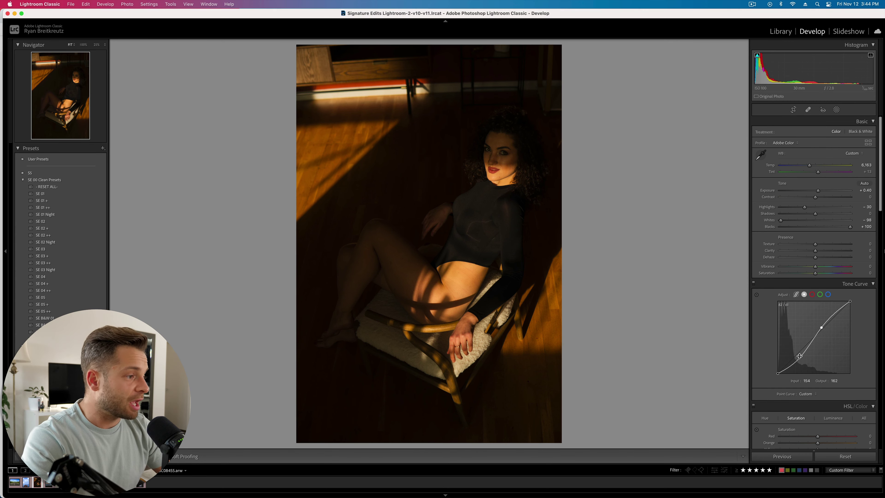
mouse_move(800, 356)
mouse_down()
mouse_move(796, 368)
mouse_move(794, 361)
mouse_up()
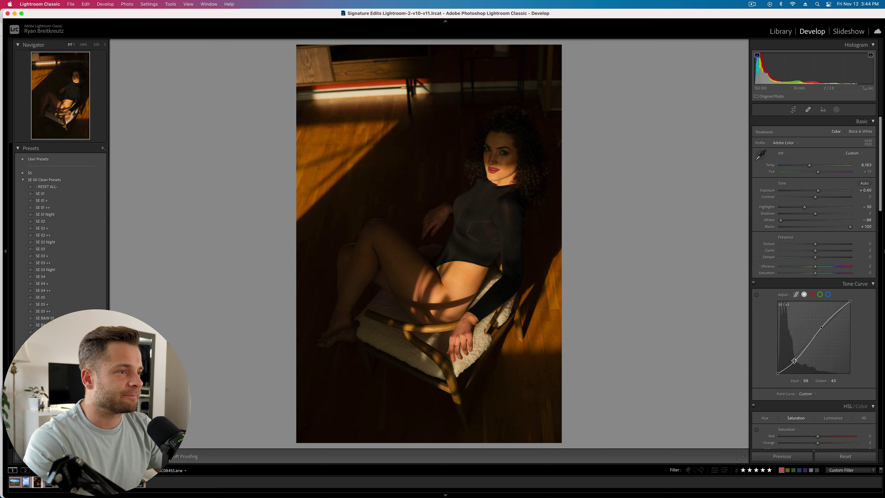
- Replace the portrait tone curve's highlight point with a slightly higher one, move the white endpoint to 207/221, and compare with the curve disabled
double_click(822, 326)
drag(828, 327, 844, 340)
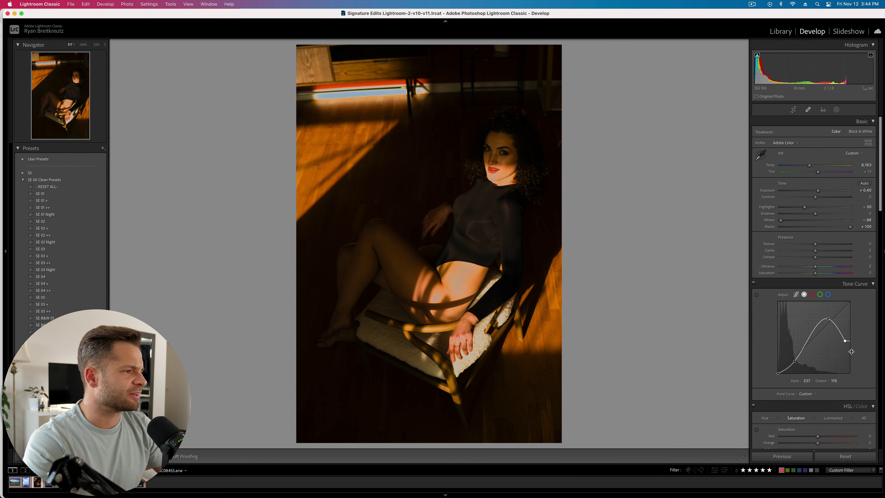
drag(846, 340, 838, 311)
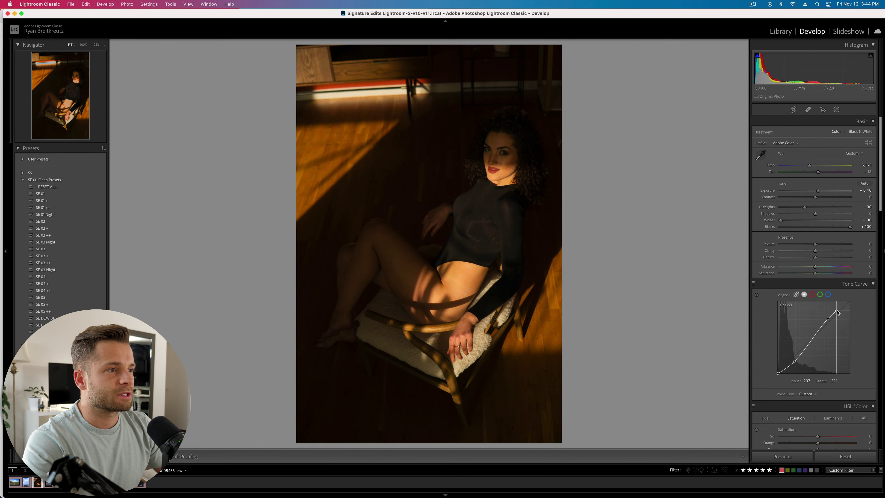
click(754, 284)
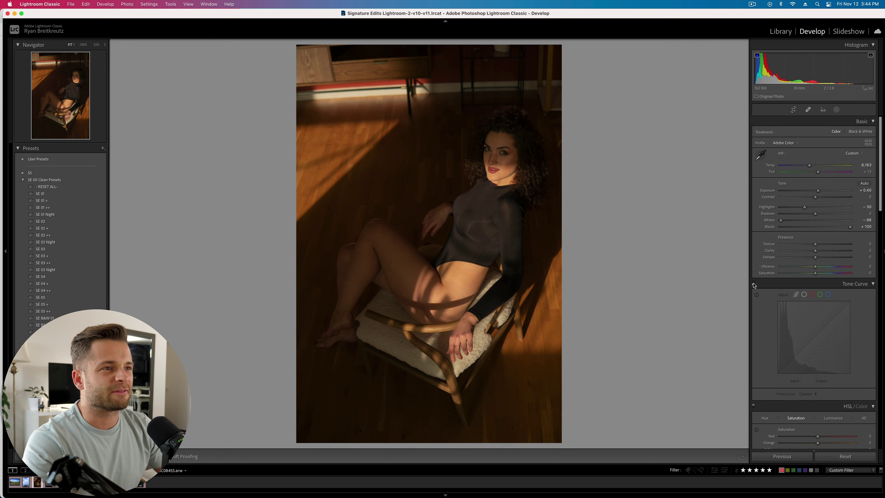
click(753, 283)
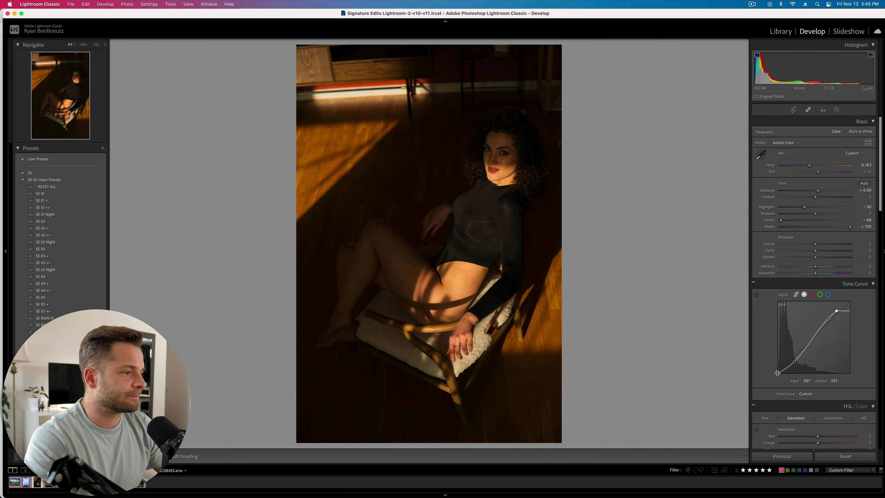
- Move the tone curve's black endpoint to input 17, output 15, and compare the photo with the curve disabled
drag(777, 372, 782, 371)
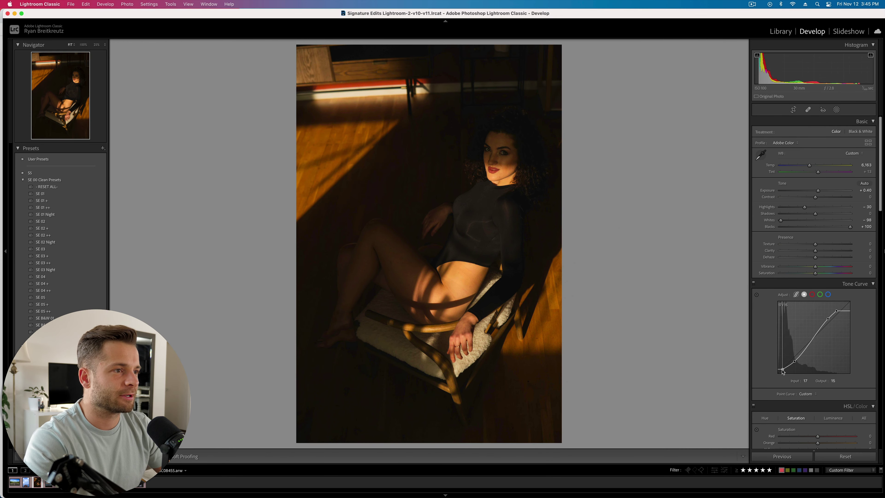
click(753, 283)
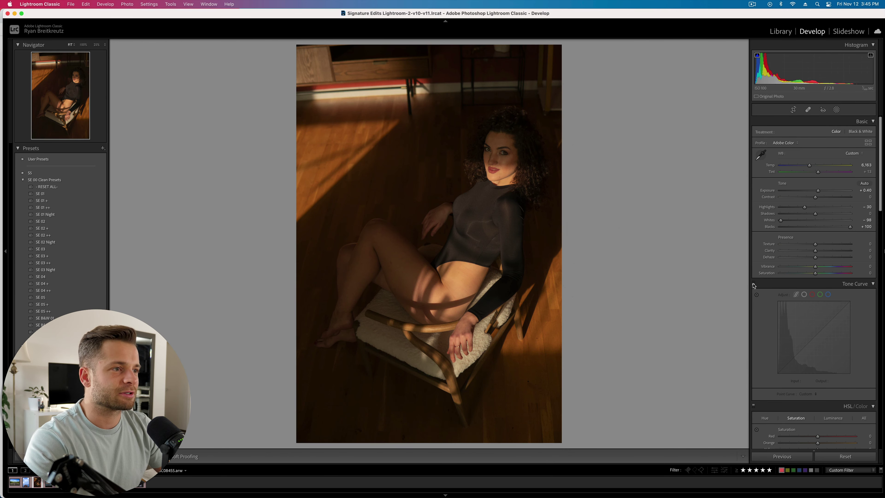
click(754, 284)
click(753, 284)
click(754, 284)
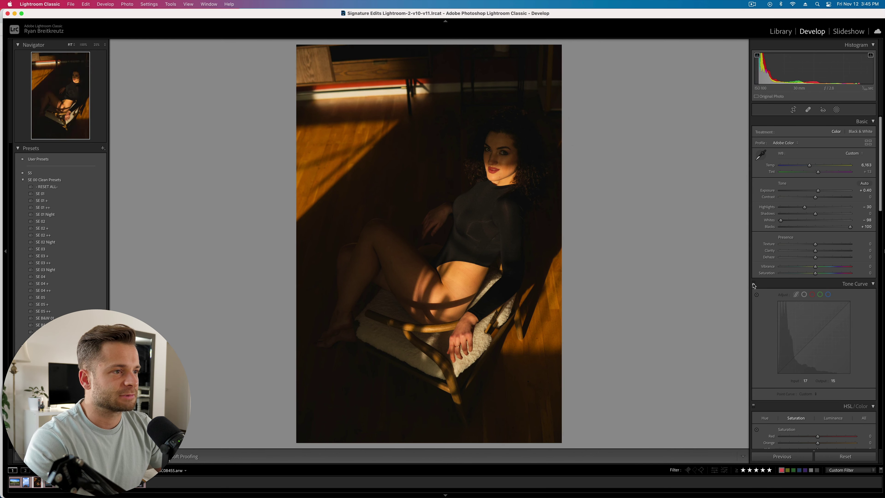
click(753, 284)
click(754, 284)
click(753, 284)
click(754, 283)
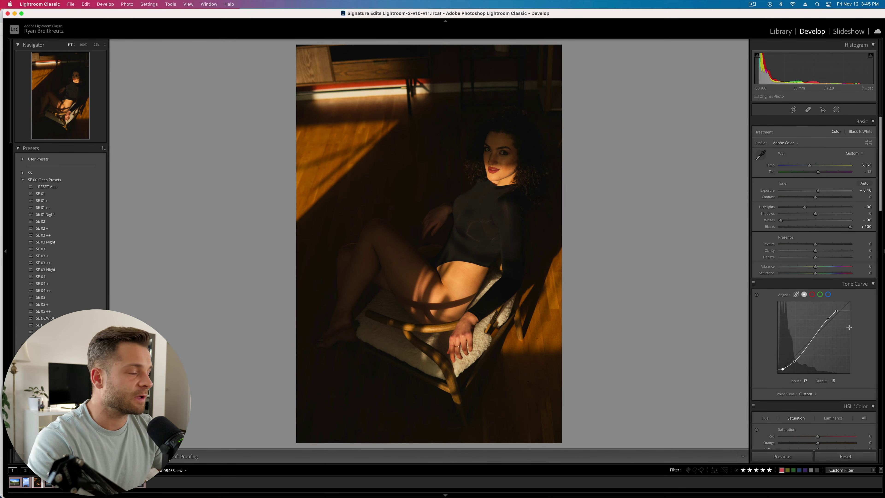
- Try lifting the green channel curve's black endpoint, undo the excess, and leave it at input 0, output 2
click(821, 294)
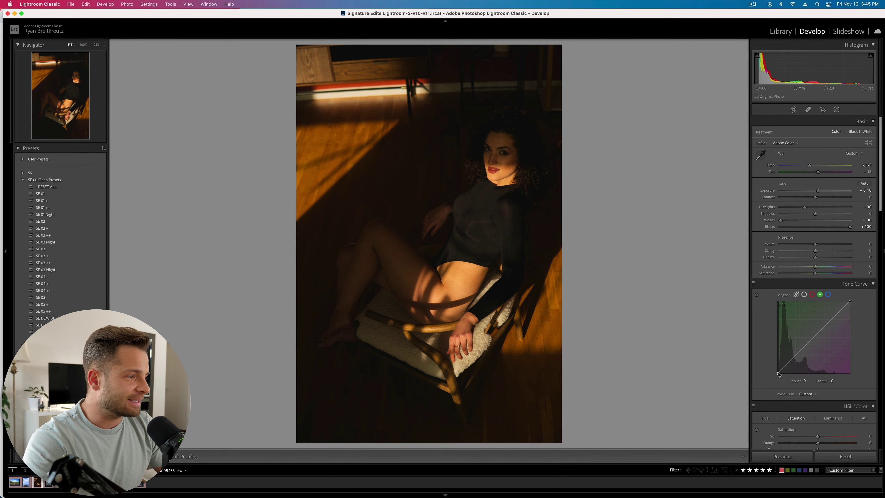
mouse_move(778, 373)
mouse_down()
mouse_move(777, 318)
mouse_move(777, 366)
mouse_up()
key(super+z)
key(super+z)
key(super+z)
key(super+z)
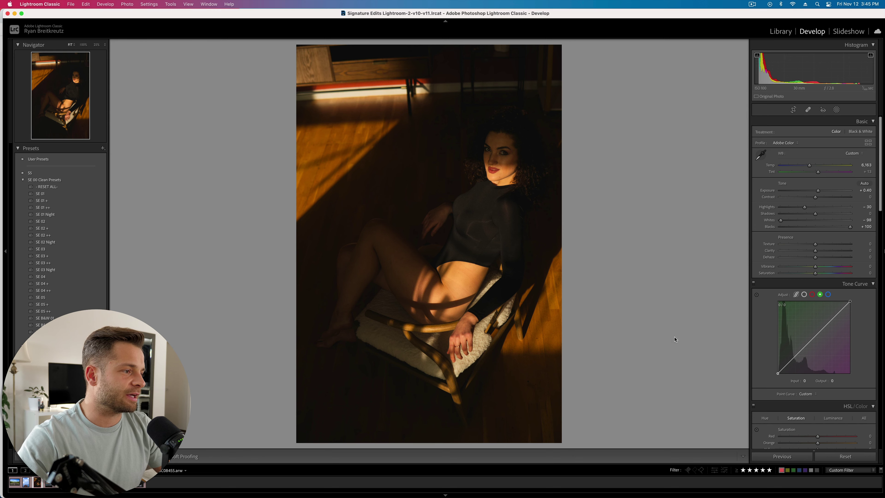
key(super+z)
key(super+z)
key(super+z)
key(super+z)
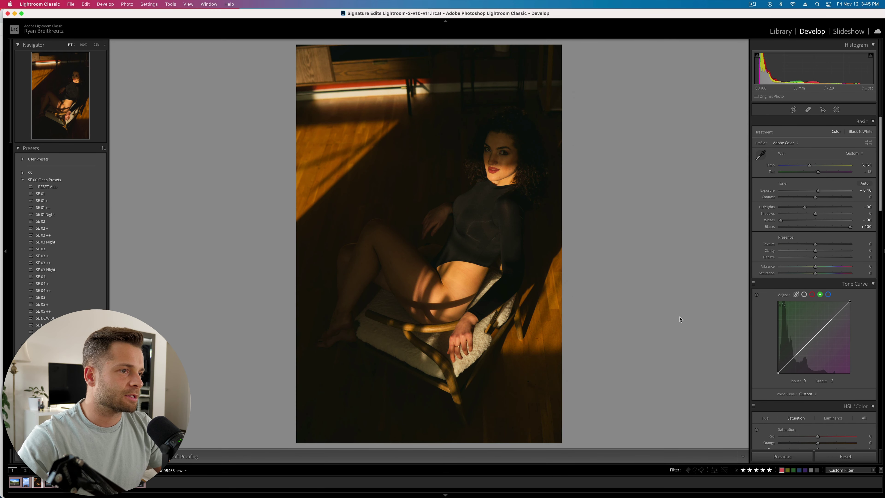
- Lower the blue channel curve's white endpoint to input 255, output 230, to warm the highlights
click(812, 295)
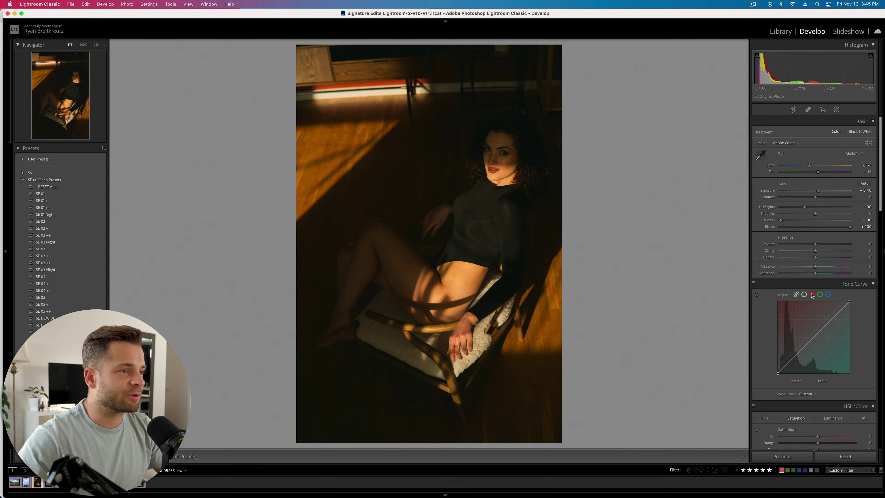
click(828, 294)
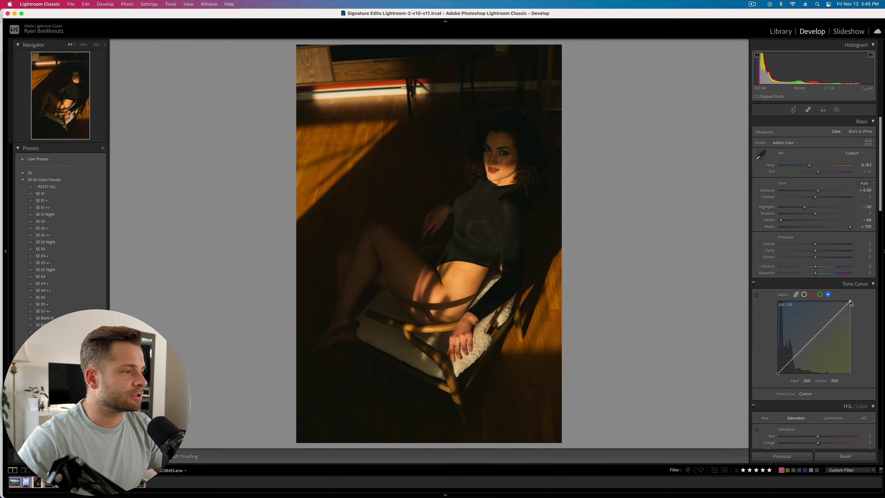
mouse_move(850, 301)
mouse_down()
mouse_move(857, 357)
mouse_move(862, 292)
mouse_up()
drag(857, 316, 858, 382)
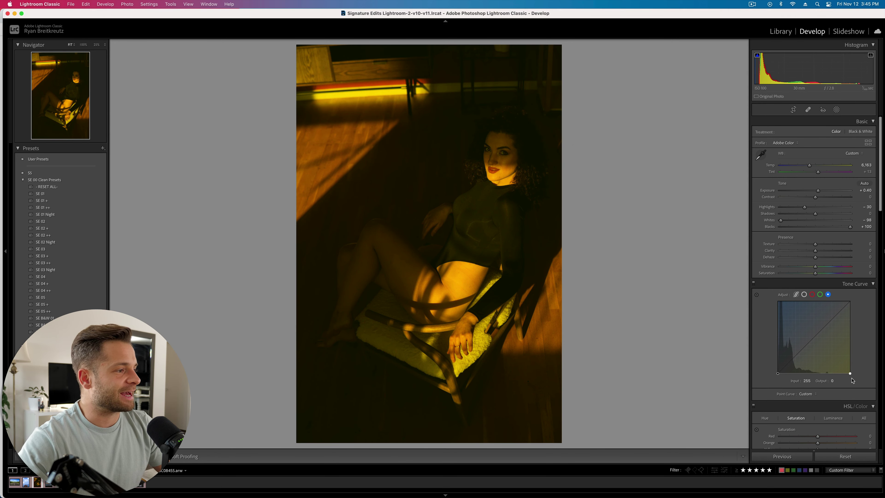
drag(849, 373, 851, 309)
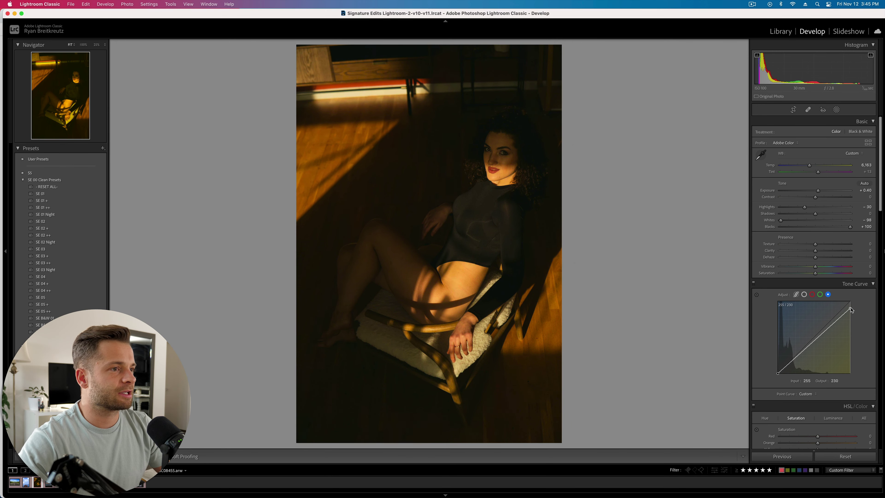
- Compare the portrait repeatedly with all tone curve adjustments disabled and enabled
click(754, 284)
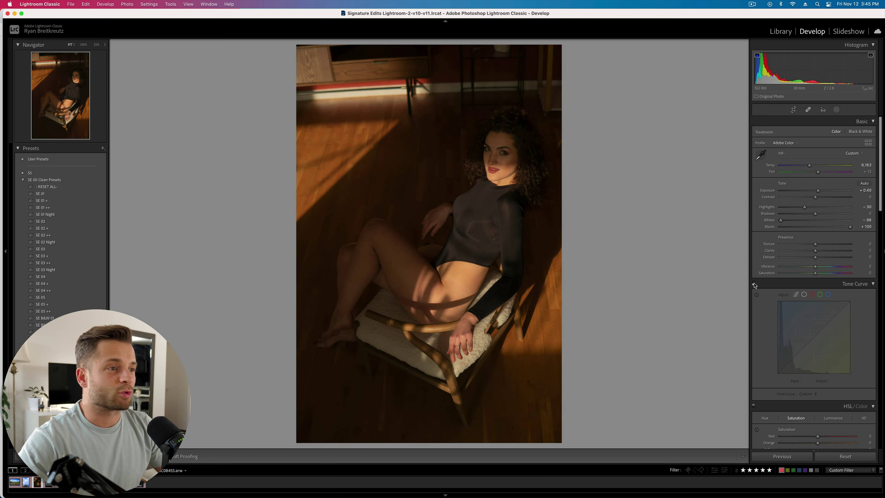
click(754, 283)
click(754, 284)
click(754, 283)
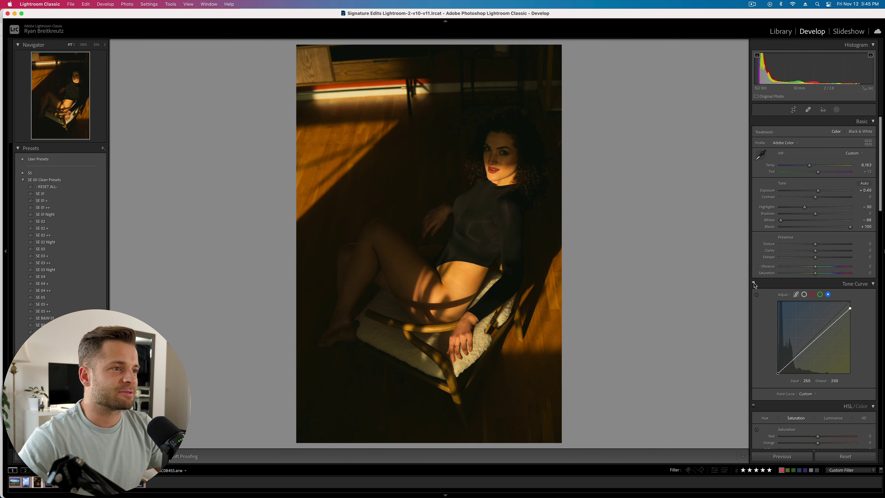
click(754, 283)
click(753, 284)
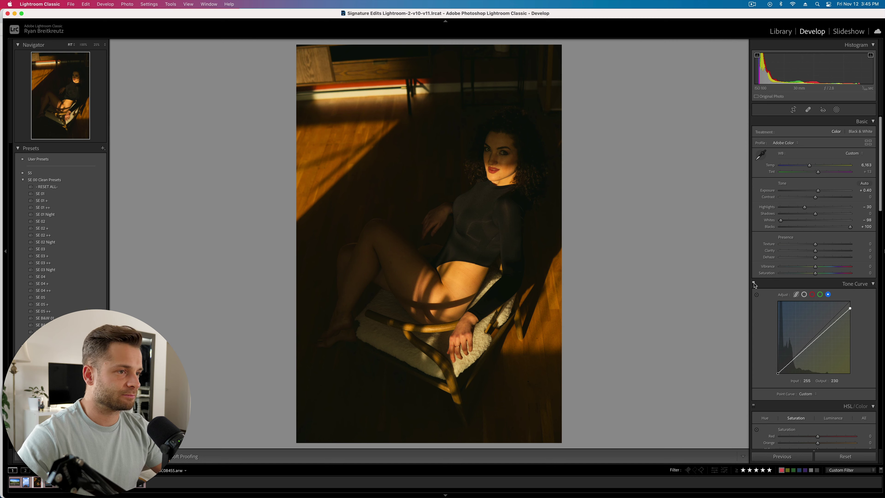
click(753, 283)
click(754, 283)
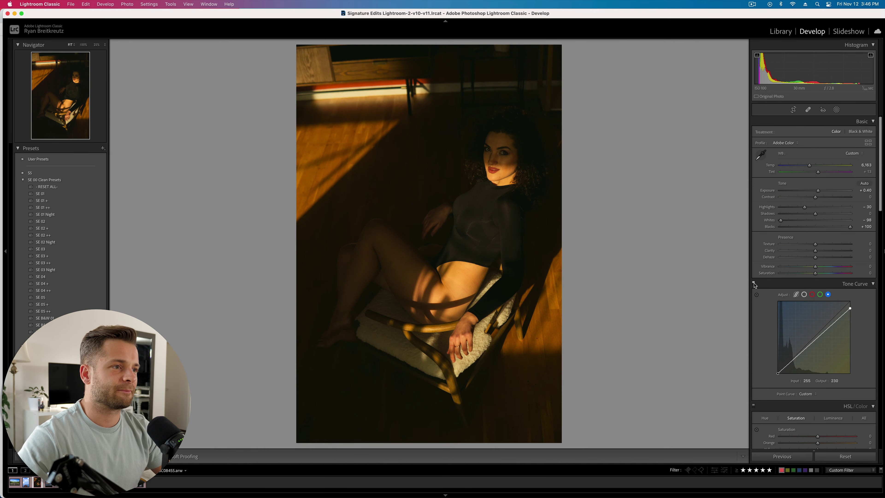
click(754, 284)
click(754, 283)
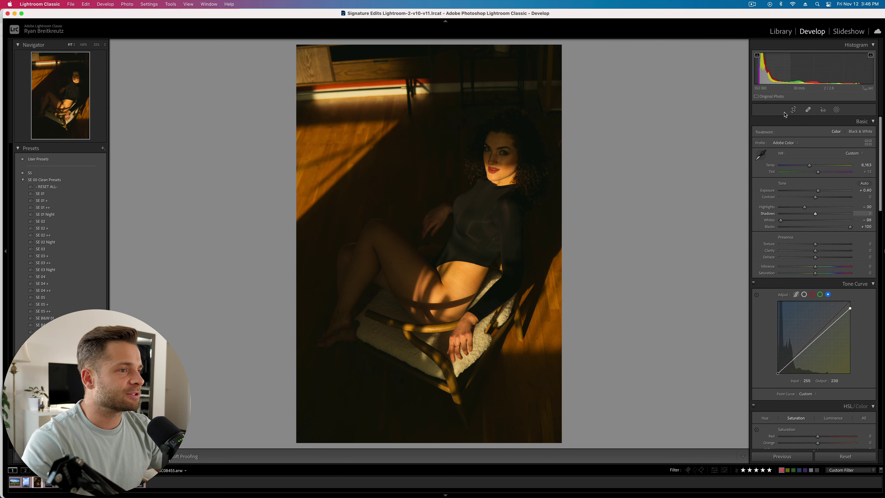
- Set HSL saturation to −19 for red, −73 for yellow, and −100 for green, aqua, blue, purple and magenta
scroll(803, 345, down, 10)
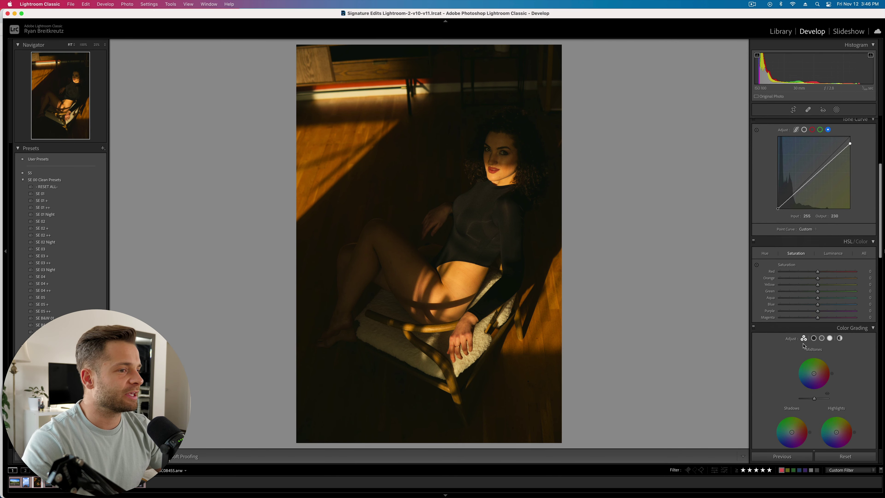
scroll(803, 345, up, 1)
drag(818, 298, 781, 307)
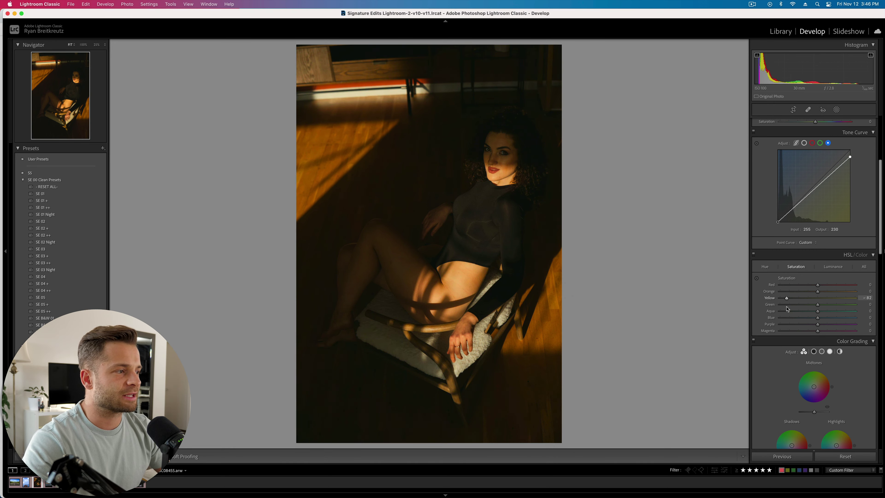
drag(786, 309, 780, 305)
drag(818, 311, 814, 331)
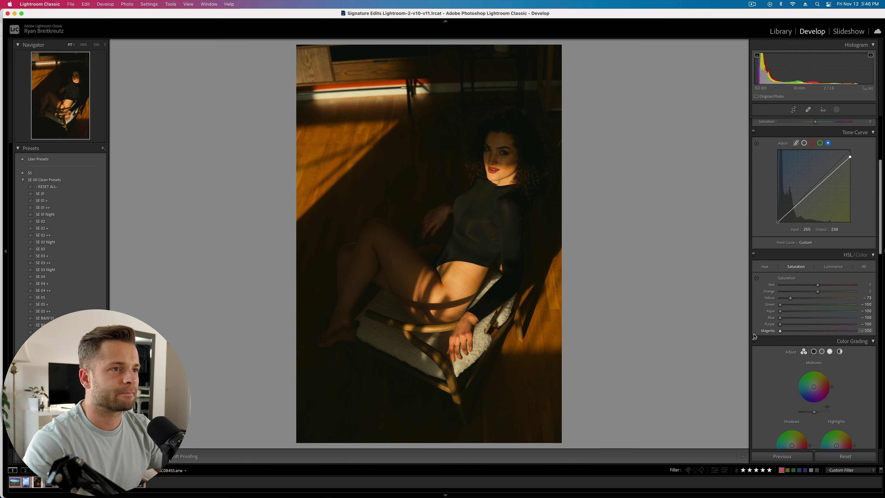
mouse_move(818, 285)
mouse_down()
mouse_move(790, 285)
mouse_move(827, 286)
mouse_move(811, 287)
mouse_up()
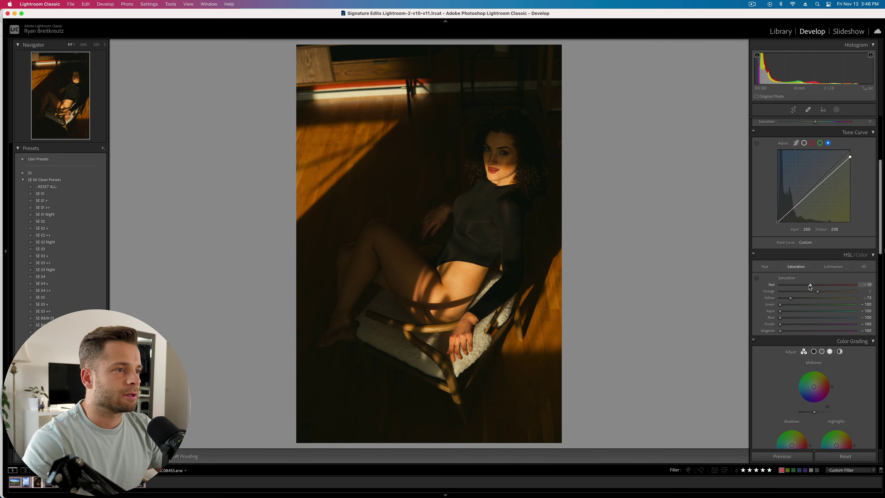
- Shift the red hue to about +18 and the orange hue to about −5, and compare the photo with HSL disabled
click(765, 266)
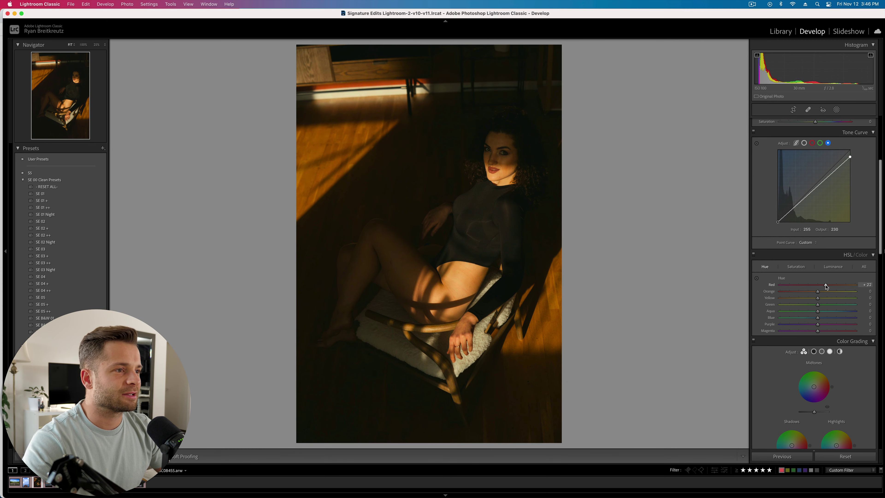
click(796, 268)
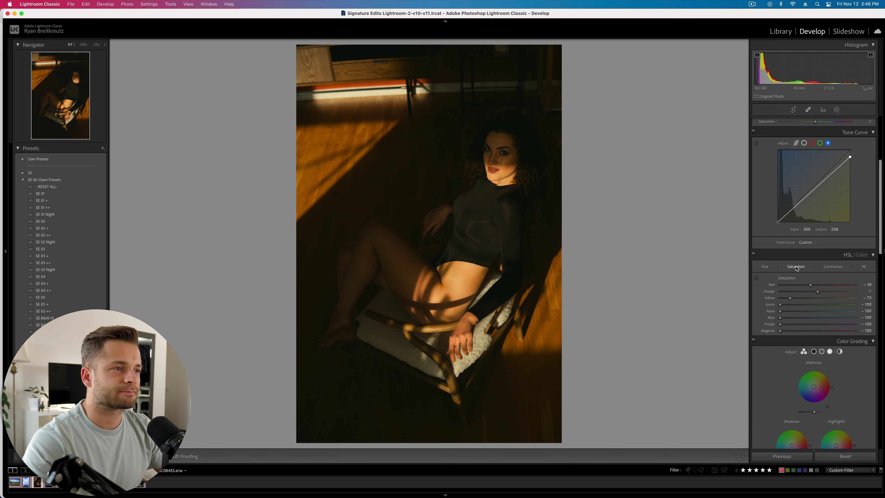
click(766, 267)
drag(818, 294, 812, 294)
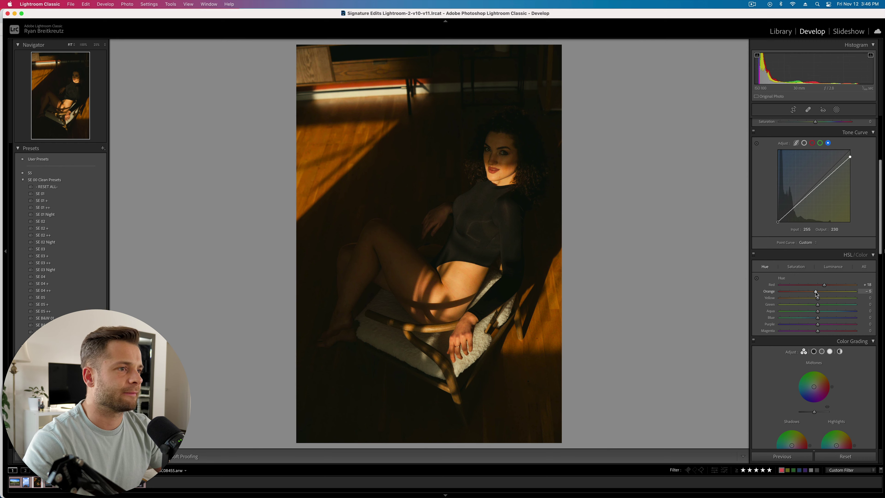
click(753, 254)
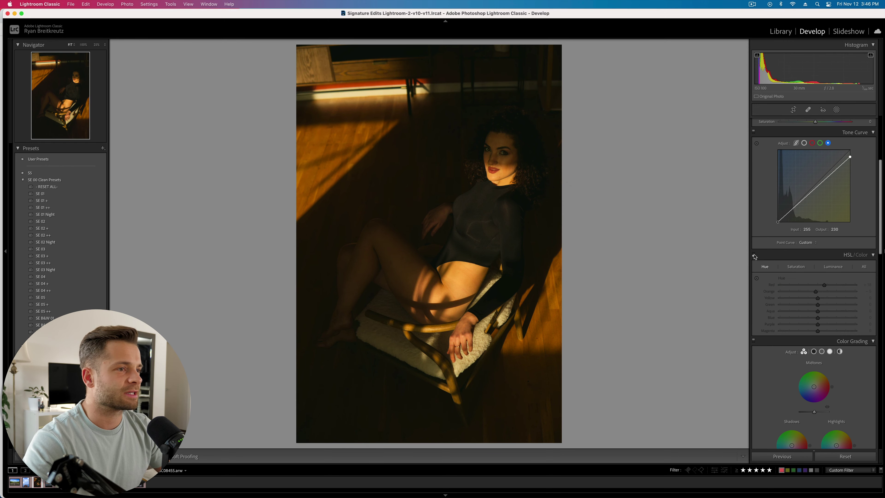
click(753, 254)
click(753, 254)
click(754, 255)
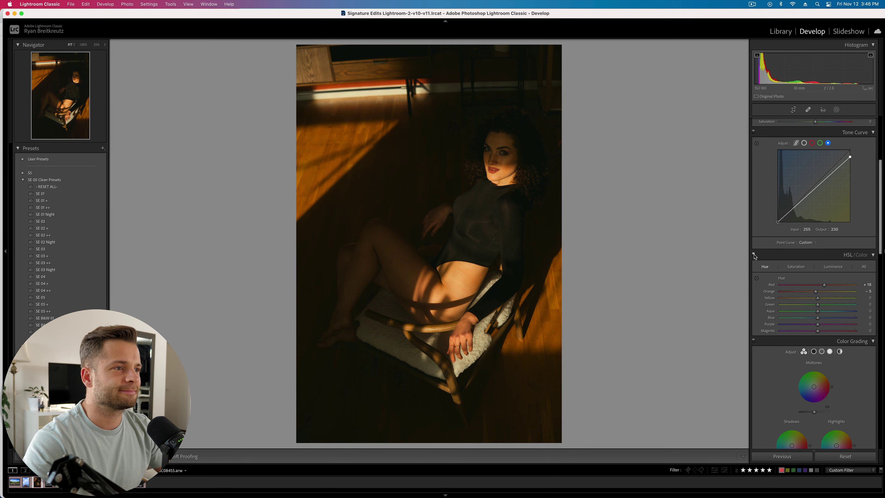
- Try brightening the orange luminance of the portrait, and reset it to its default
click(834, 267)
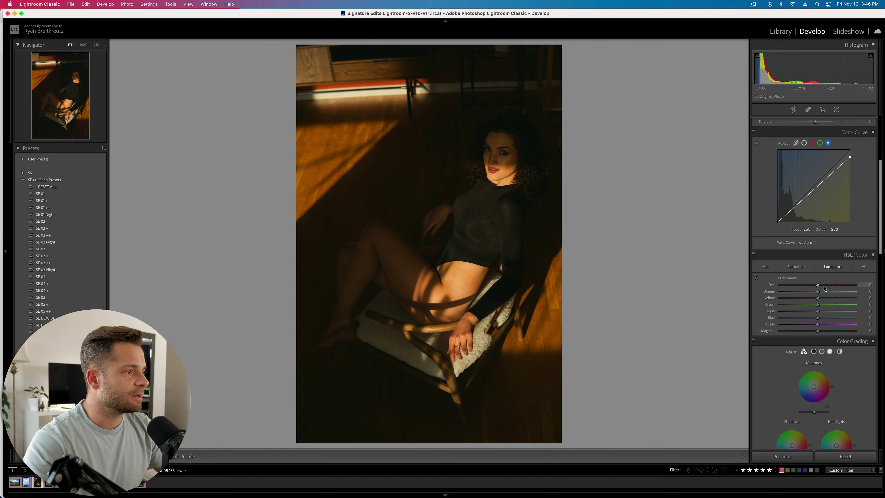
drag(825, 294, 828, 294)
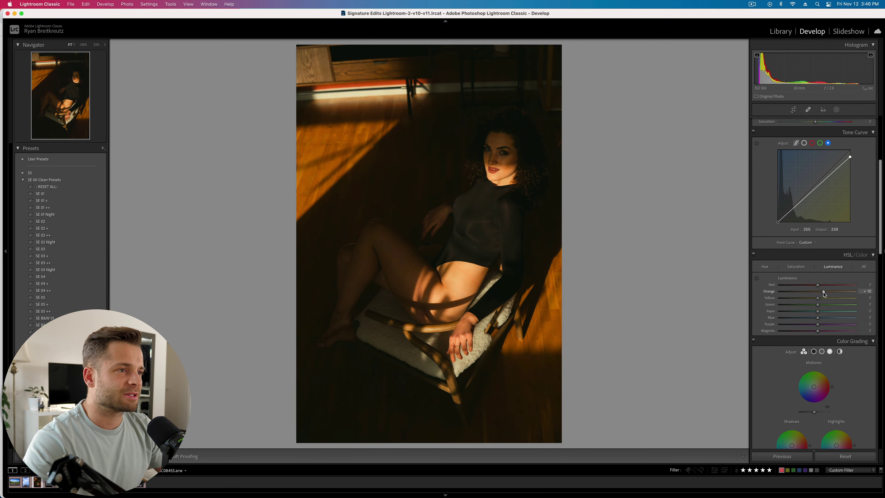
double_click(820, 295)
- Tint the shadows yellow-green in Color Grading and the highlights orange, with highlight hue about 42 and saturation about 19
scroll(819, 296, down, 8)
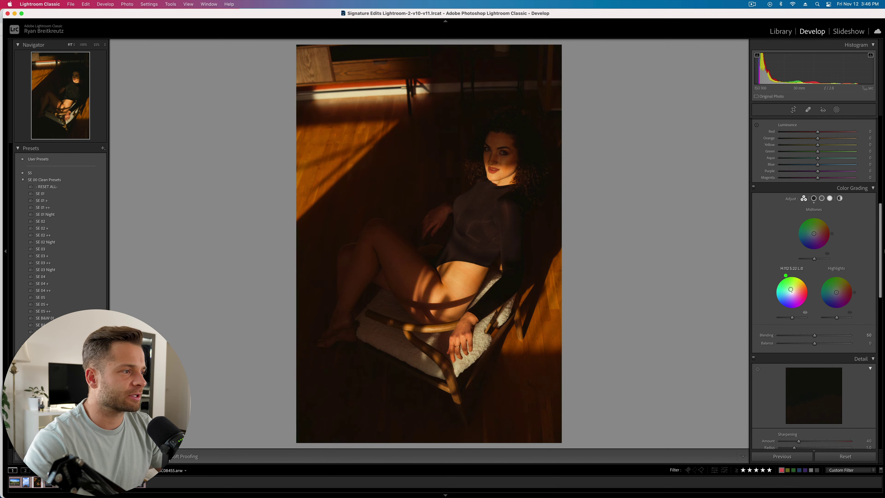
drag(790, 289, 840, 288)
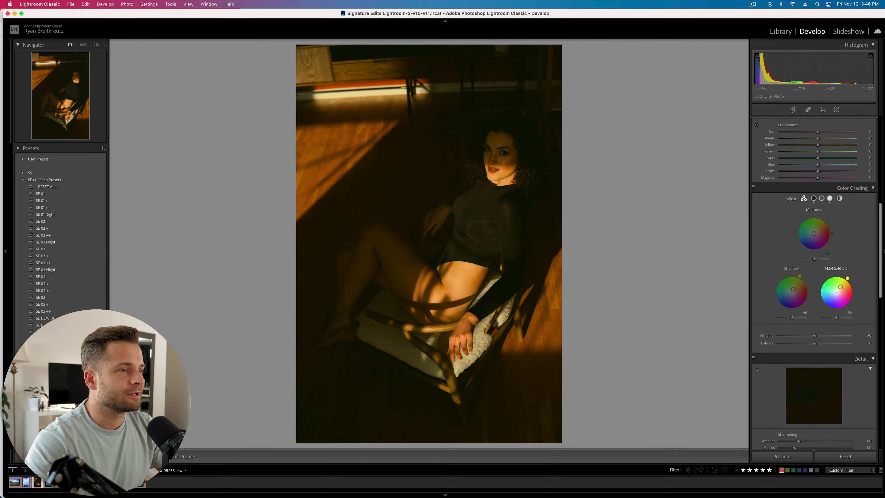
drag(845, 286, 847, 285)
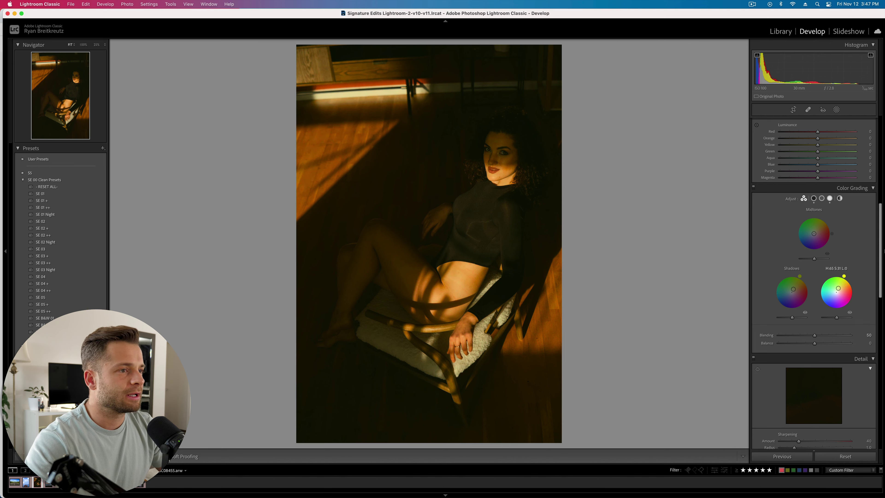
drag(840, 291, 840, 293)
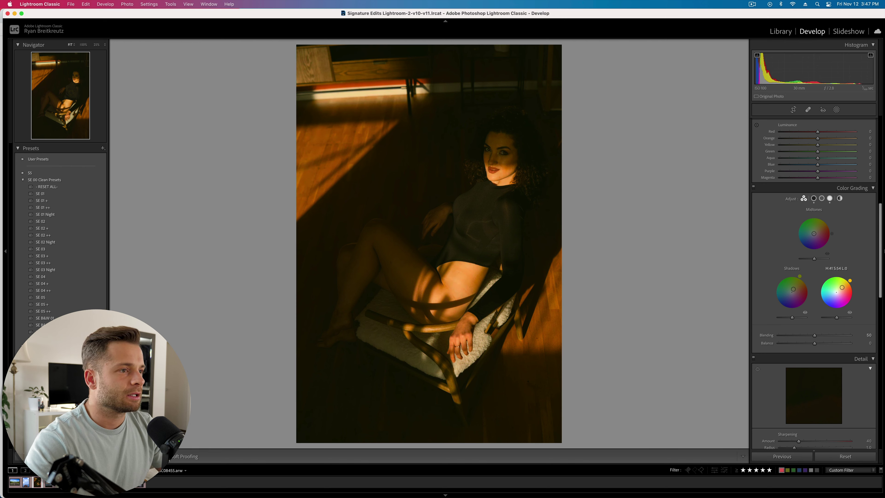
mouse_move(852, 283)
mouse_down()
mouse_move(854, 297)
mouse_move(847, 278)
mouse_move(839, 289)
mouse_up()
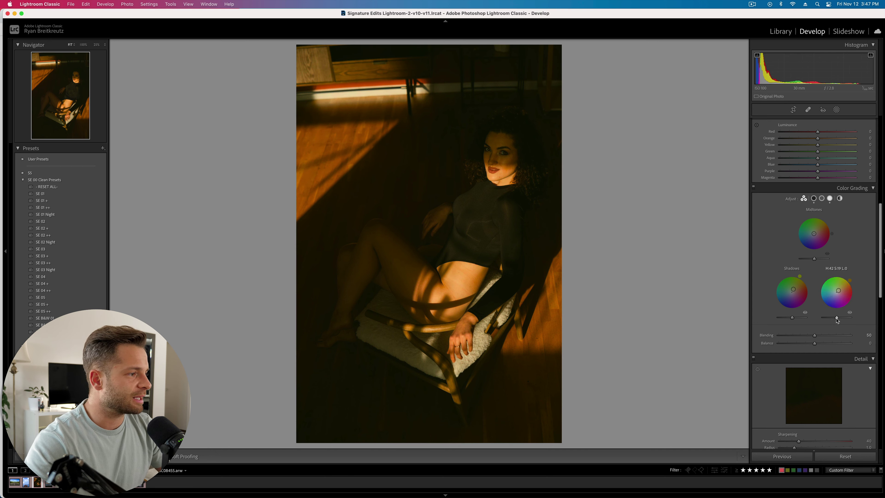
- Raise the Color Grading luminance of the highlights and set the midtones to luminance about +52 with a very faint magenta tint
mouse_move(837, 320)
mouse_down()
mouse_move(855, 318)
mouse_move(847, 317)
mouse_up()
drag(814, 258, 822, 259)
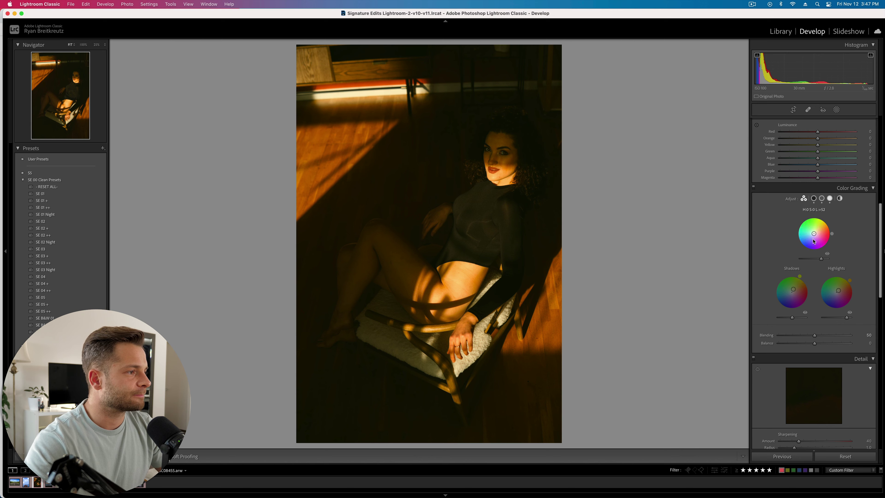
mouse_move(813, 235)
mouse_down()
mouse_move(798, 234)
mouse_move(803, 223)
mouse_move(824, 226)
mouse_move(814, 233)
mouse_up()
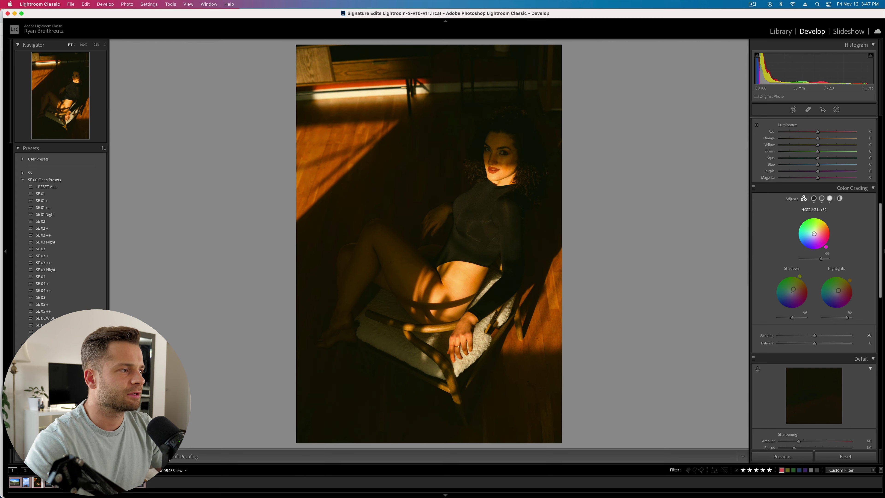
- Compare the portrait repeatedly with the color grading disabled and enabled
click(754, 188)
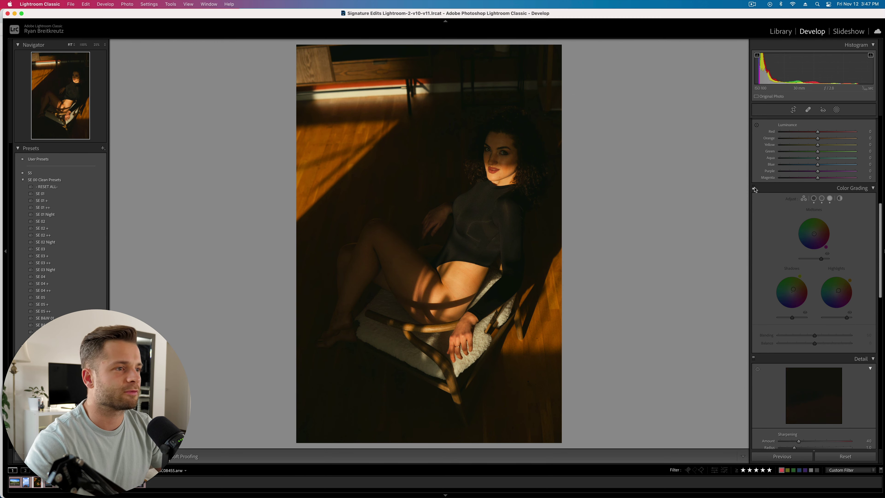
click(754, 188)
click(754, 187)
click(754, 188)
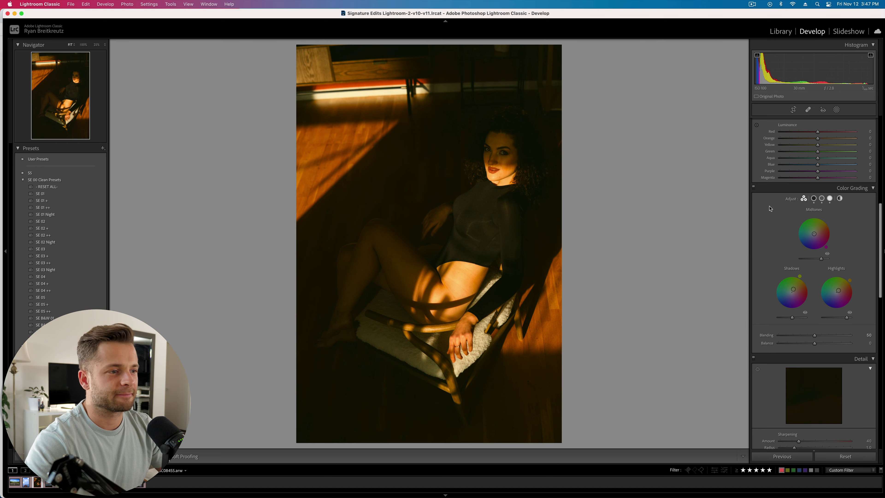
- Sharpen the portrait with an amount of 150, a radius of 1.1 and masking of 28
scroll(760, 270, down, 1)
scroll(760, 270, down, 10)
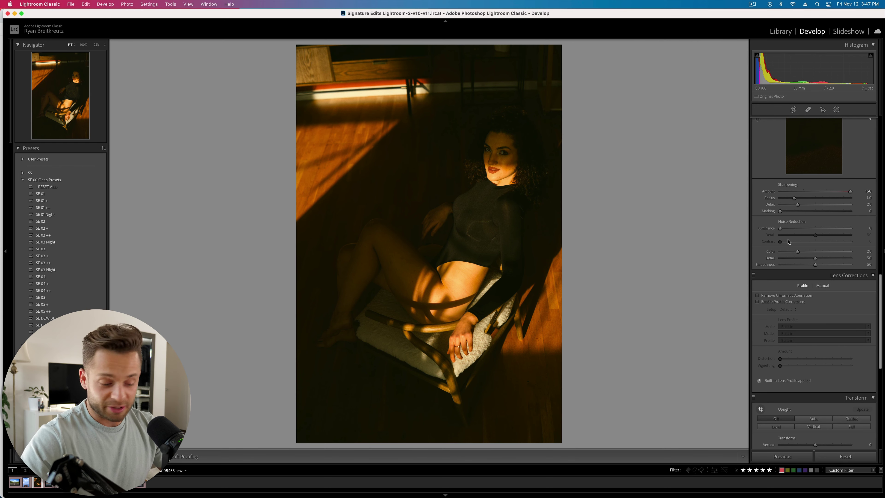
key(alt)
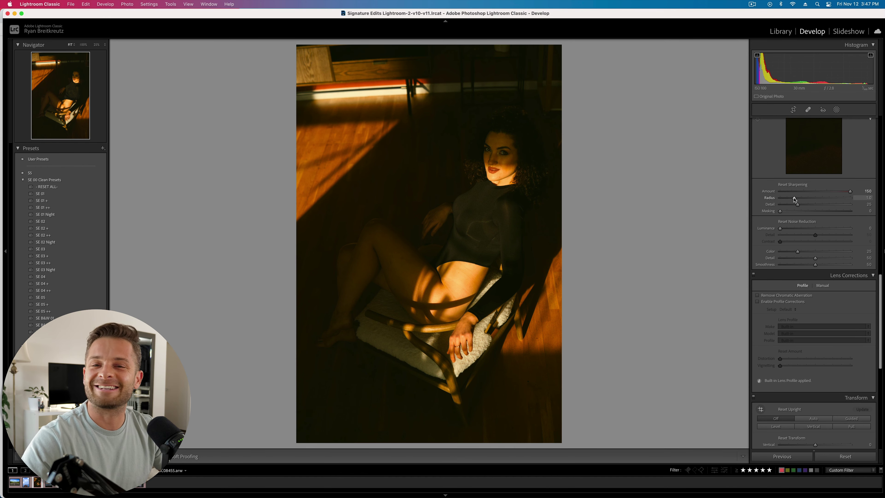
alt+click(794, 198)
mouse_move(798, 198)
mouse_down()
mouse_move(781, 212)
mouse_move(831, 224)
mouse_move(779, 225)
mouse_move(780, 215)
mouse_move(816, 215)
mouse_move(793, 215)
mouse_move(799, 214)
mouse_up()
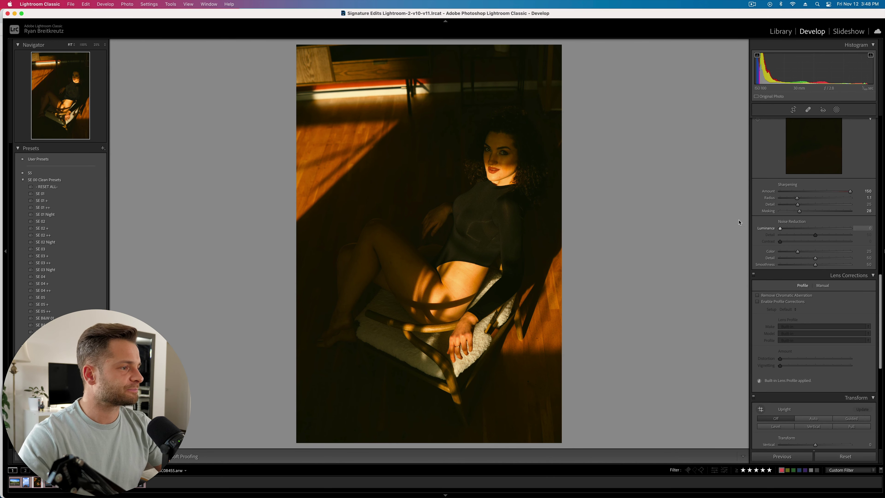
- Compare the face at 100% with the detail adjustments off and on, and set sharpening detail to 100 and masking to 26
click(501, 157)
click(501, 149)
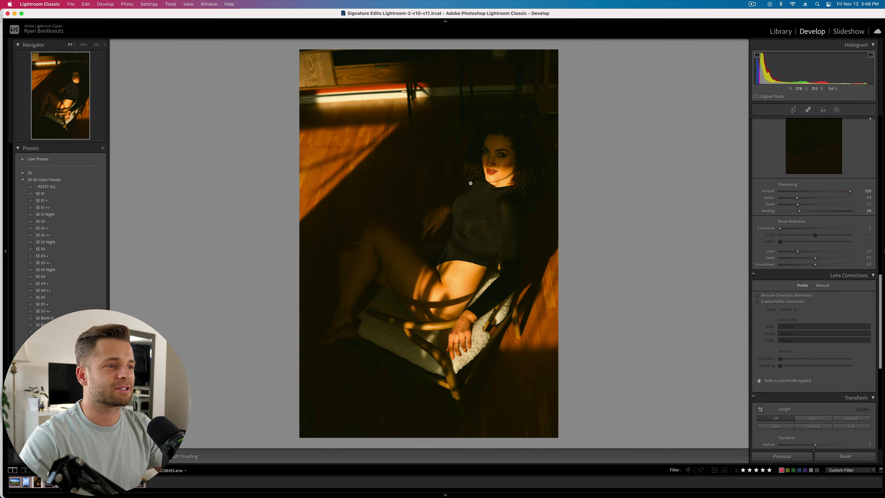
click(84, 45)
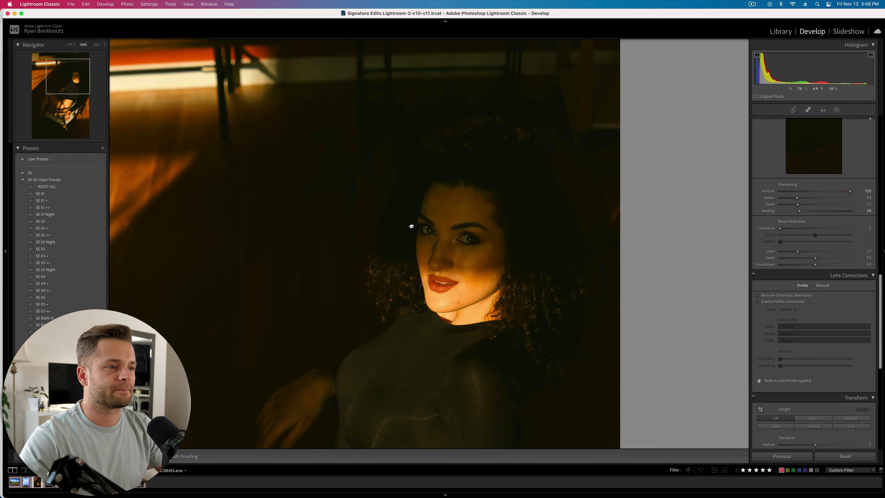
scroll(782, 204, up, 3)
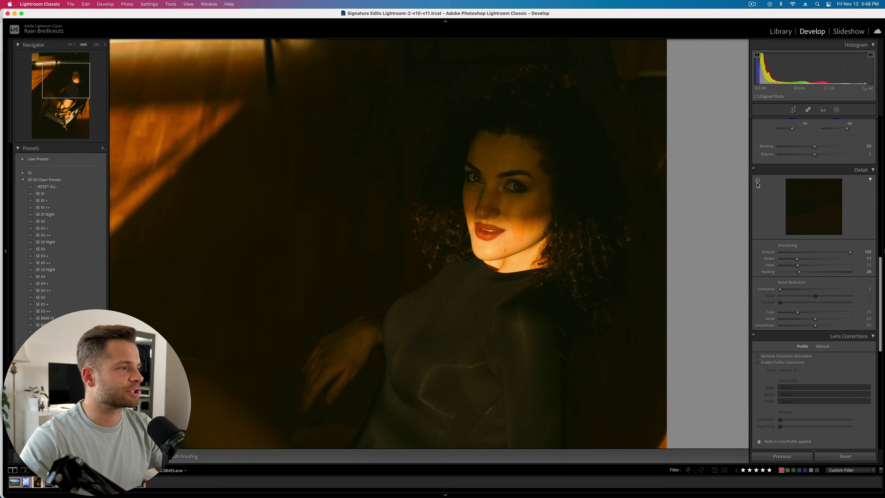
click(754, 171)
click(754, 171)
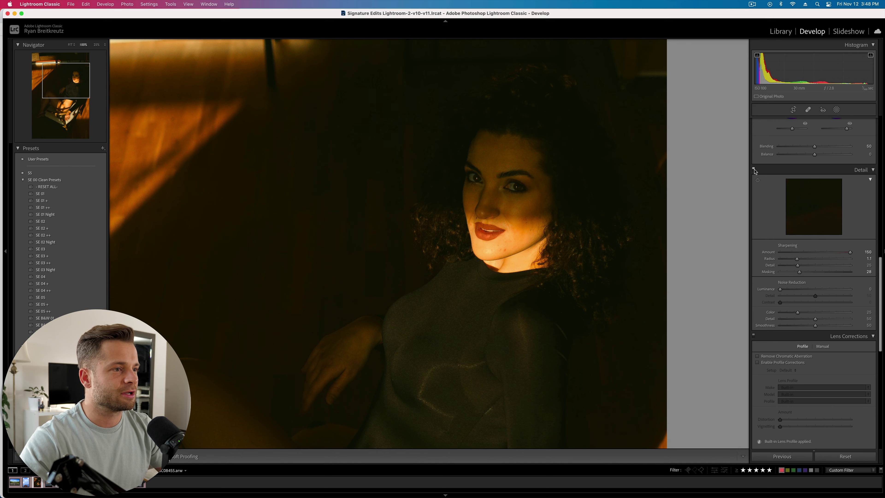
click(754, 171)
click(755, 170)
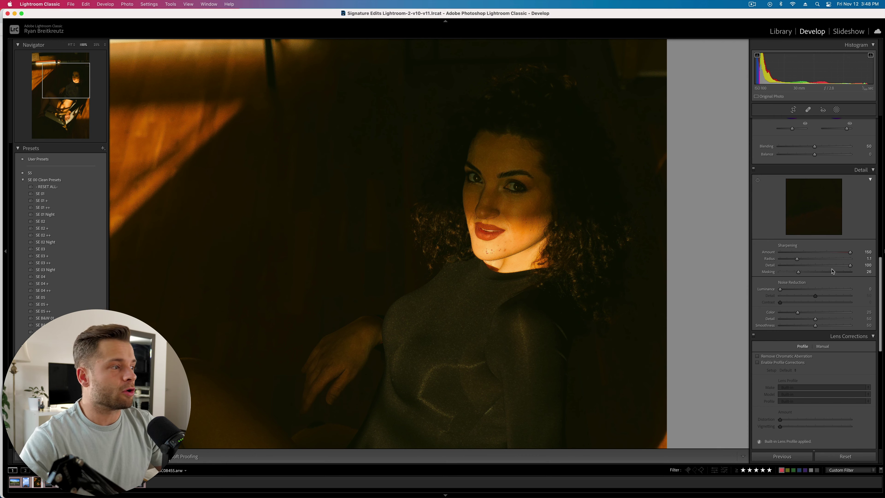
- Set the luminance noise reduction to 11
scroll(815, 303, down, 1)
scroll(815, 303, down, 2)
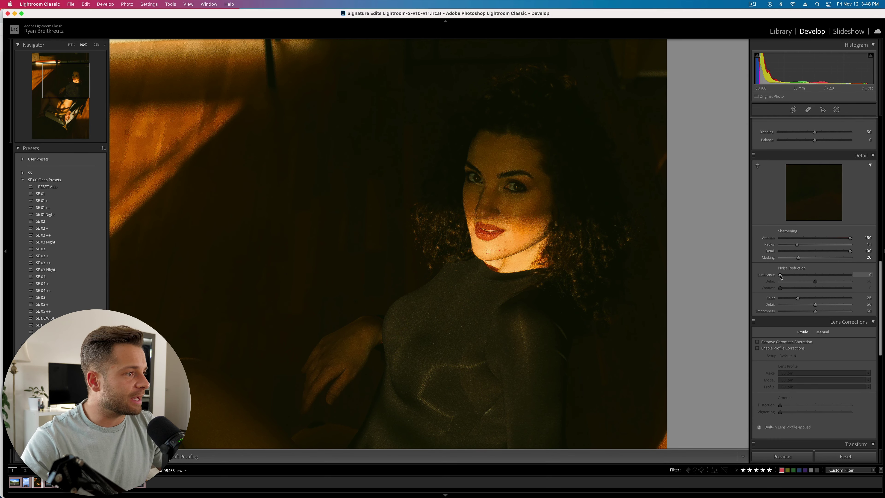
drag(779, 275, 792, 276)
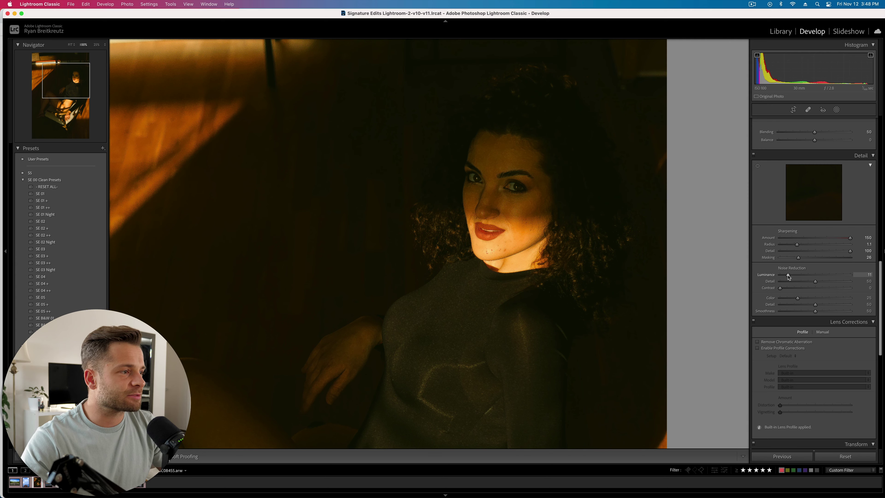
- Add grain to the portrait with an amount of 90
scroll(788, 276, down, 10)
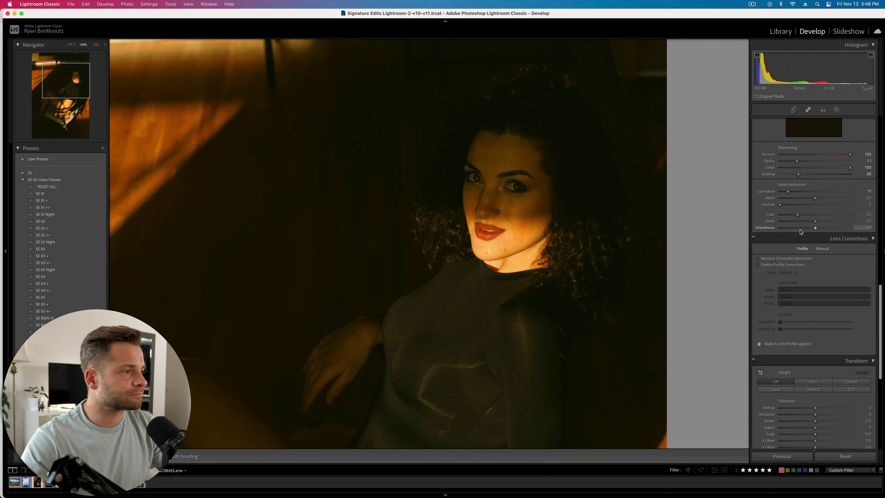
scroll(791, 289, down, 15)
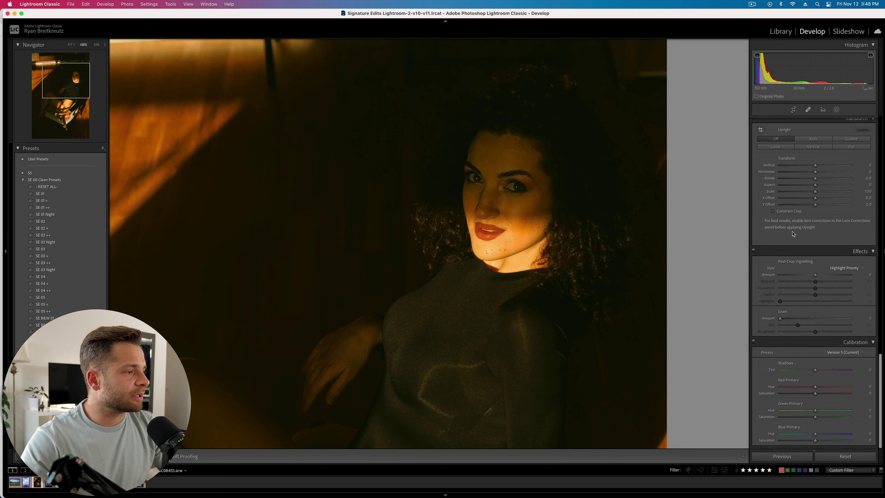
scroll(801, 216, up, 1)
scroll(833, 297, up, 3)
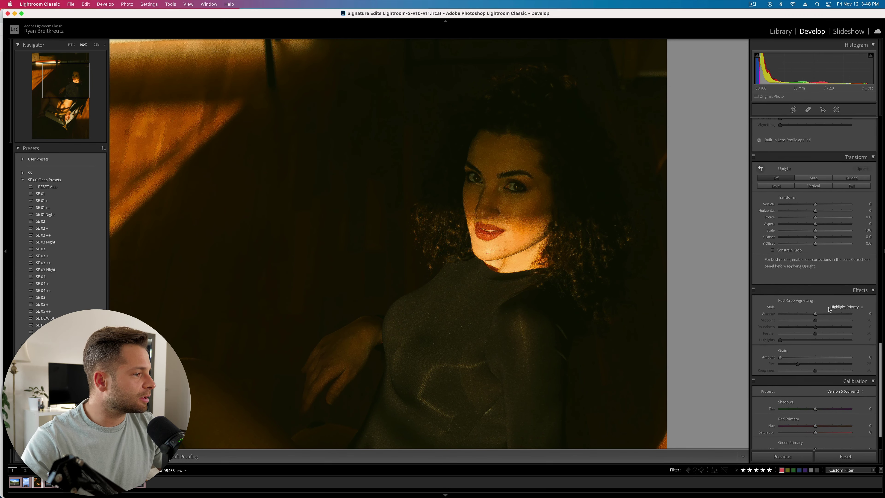
drag(782, 359, 844, 363)
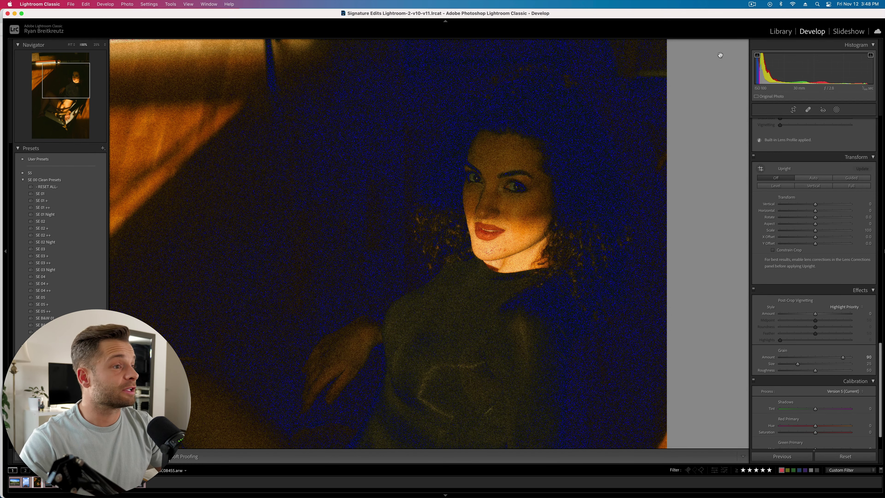
- Turn off the shadow clipping overlay, and set the grain roughness to 64 and size to 23
click(757, 56)
click(758, 56)
click(758, 55)
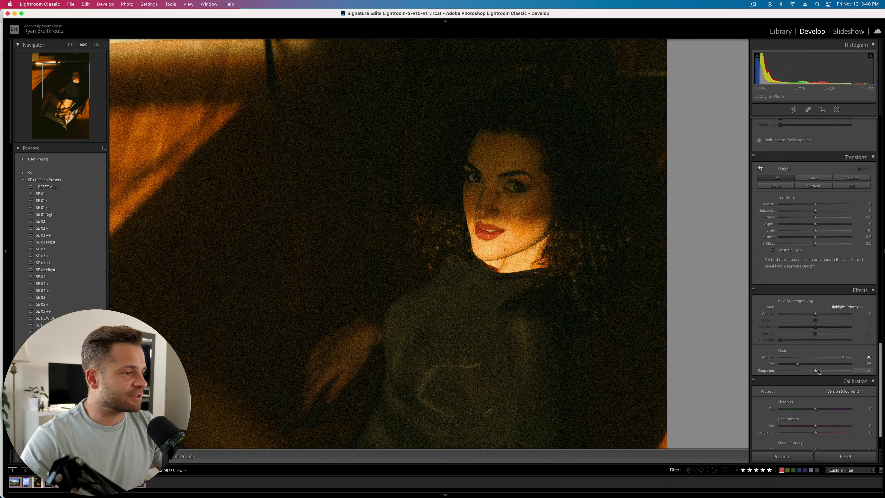
drag(818, 372, 799, 370)
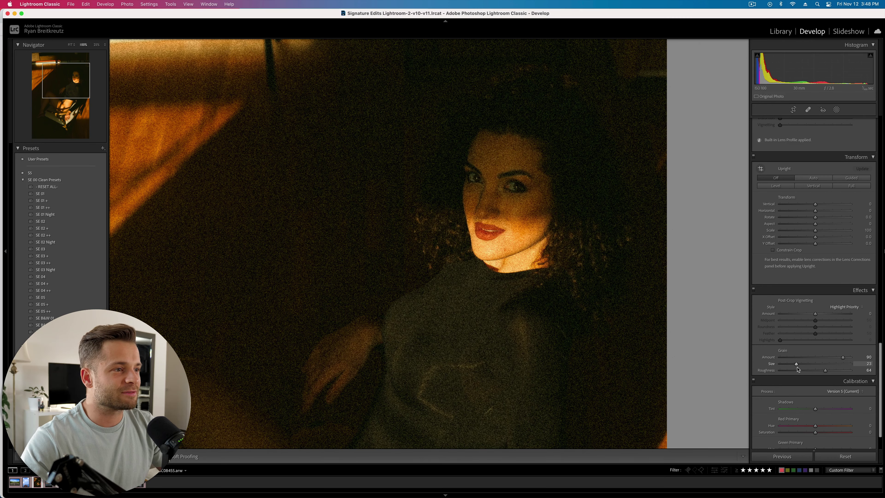
- Compare the face at 100% with the grain effect disabled and enabled
click(754, 290)
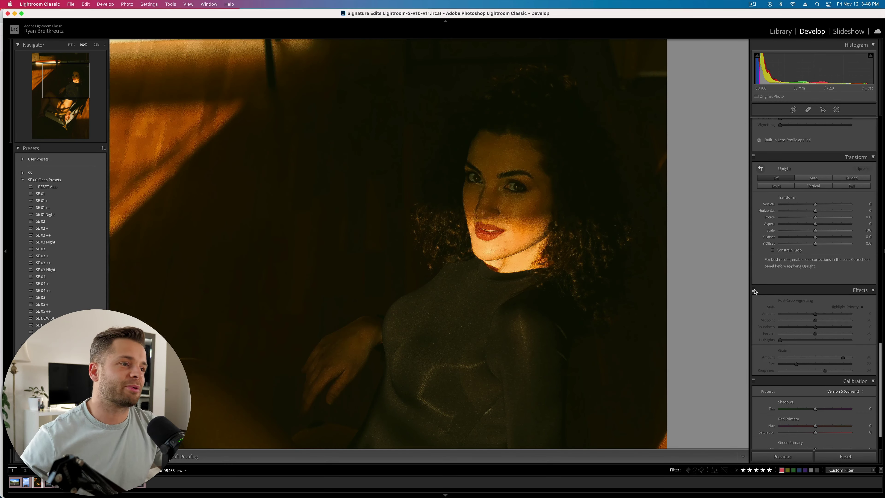
click(753, 289)
click(754, 290)
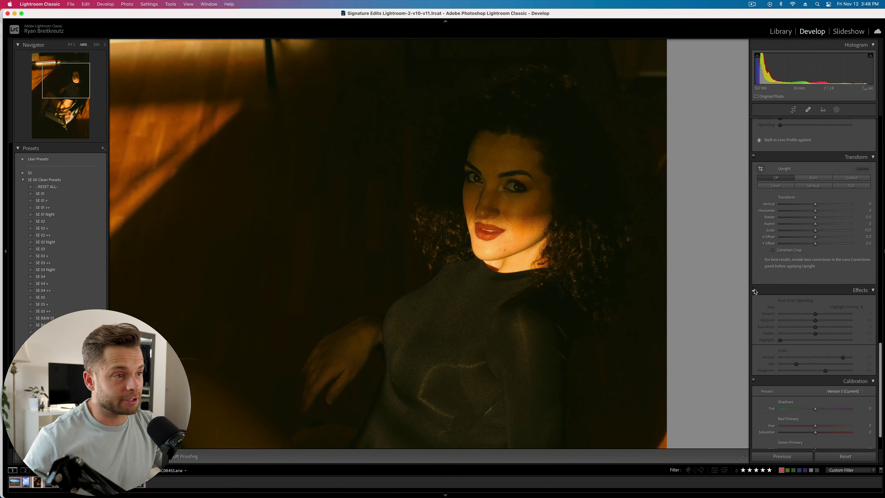
click(754, 290)
- View more of the portrait at 50% and set the grain amount to 65
key(super+minus)
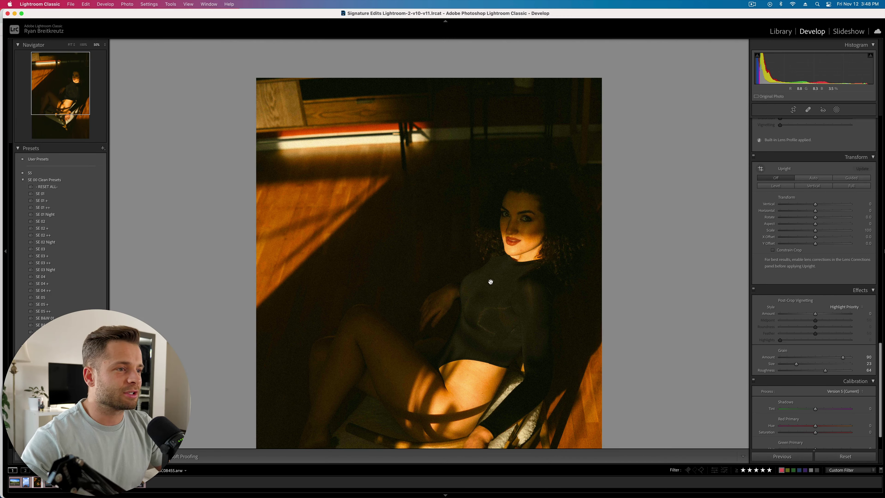
key(super+minus)
key(super+equal)
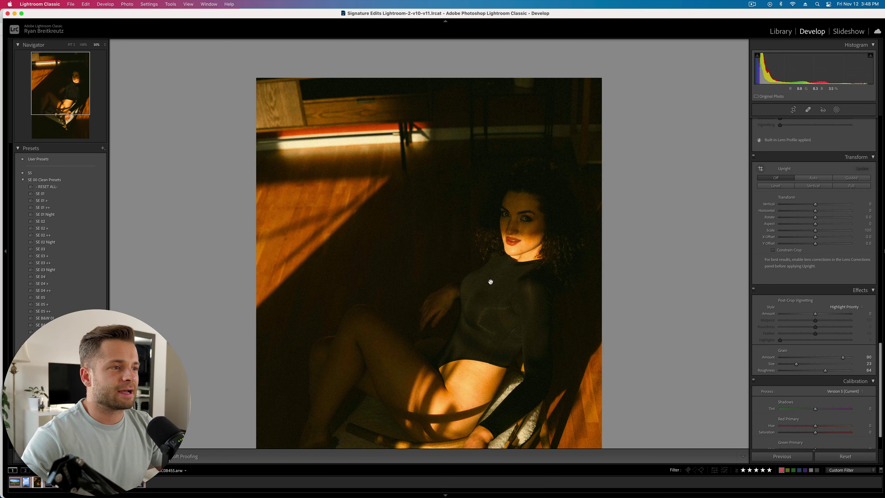
drag(510, 303, 510, 248)
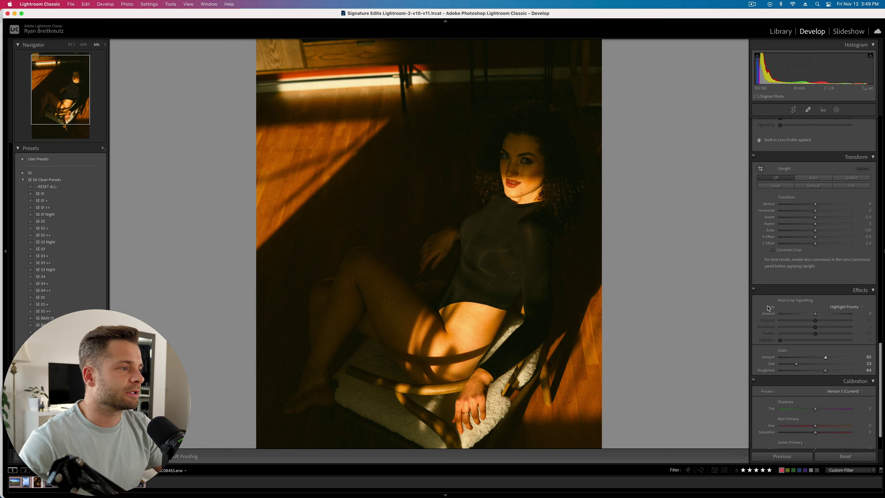
- Compare the portrait at 50% repeatedly with the grain effect disabled and enabled
click(753, 290)
click(754, 290)
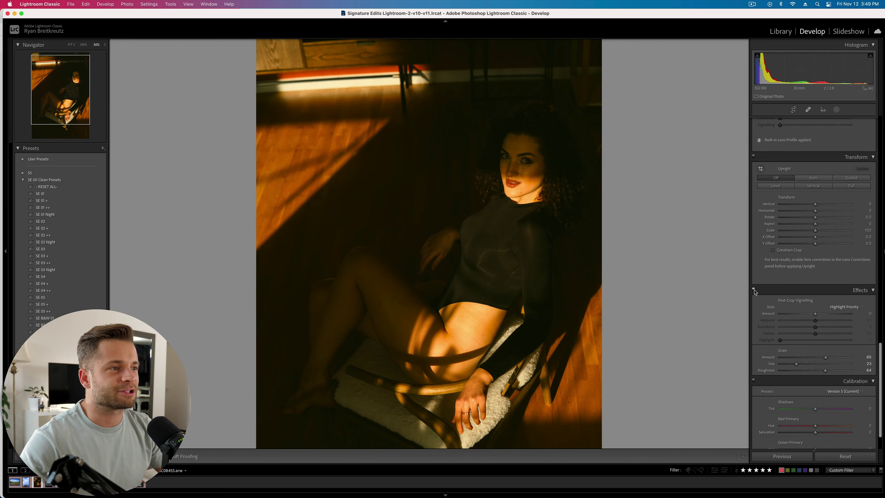
click(754, 289)
click(753, 289)
click(754, 289)
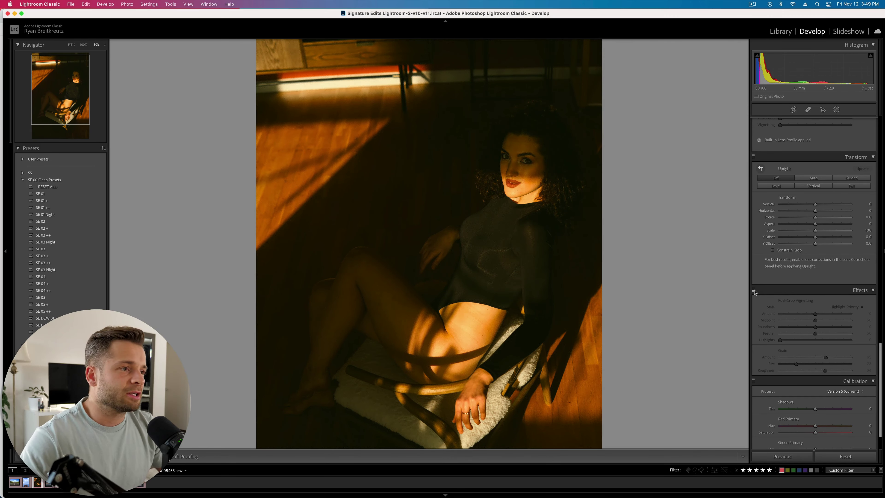
click(753, 289)
- View the whole portrait and compare the original with the edited version
key(super+minus)
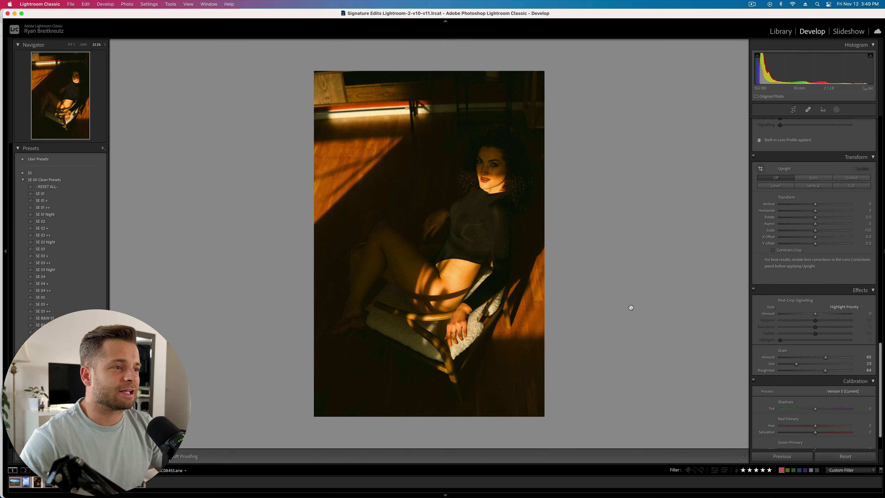
key(backslash)
key(backslash)
key(backslash)
key(backslash)
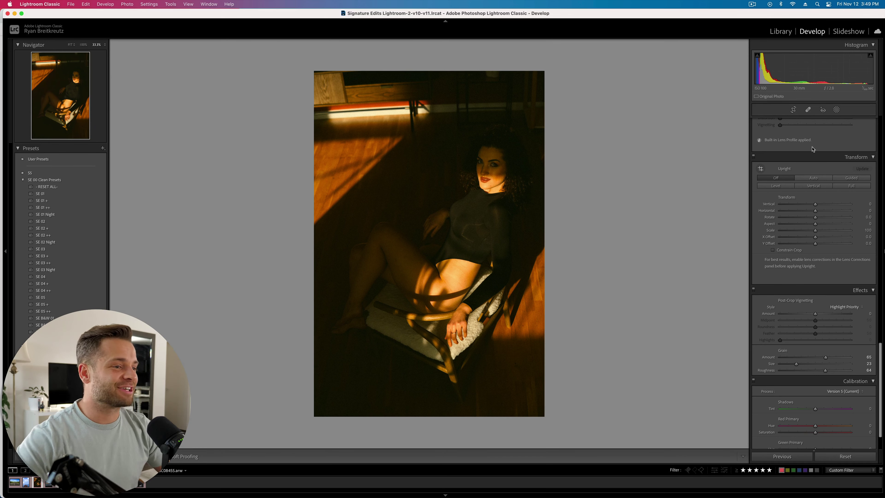
- Create a brush mask covering the upper half of the woman's face
click(837, 110)
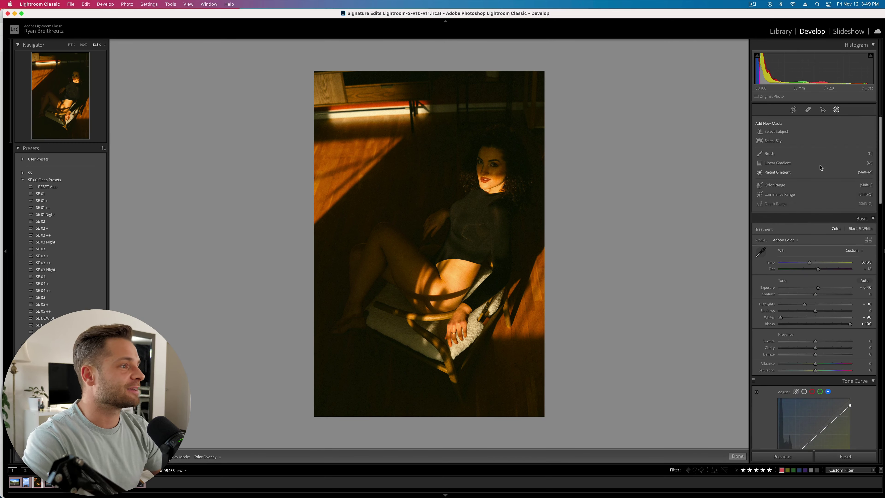
click(837, 110)
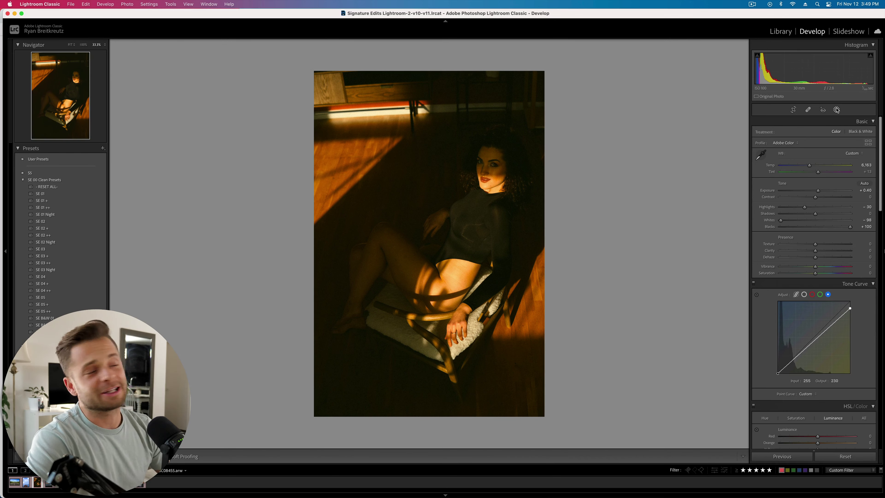
key(k)
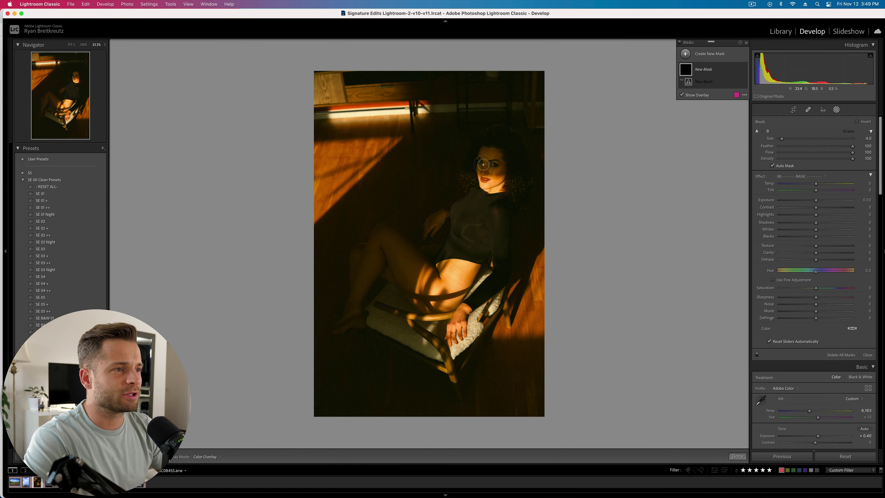
mouse_move(483, 164)
mouse_down()
mouse_move(487, 152)
mouse_move(497, 162)
mouse_move(484, 168)
mouse_up()
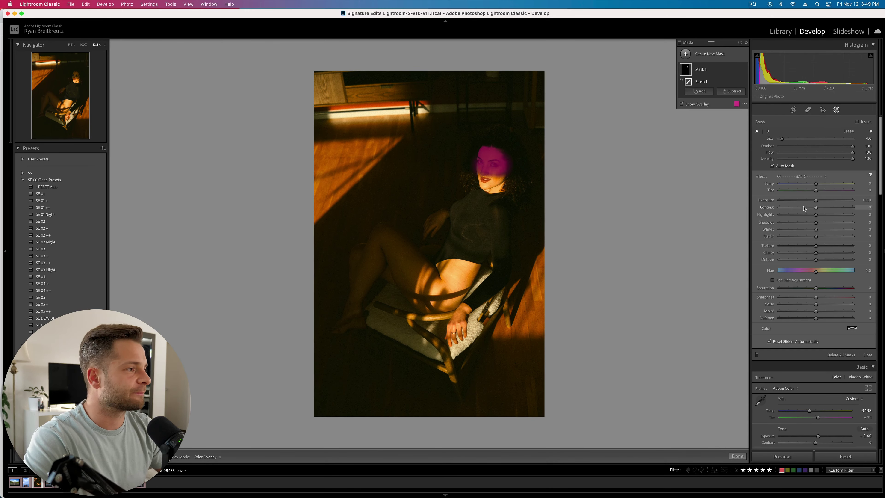
- Set the face mask's contrast to −61 and temp to −4, reset its tint, and slightly lower its saturation
mouse_move(803, 208)
mouse_down()
mouse_move(773, 212)
mouse_move(802, 215)
mouse_up()
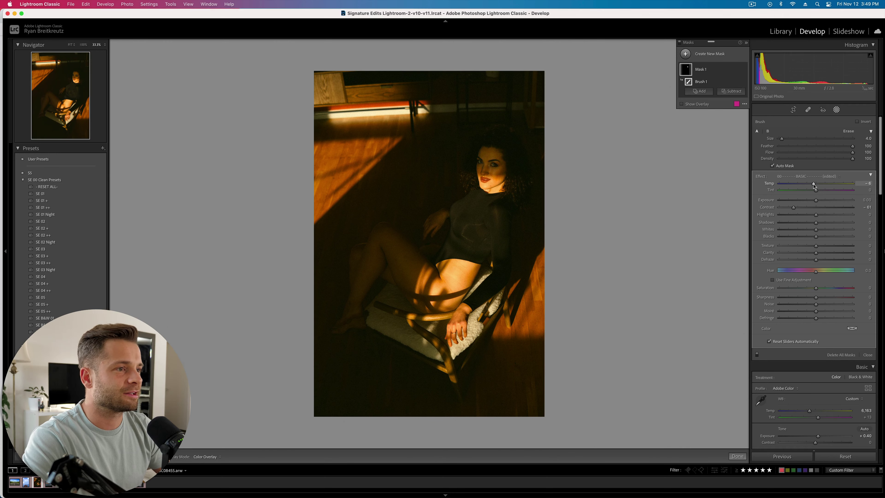
mouse_move(816, 191)
mouse_down()
mouse_move(793, 195)
mouse_move(825, 196)
mouse_up()
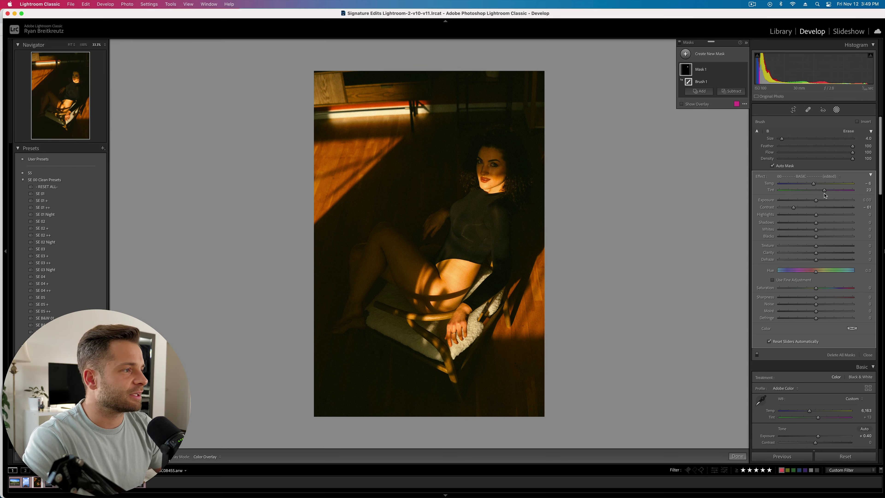
double_click(825, 194)
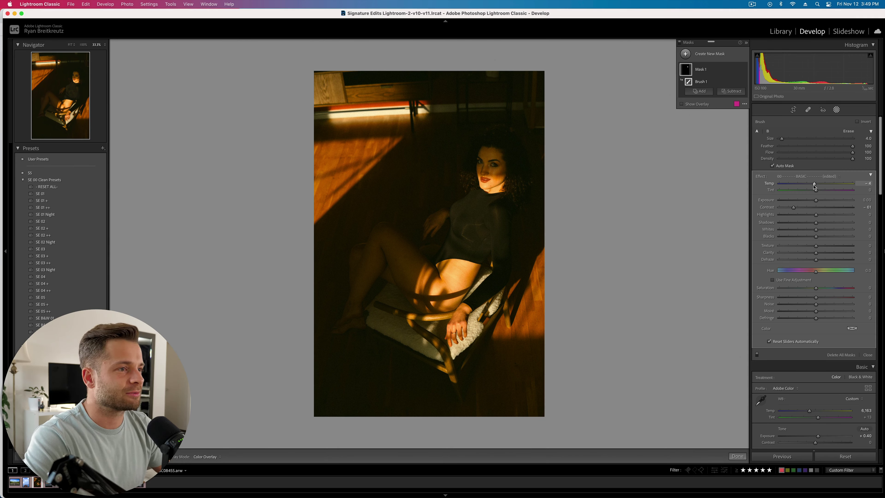
click(816, 290)
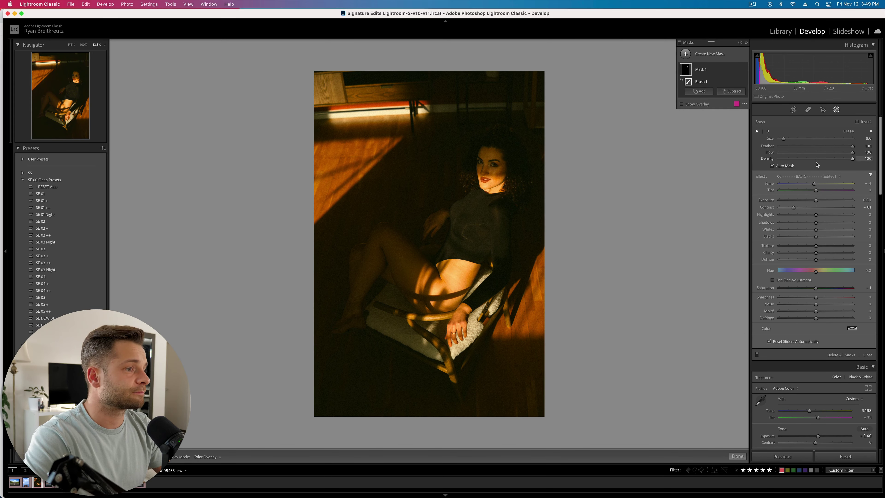
- Reset the face mask's contrast to 0 and set its shadows to −19 while viewing the face closer
key(super+equal)
key(super+equal)
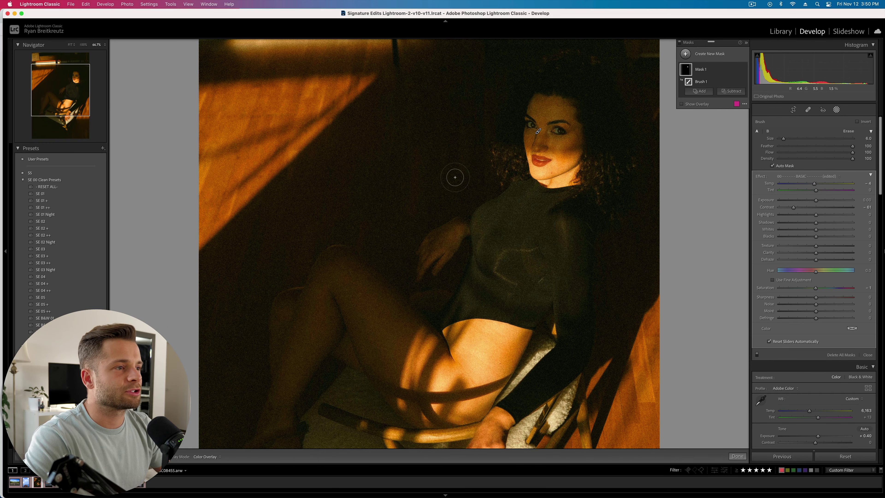
drag(794, 207, 797, 208)
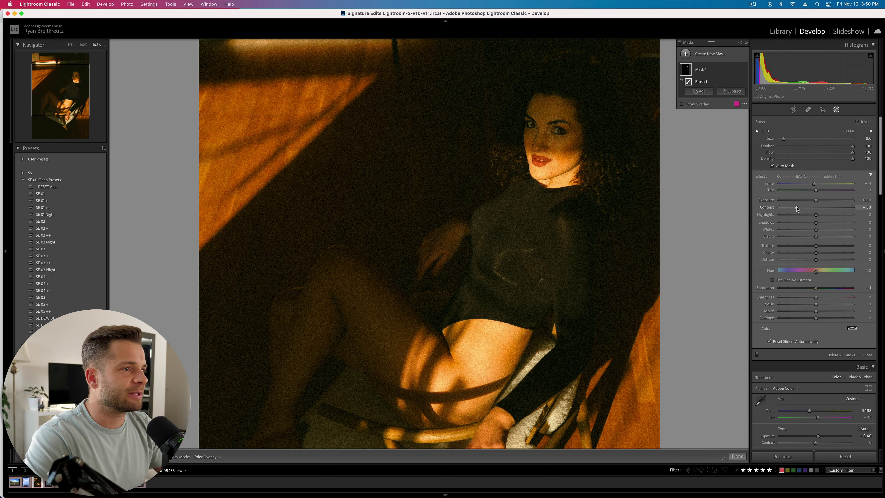
double_click(797, 209)
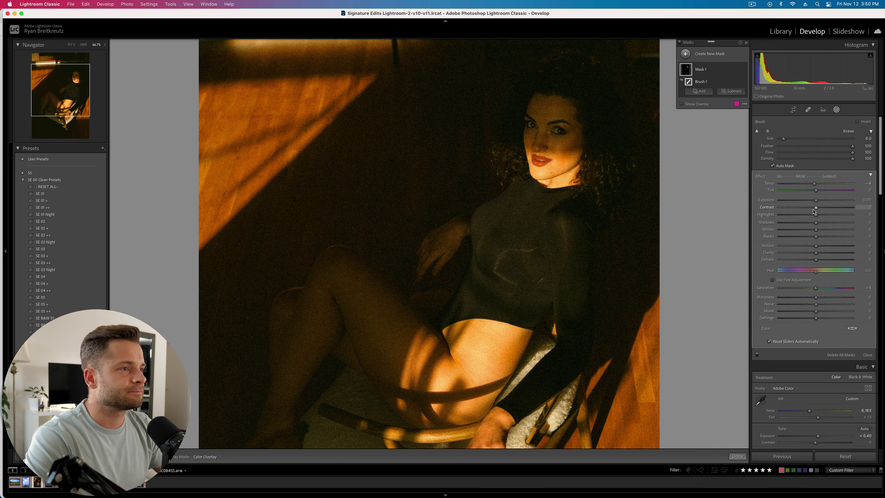
drag(815, 222, 805, 225)
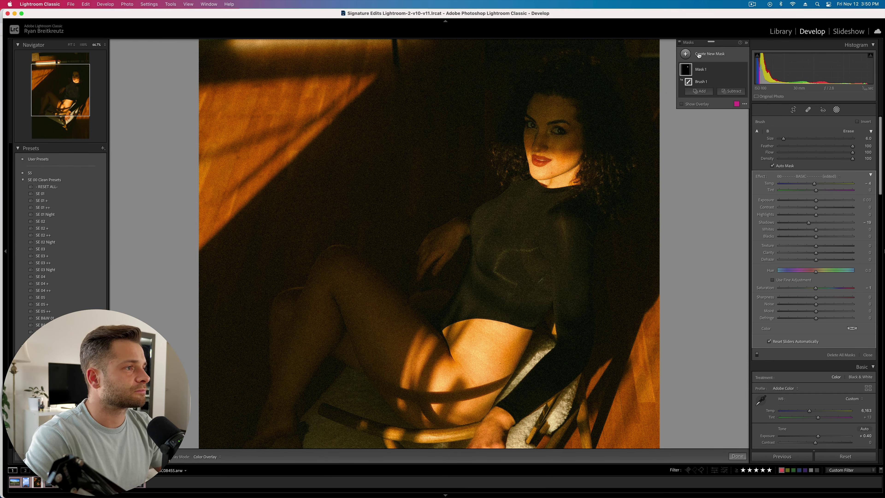
- Create a second brush mask with brush size 4.0 over both eyes and hide the mask overlay
key(k)
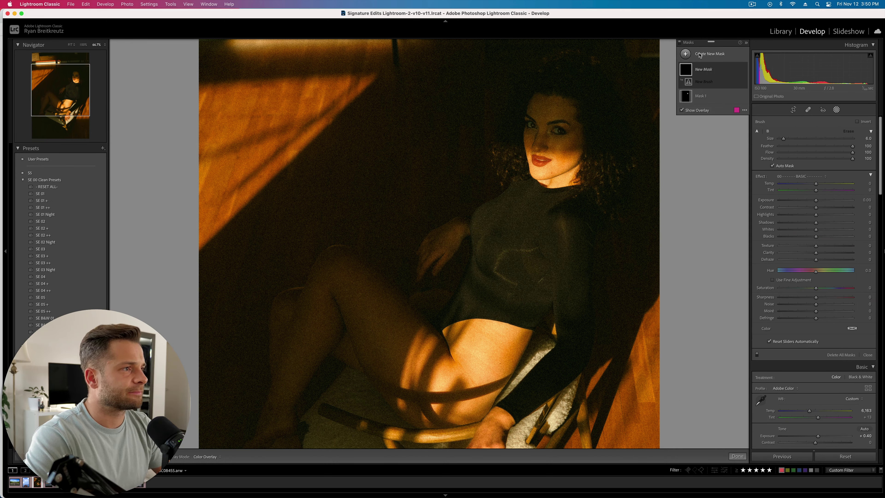
key(bracketleft)
key(bracketleft)
drag(528, 122, 568, 132)
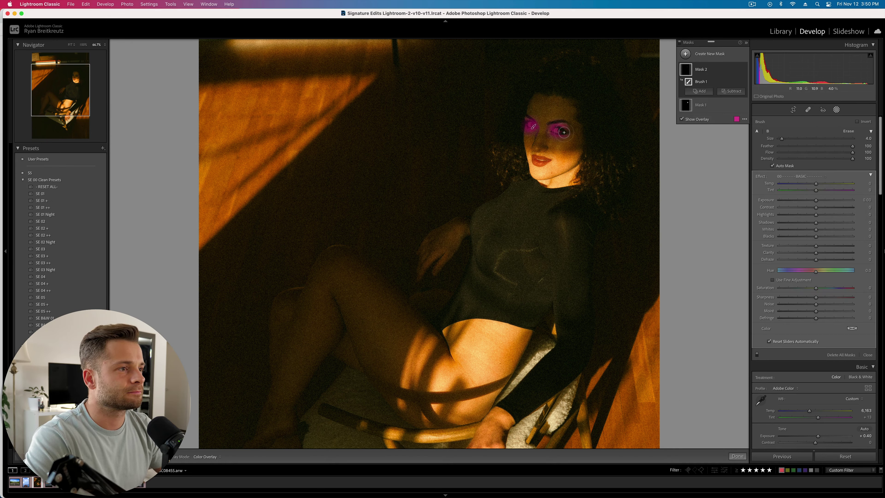
key(o)
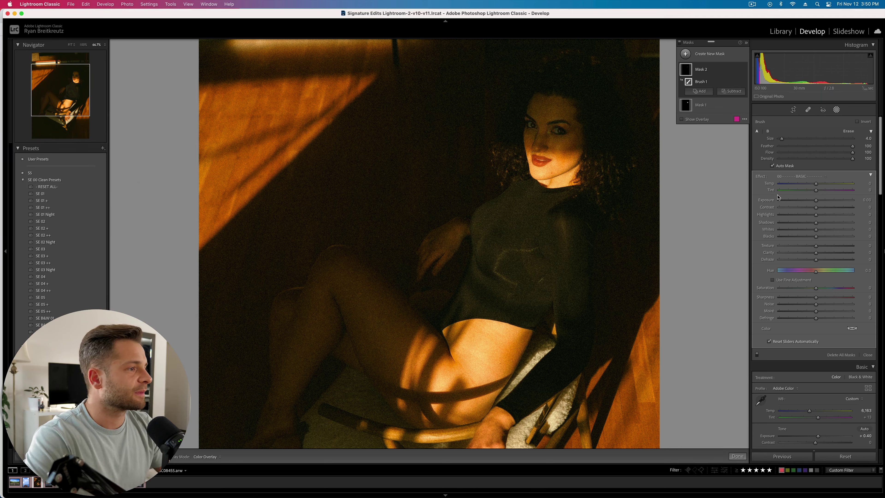
- Warm the eye mask's temp slightly and set its tint to 23, whites to 7 and highlights to 12
drag(821, 213, 843, 220)
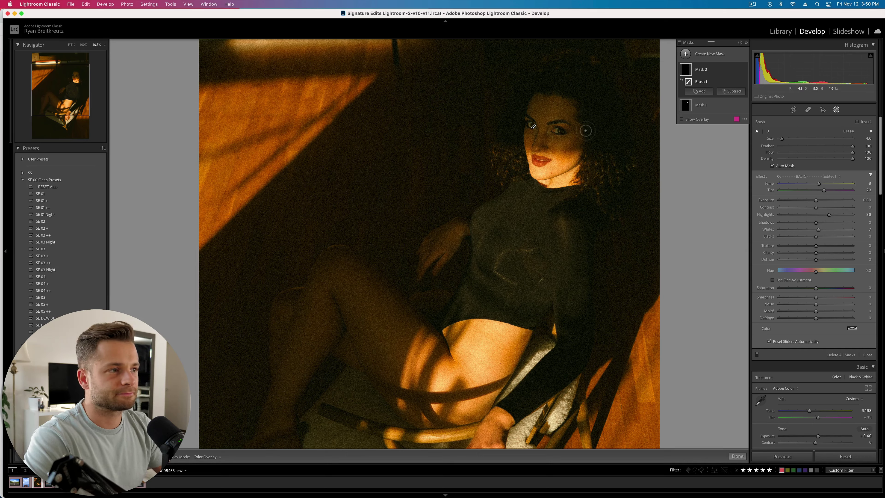
key(shift+w)
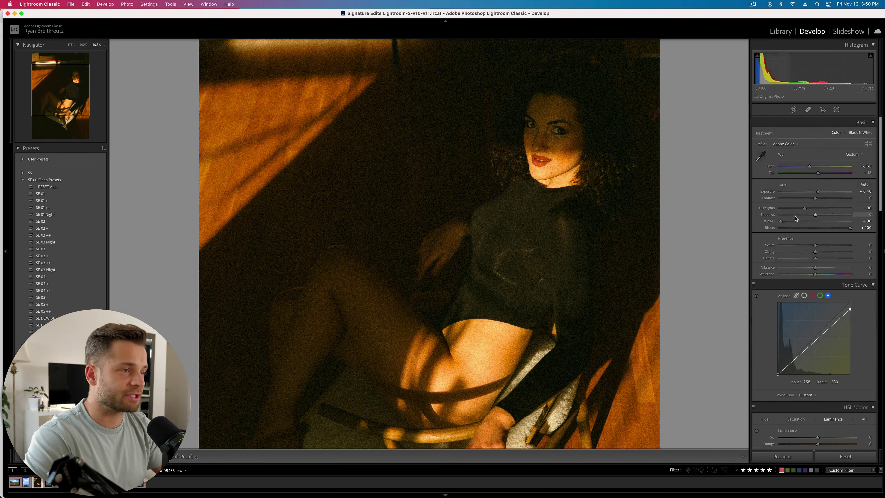
key(super+minus)
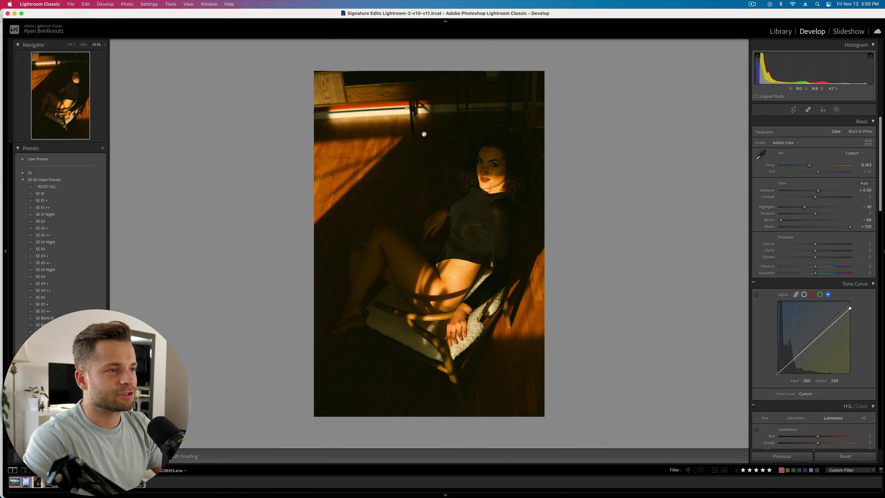
click(836, 110)
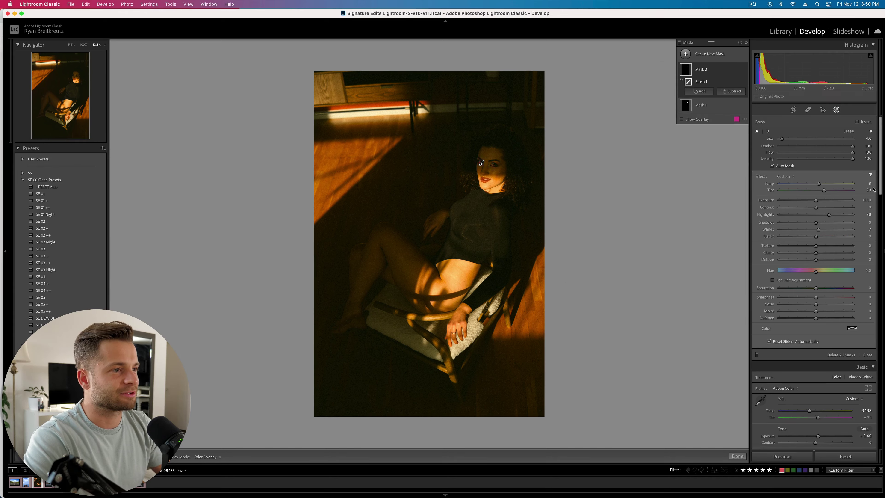
click(820, 215)
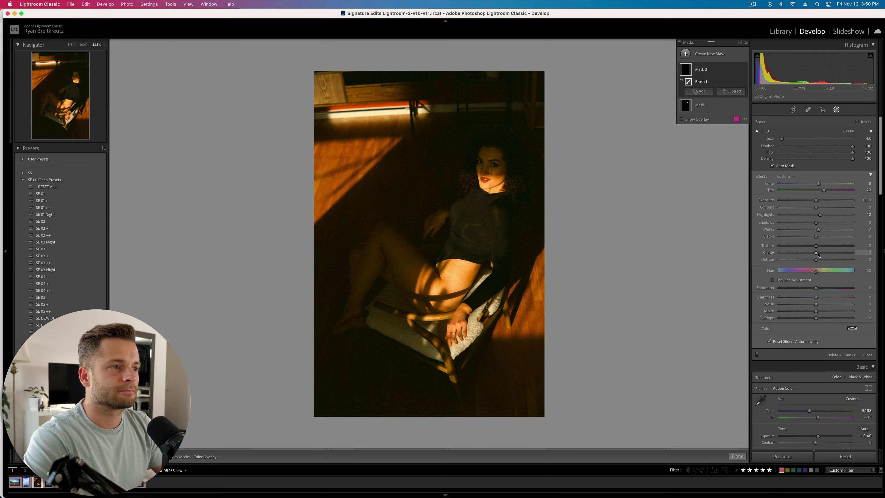
key(k)
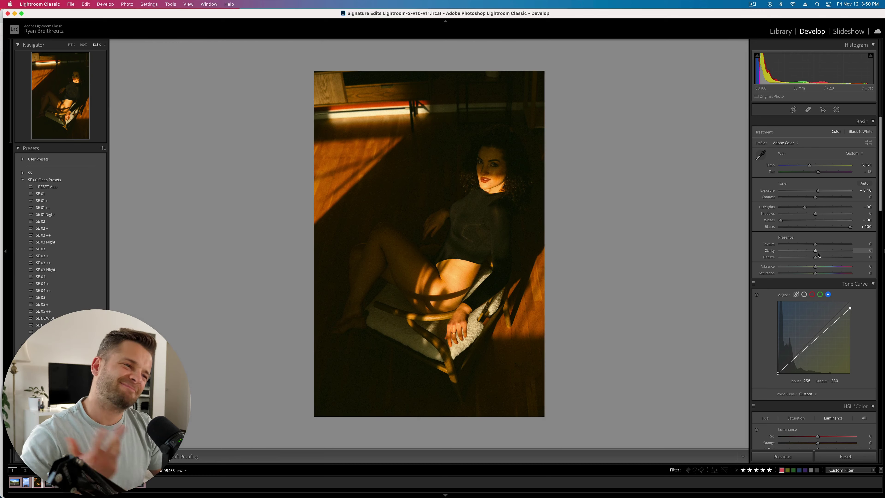
click(837, 110)
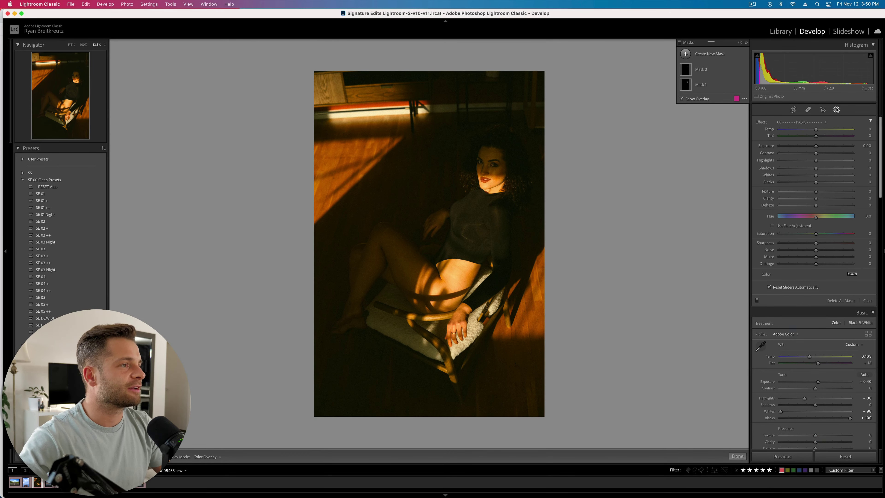
click(837, 110)
click(837, 110)
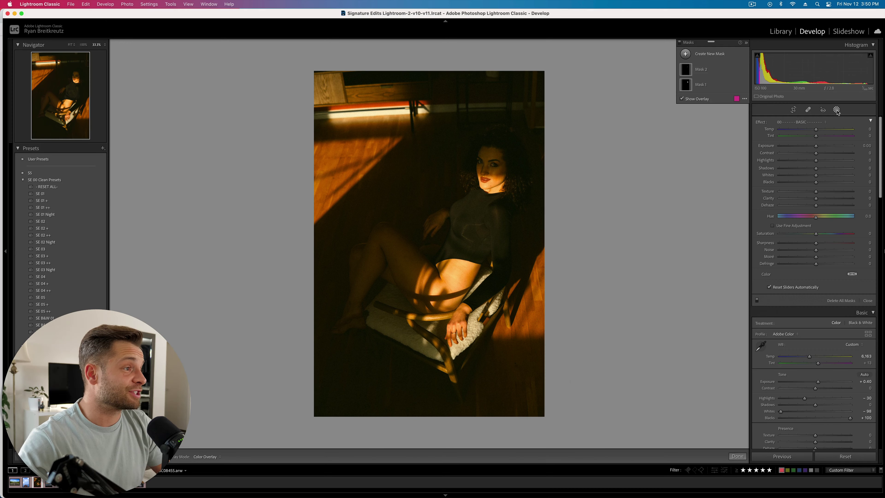
click(867, 301)
- Add a large, nearly circular radial gradient mask over the photo's upper-left area, centred just outside its left edge
click(836, 110)
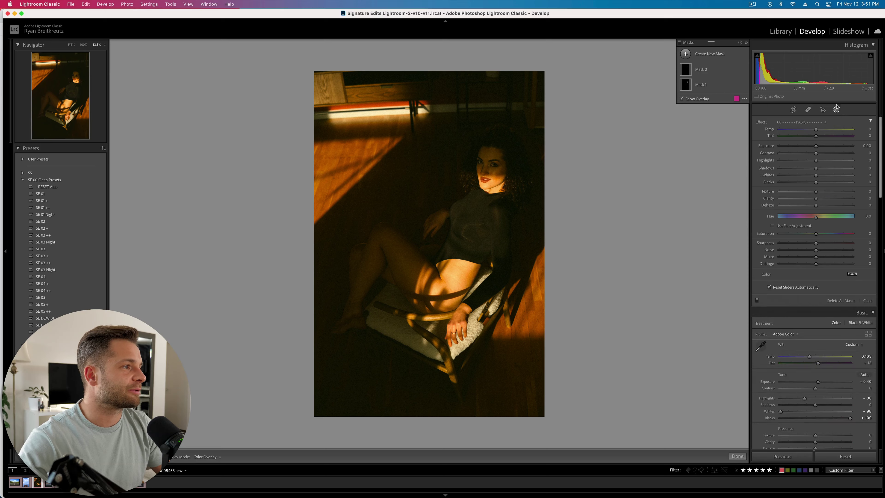
click(707, 54)
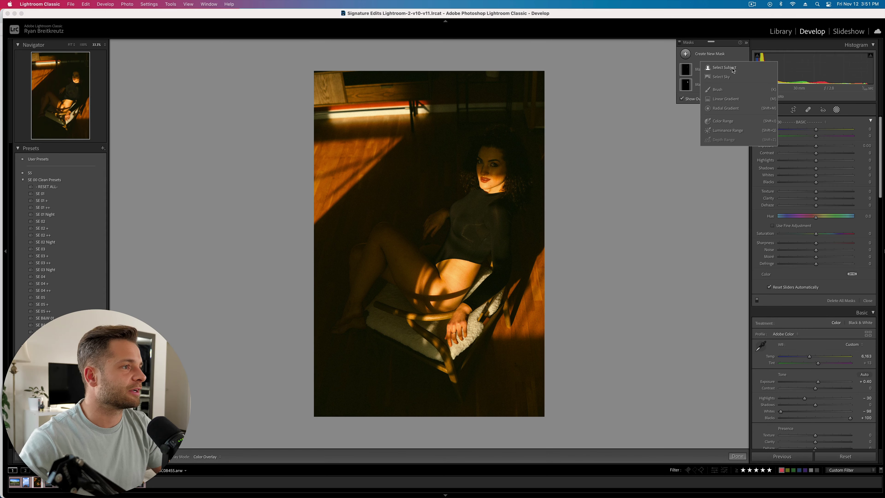
click(726, 108)
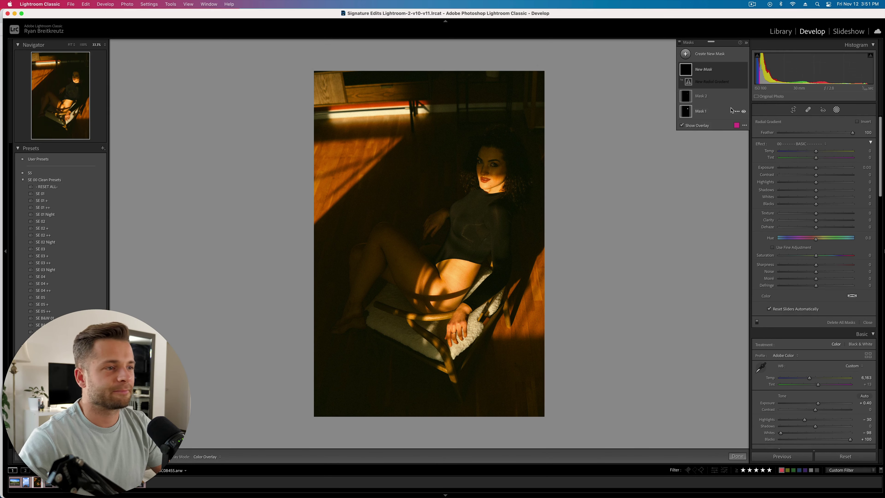
mouse_move(505, 188)
mouse_down()
mouse_move(515, 355)
mouse_move(594, 359)
mouse_up()
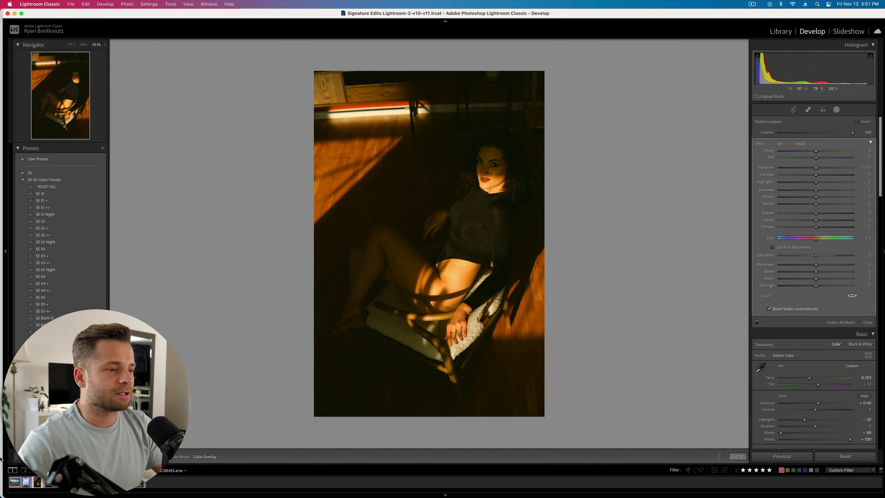
drag(104, 335, 412, 63)
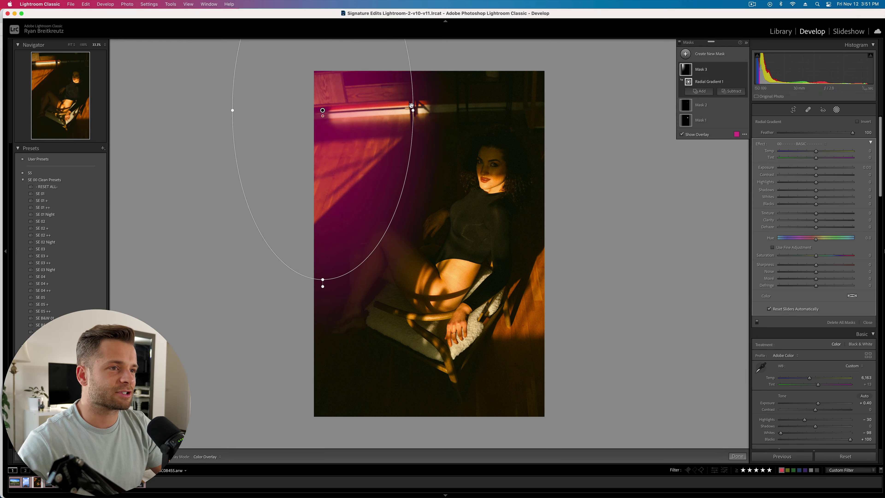
drag(415, 110, 490, 110)
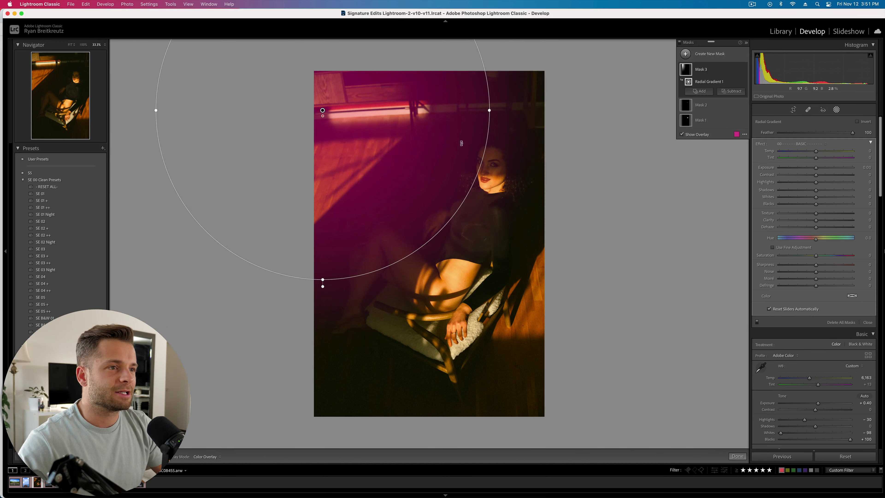
drag(396, 170, 352, 146)
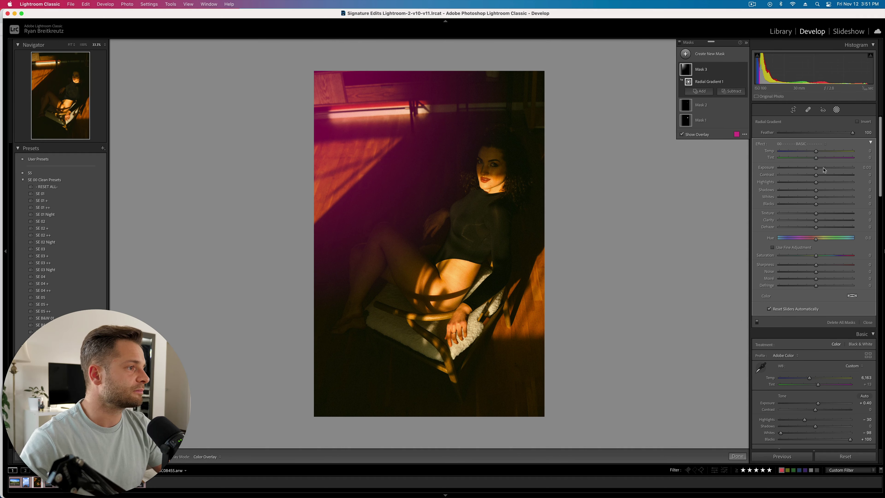
- Set the radial mask to exposure 4.00, very warm temp, contrast −63, highlights −57, shadows 65, whites −18, blacks 52, texture −55, clarity −74, dehaze −49
drag(815, 167, 869, 171)
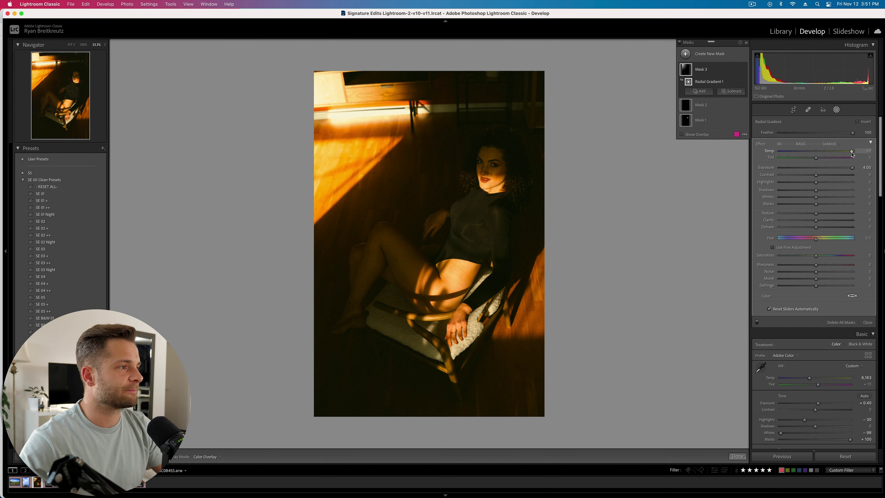
drag(816, 182, 798, 228)
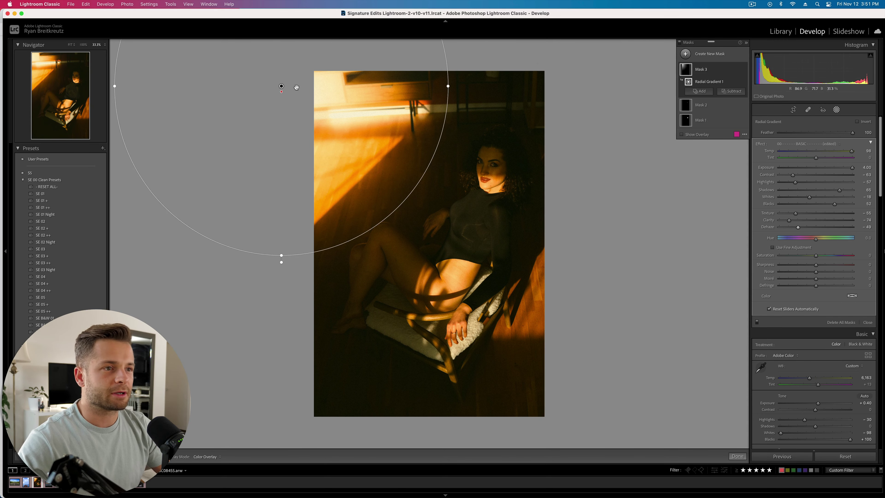
- Shift the radial gradient down and outward, and set its contrast and highlights to −100, temp to 50 and exposure to 2.45
drag(297, 88, 275, 115)
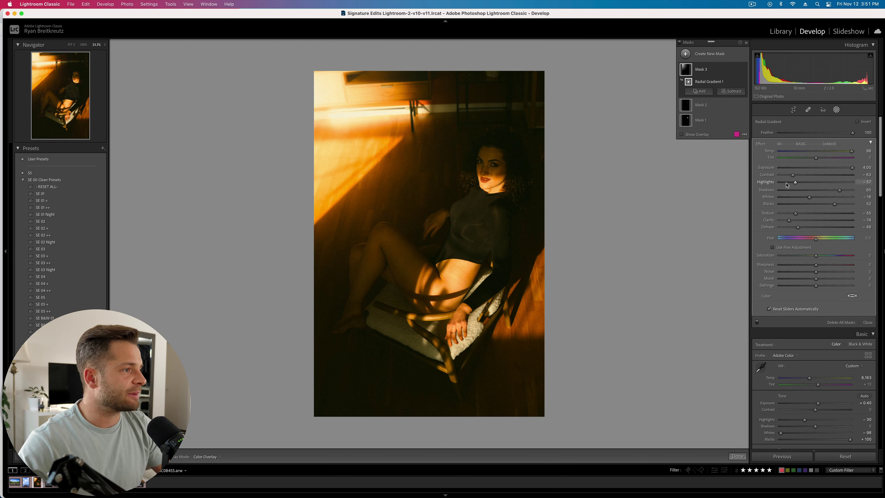
drag(786, 185, 759, 177)
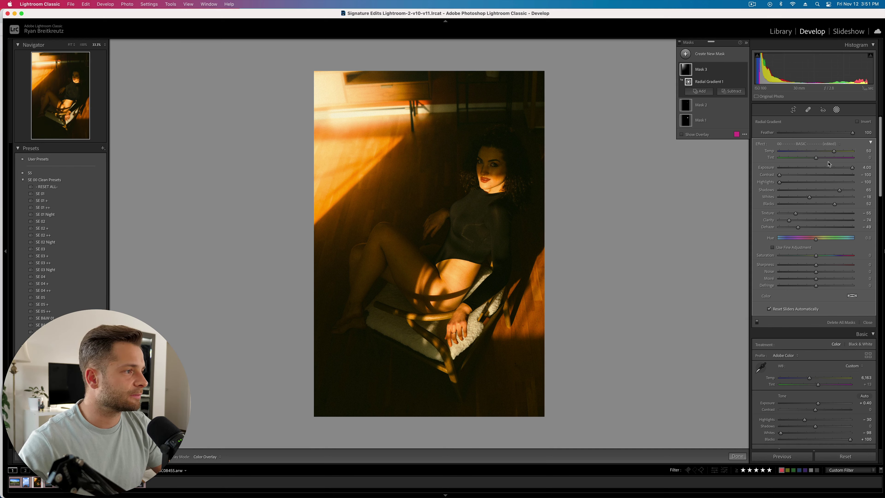
click(839, 168)
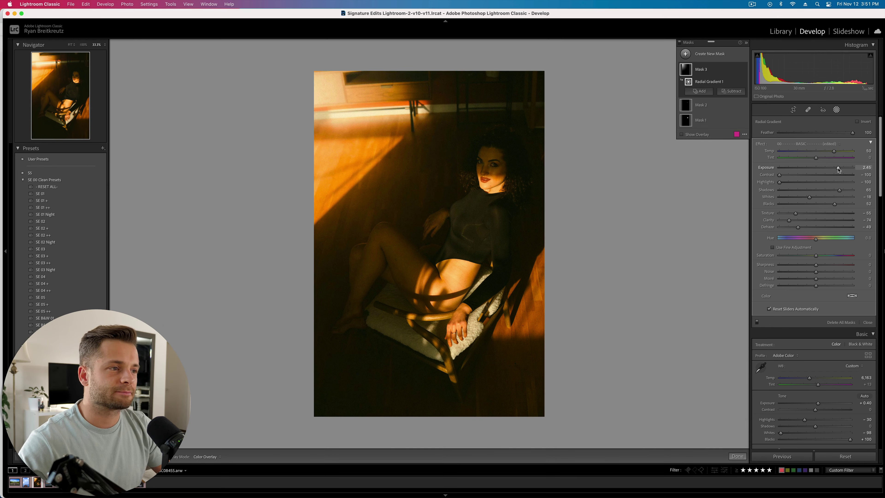
- Delete the radial gradient from Mask 3 to compare the photo without it, undo the deletion and leave masking
key(BackSpace)
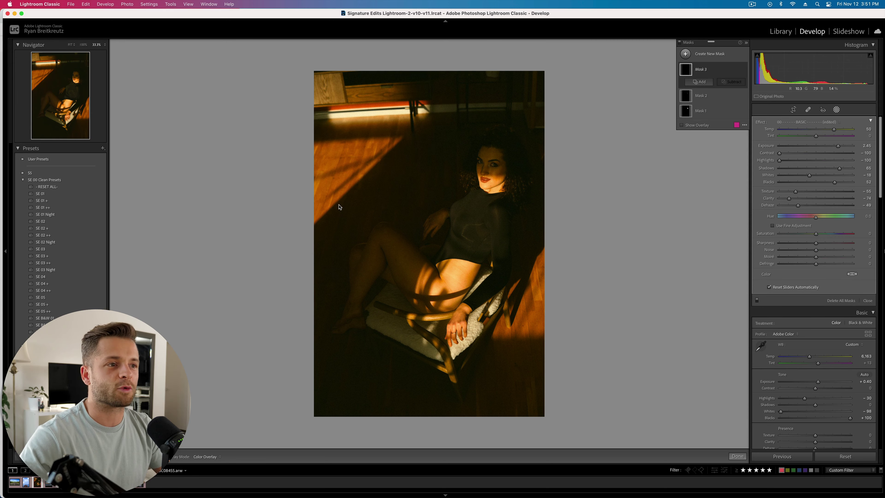
key(super+z)
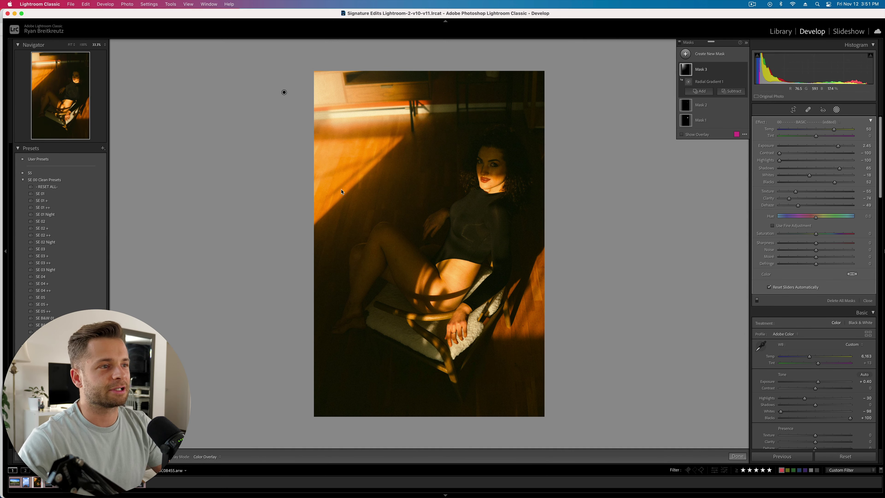
key(shift+w)
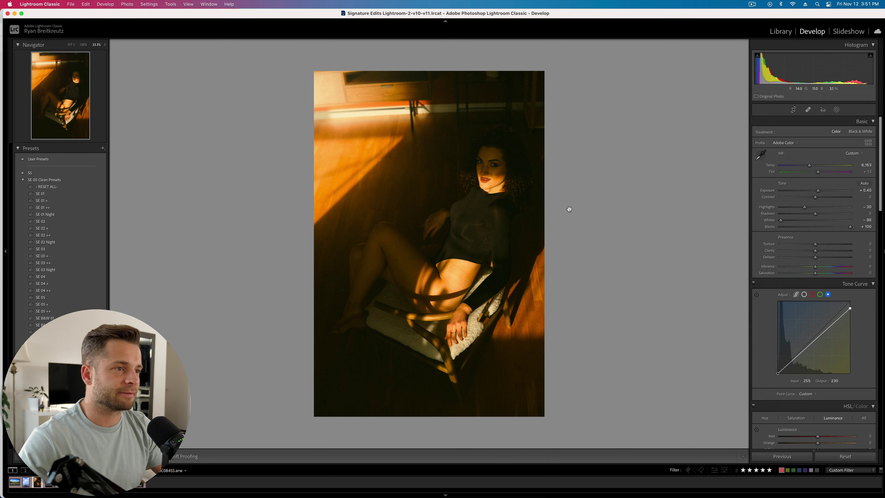
- Add a tall elliptical radial gradient mask, tilted and moved to cover the seated woman and chair, and hide the overlay
click(837, 110)
click(710, 54)
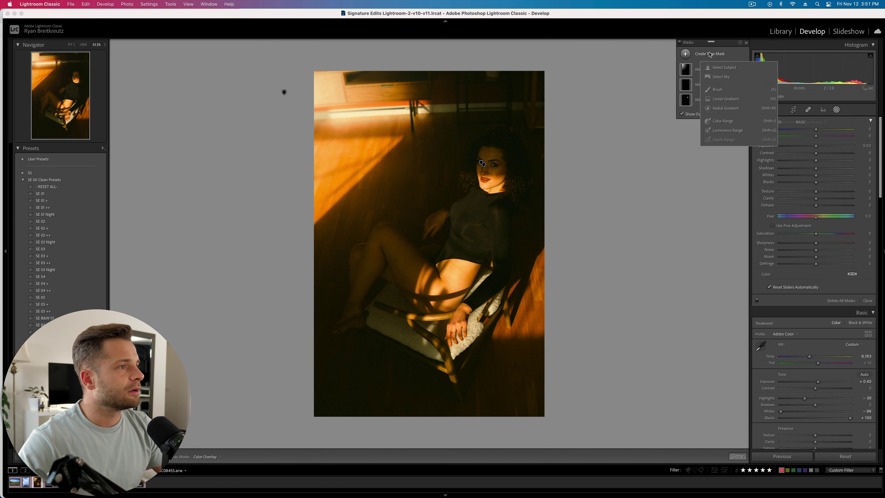
click(732, 109)
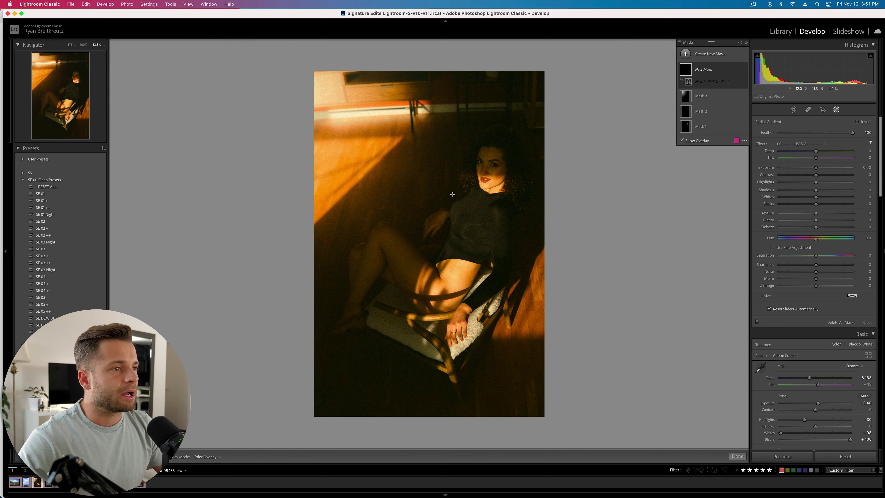
drag(428, 202, 543, 240)
drag(505, 281, 525, 423)
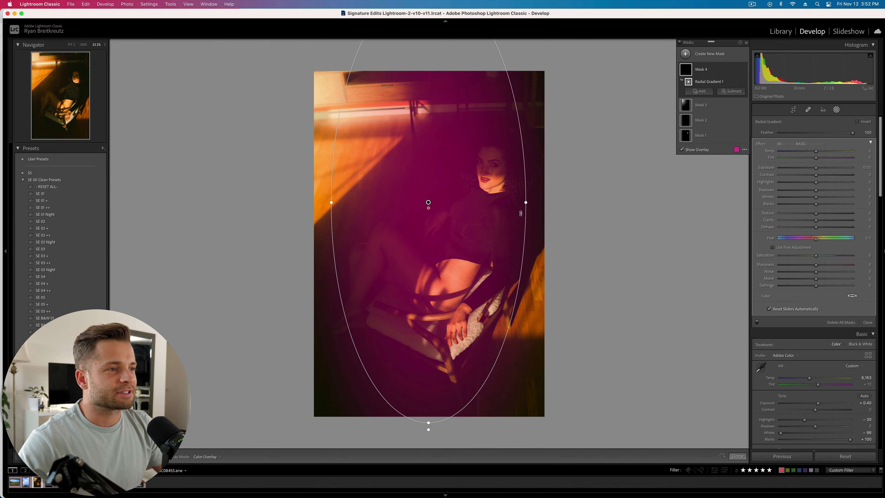
drag(530, 175, 527, 239)
drag(453, 192, 485, 213)
key(o)
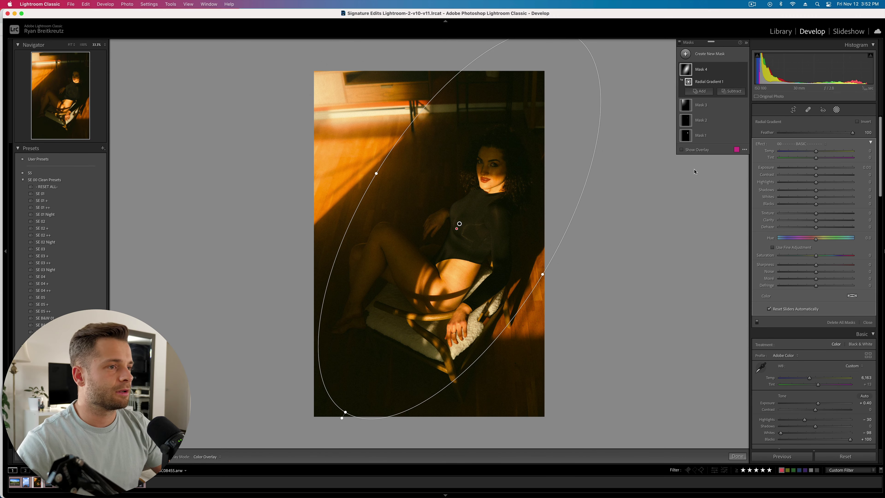
- Set the new radial mask's contrast to −100, whites to −44 and highlights to −13
click(800, 176)
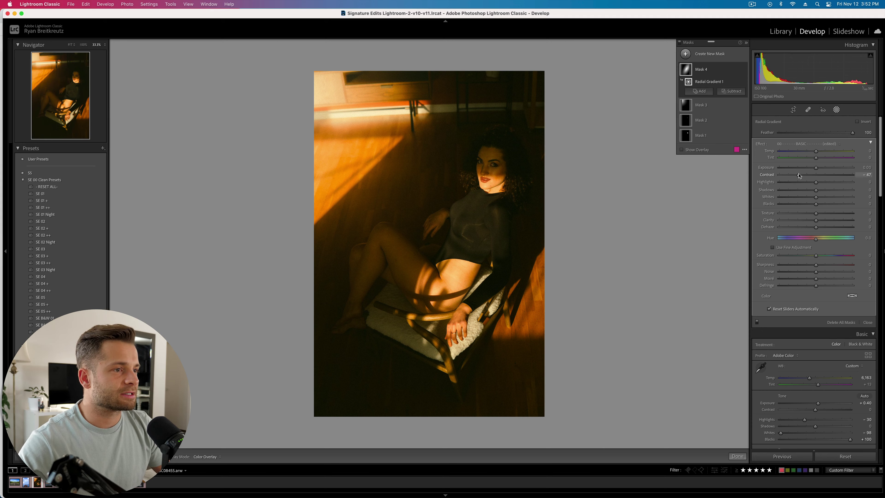
drag(766, 176, 761, 177)
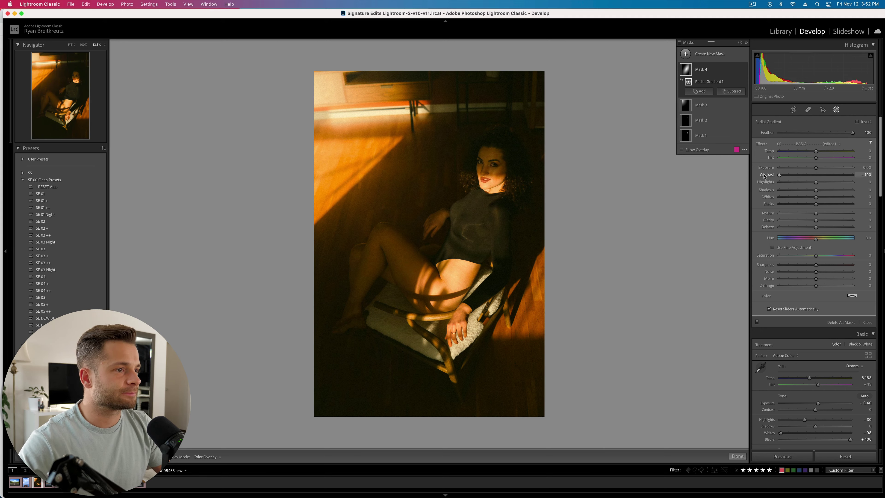
click(805, 197)
mouse_move(805, 198)
mouse_down()
mouse_move(790, 197)
mouse_move(800, 197)
mouse_up()
click(807, 182)
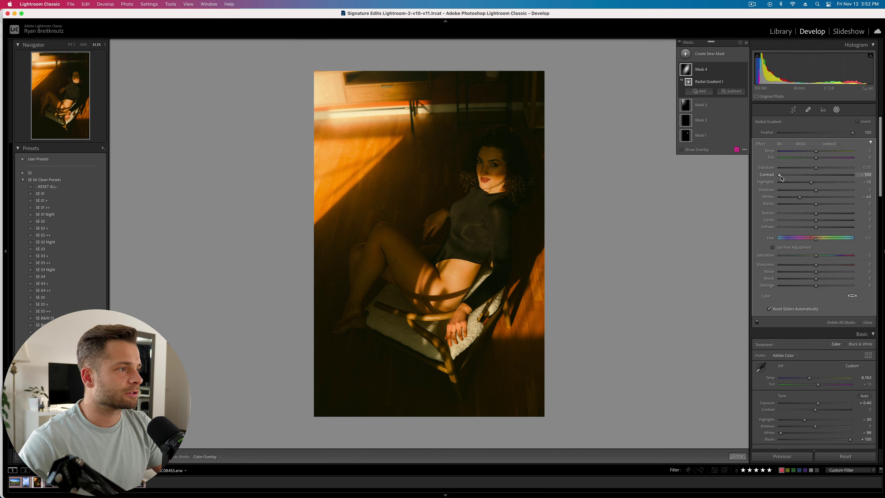
- Lower the photo's overall exposure to −0.03, leave masking and compare the edit with the original photo
key(minus)
key(minus)
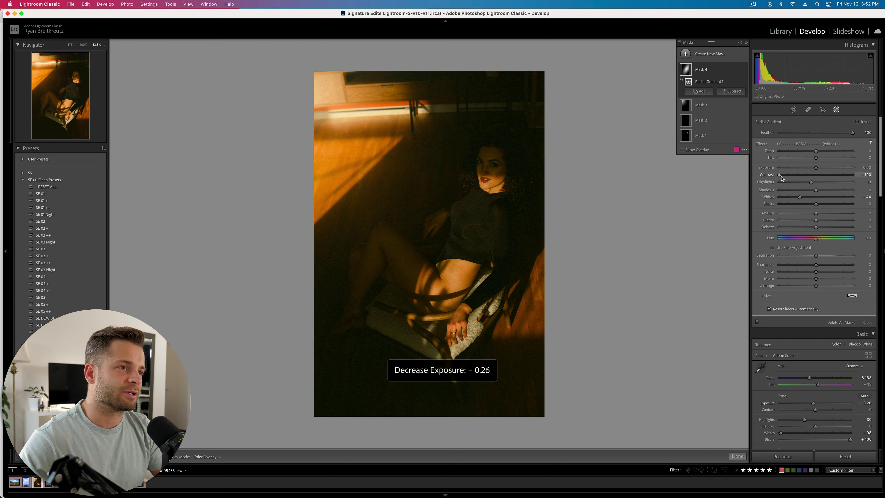
key(equal)
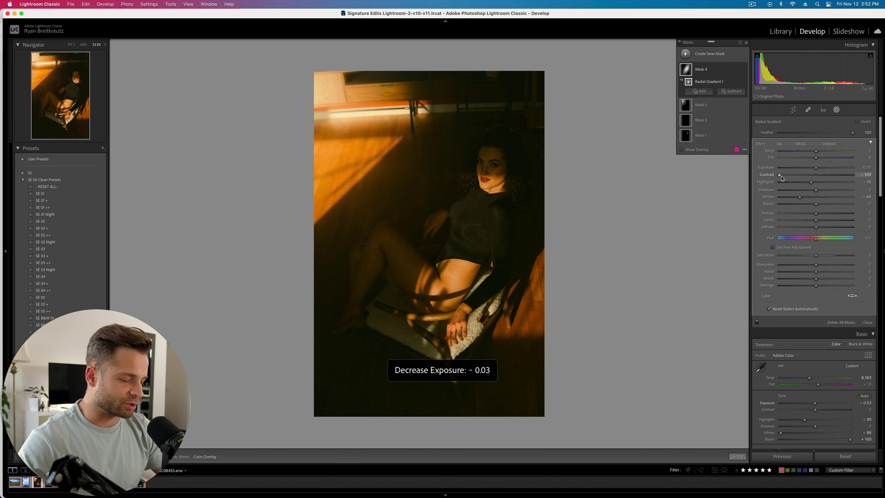
key(shift+w)
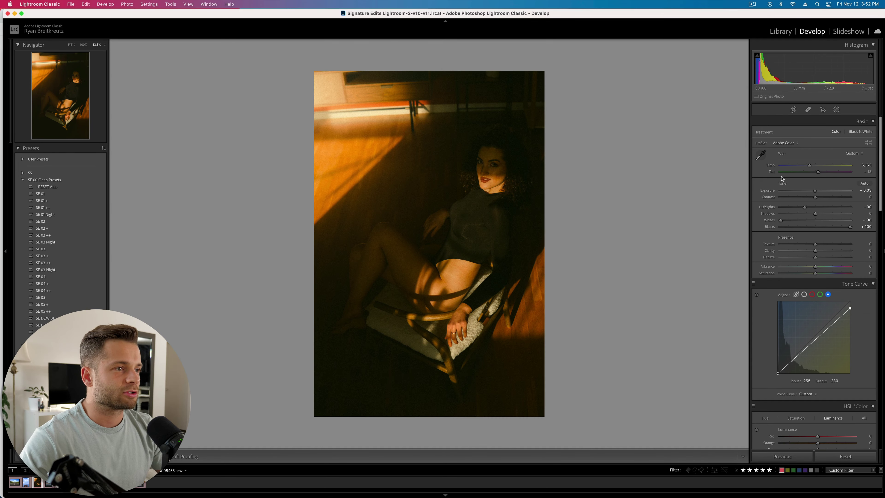
key(backslash)
key(backslash)
key(backslash)
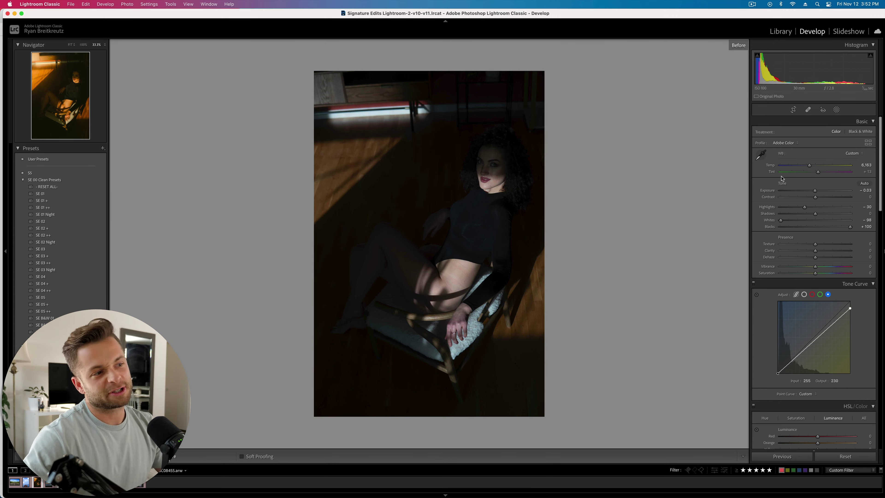
key(backslash)
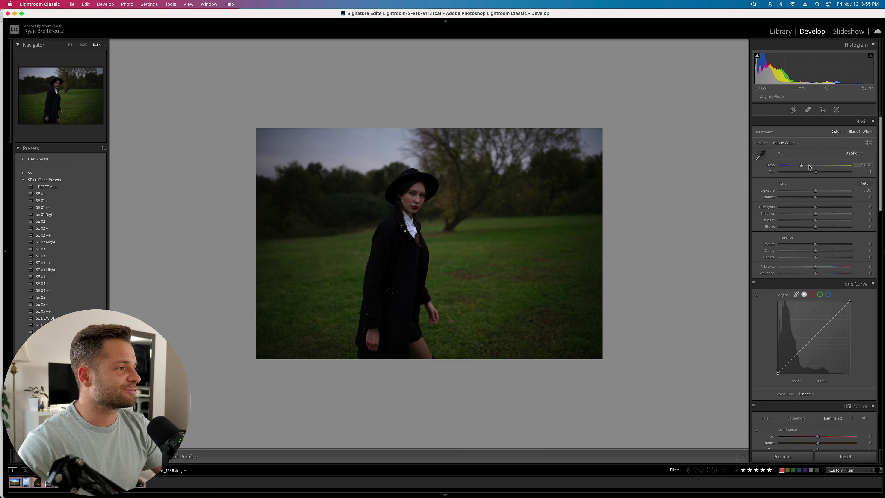
- Warm the white balance of the photo of the woman in the field to a temp of 7,479
drag(810, 165, 840, 171)
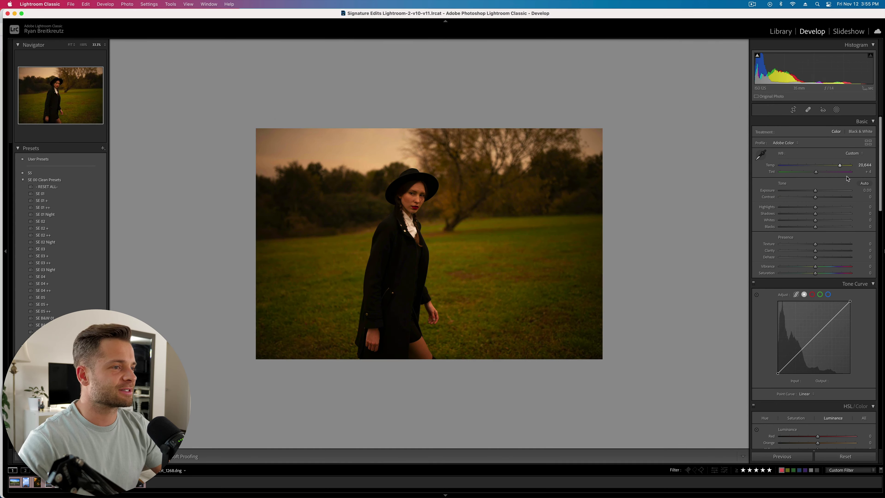
click(821, 166)
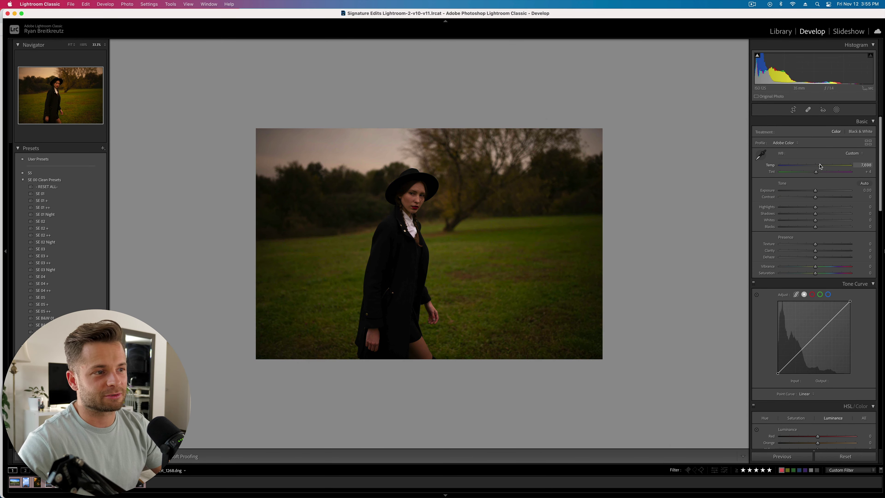
drag(820, 166, 818, 167)
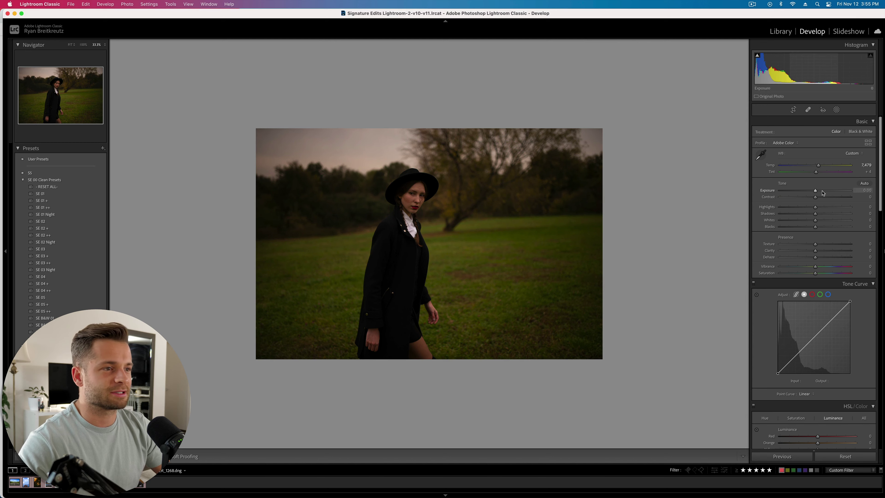
- Add a tall elliptical radial gradient mask over the woman in black, tilted and centred on her coat
click(837, 110)
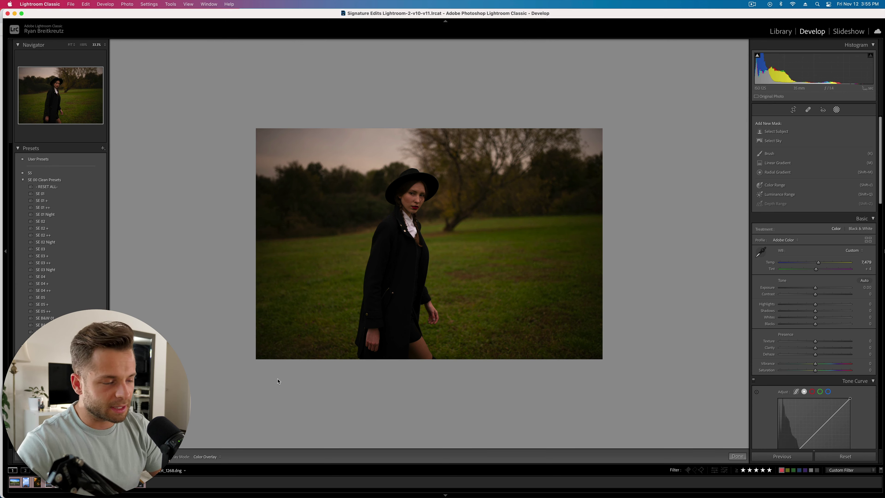
key(shift+m)
drag(388, 211, 472, 391)
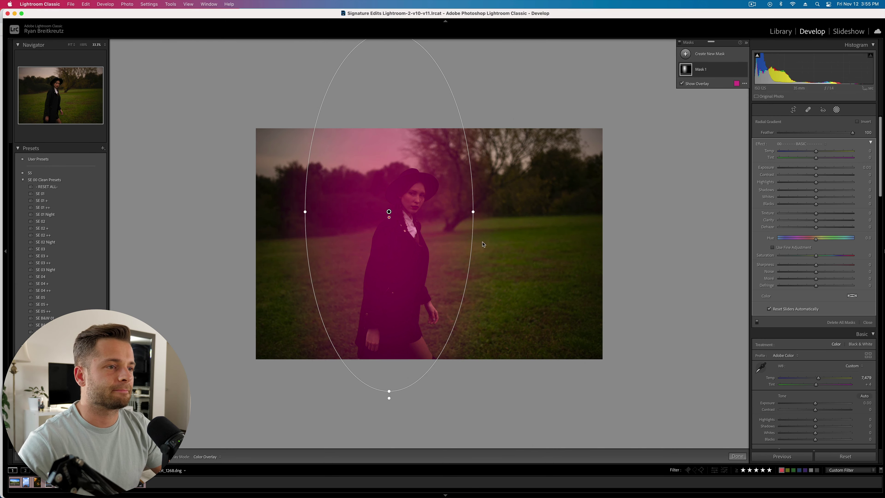
drag(476, 222, 473, 259)
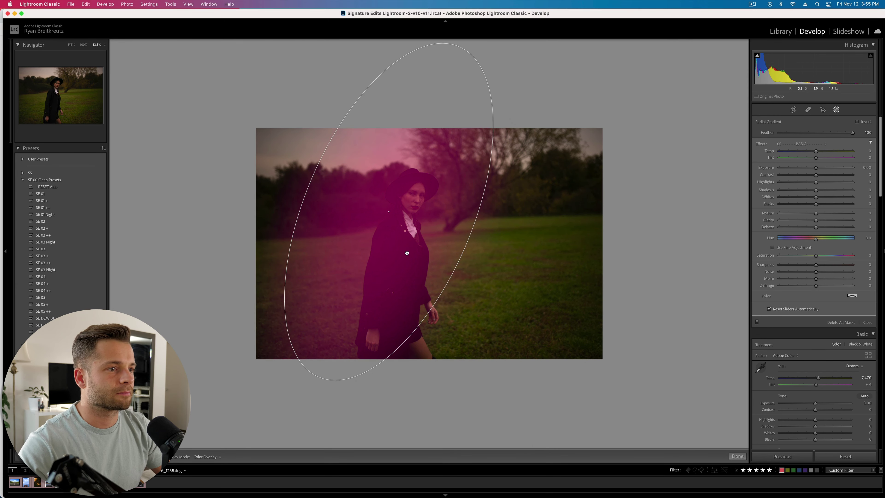
drag(406, 248, 414, 282)
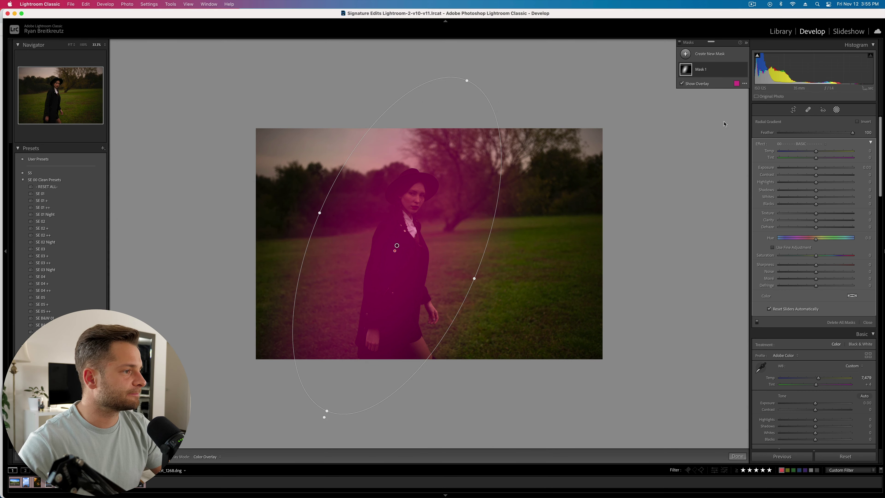
- Intersect the radial mask with a Select Subject mask and hide the overlay
click(736, 69)
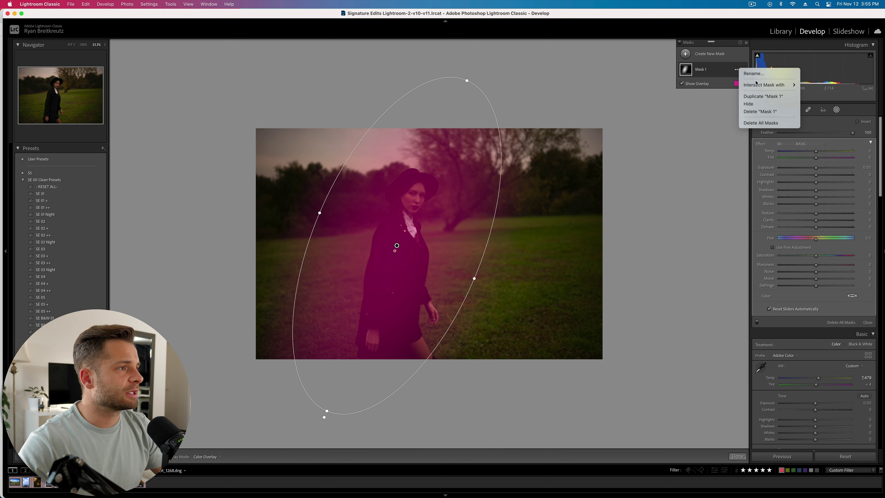
mouse_move(757, 85)
click(812, 85)
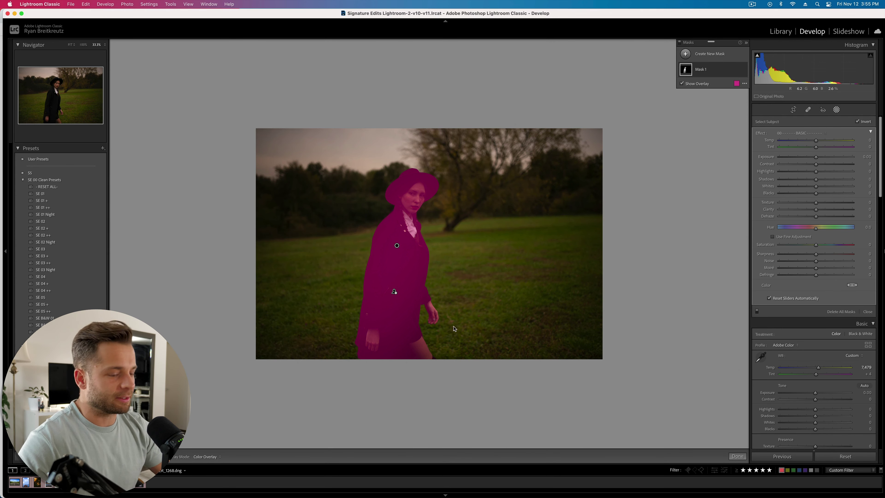
key(o)
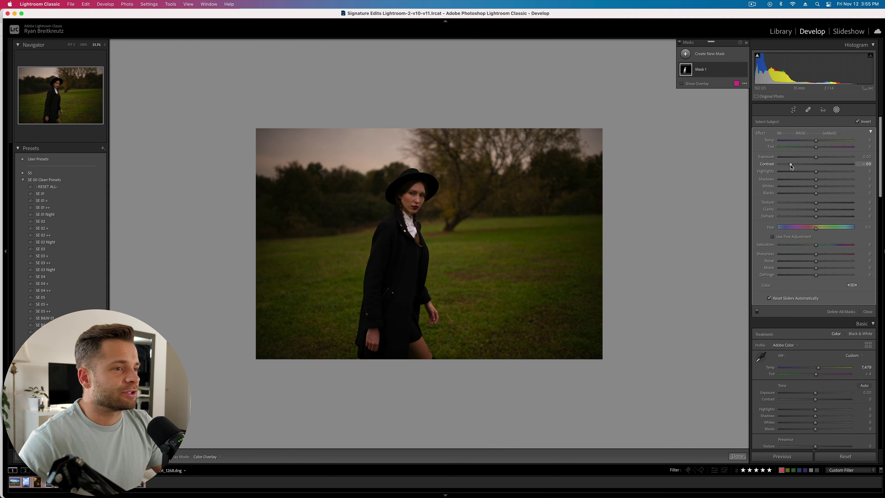
- Set the subject mask's exposure to 0.65, contrast −100, highlights −60, shadows 60, whites −43, blacks 7, texture −35 and clarity 34
drag(790, 164, 741, 168)
drag(815, 171, 818, 193)
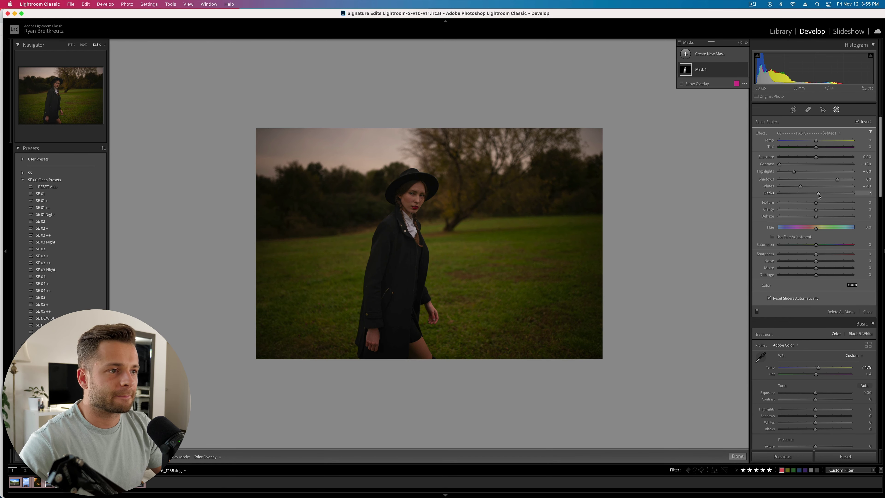
drag(815, 157, 823, 157)
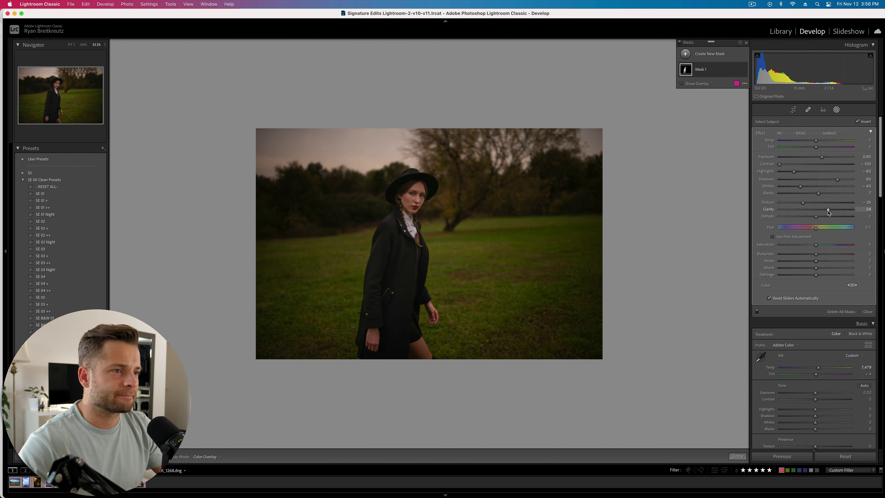
- Delete the mask's subject component, undo back past the deletion and clarity change, and redo the adjustments
key(Delete)
key(super+z)
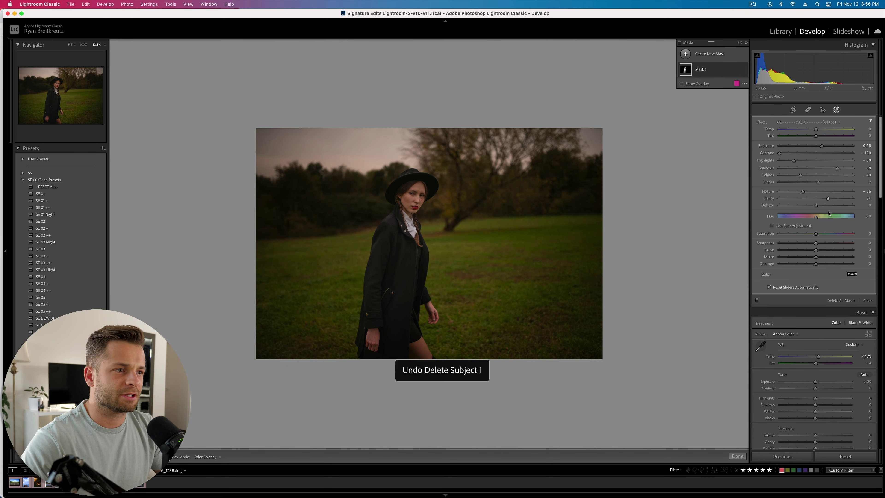
key(super+z)
key(super+z)
key(super+z)
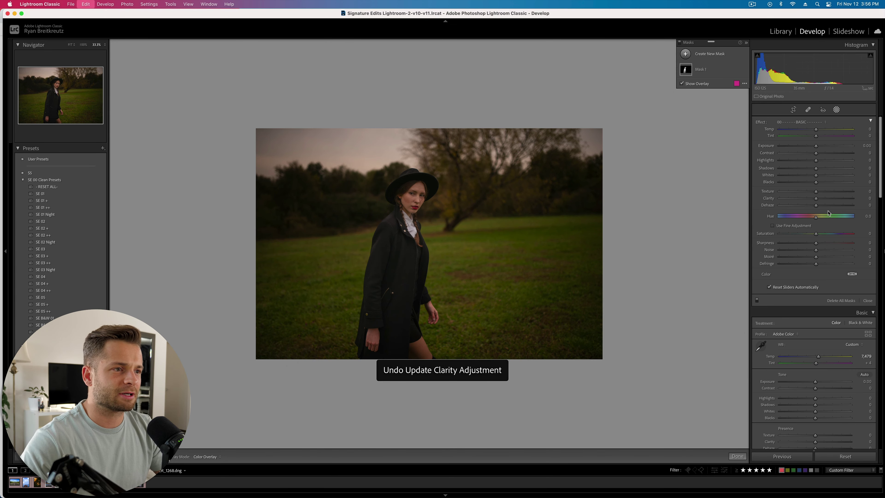
key(super+shift+z)
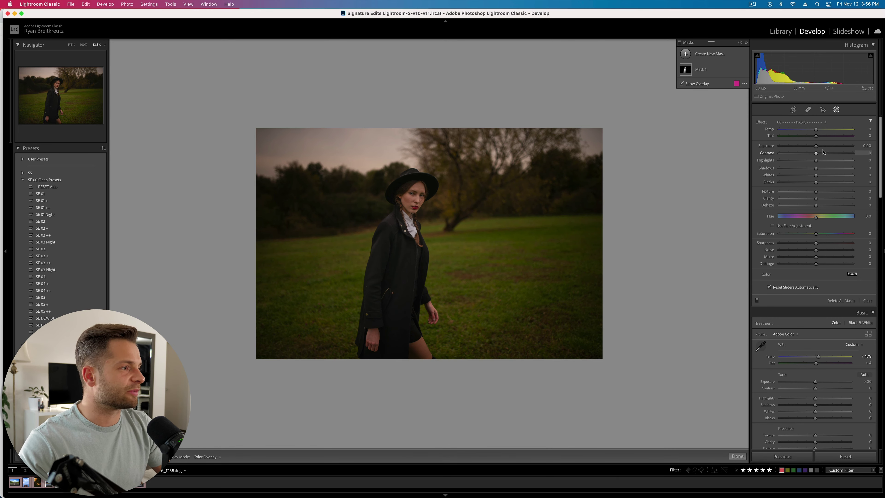
- Cool the subject mask to a temp of −41 and leave masking
click(686, 69)
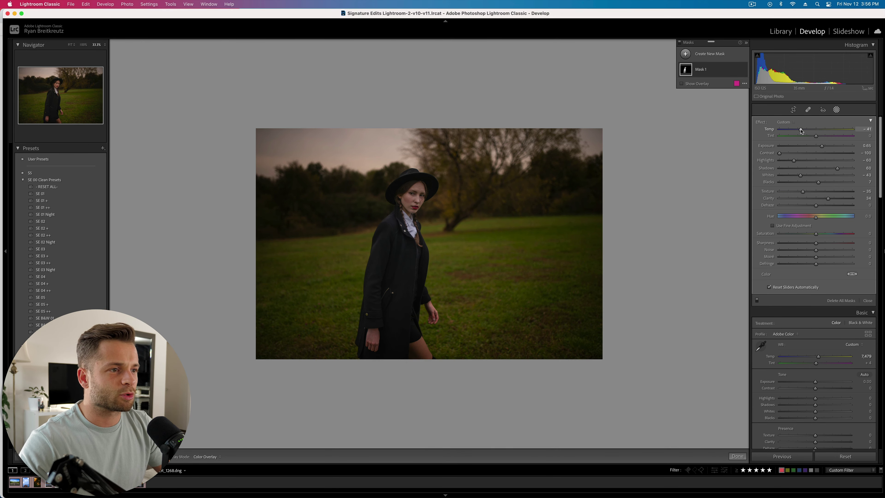
key(shift+w)
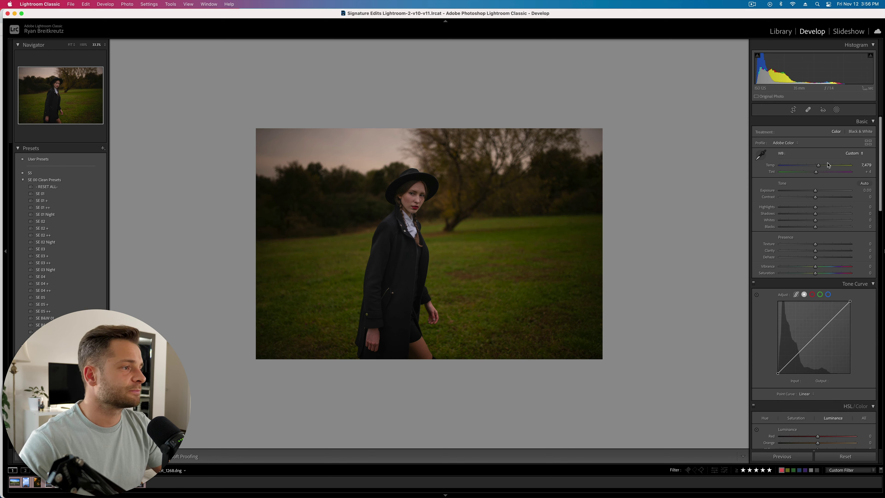
- Warm the whole photo to a temp of 8,835 and raise its overall exposure to +0.23
drag(825, 168, 826, 168)
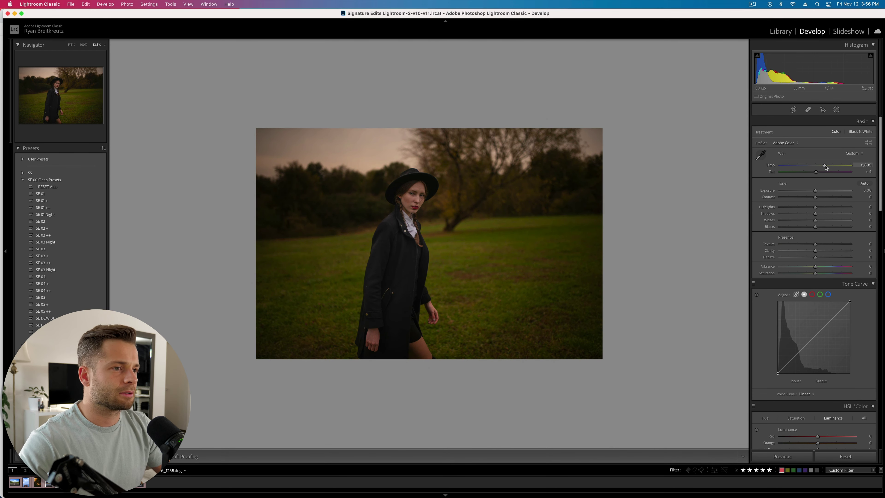
key(equal)
key(minus)
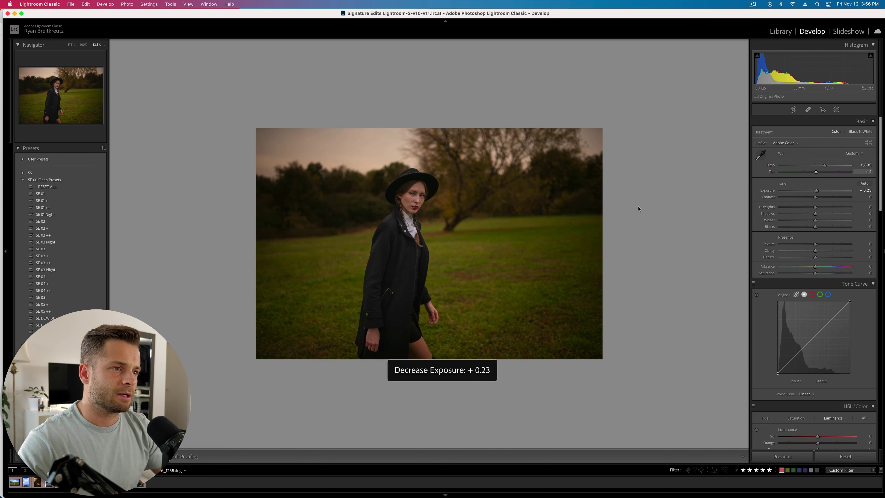
- Shape the tone curve into an S-curve with lifted highlights and a shadow point at input 76, output 63
drag(813, 338, 830, 319)
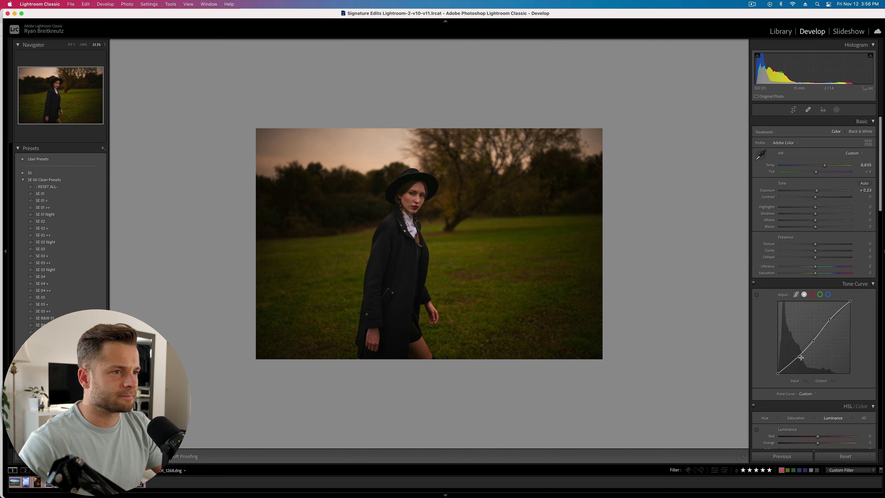
drag(801, 360, 800, 358)
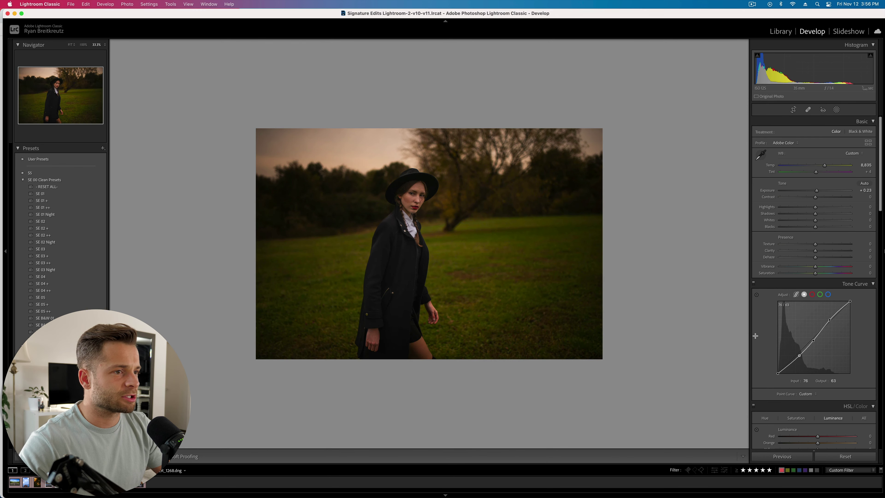
- Set the saturation of yellow, green, aqua, blue, purple and magenta to −100, and red to −10
scroll(836, 210, down, 10)
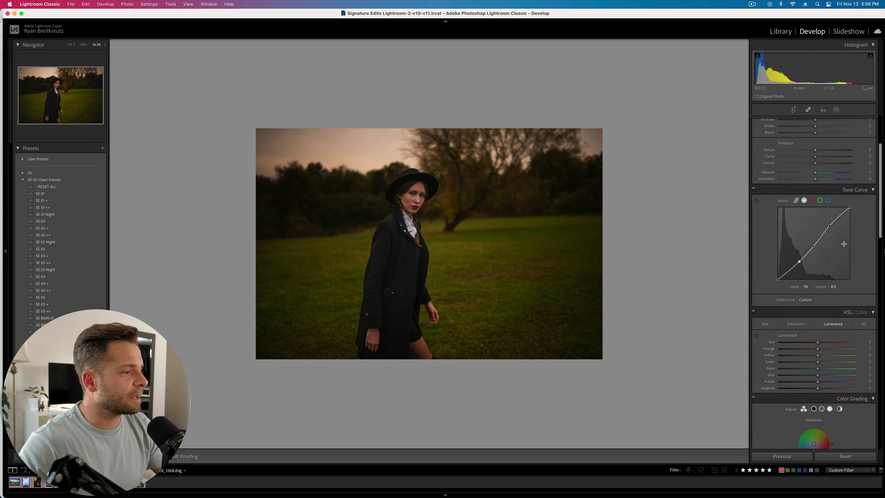
click(796, 266)
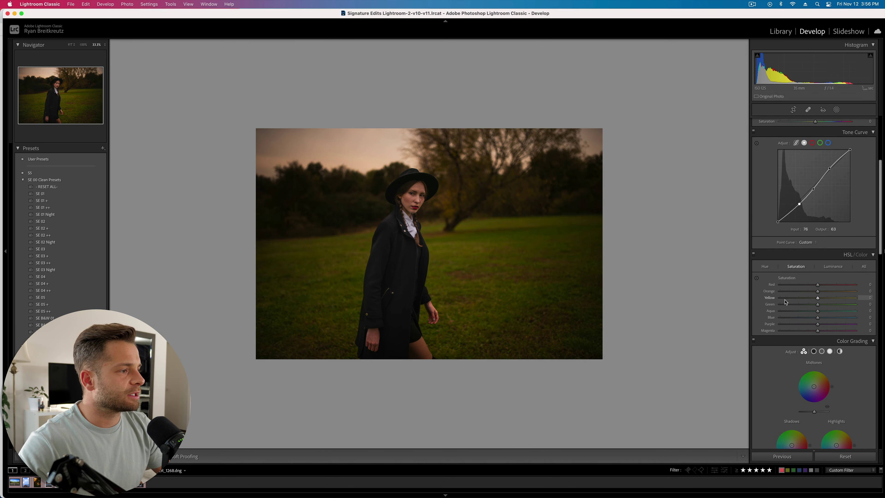
drag(818, 297, 784, 297)
click(798, 298)
click(798, 305)
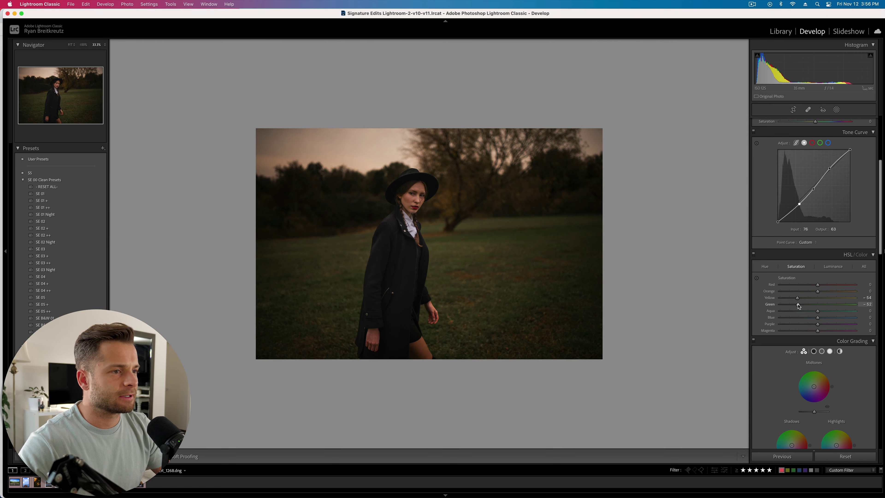
click(806, 298)
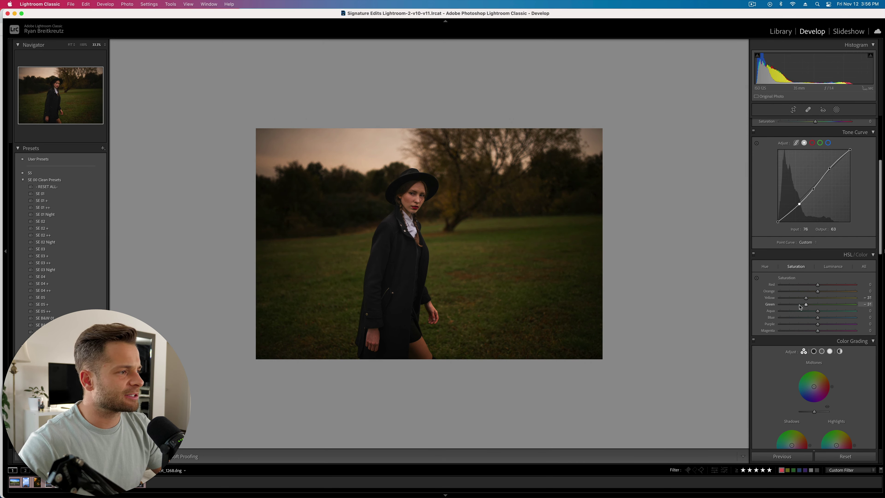
mouse_move(806, 304)
mouse_down()
mouse_move(779, 297)
mouse_move(806, 310)
mouse_up()
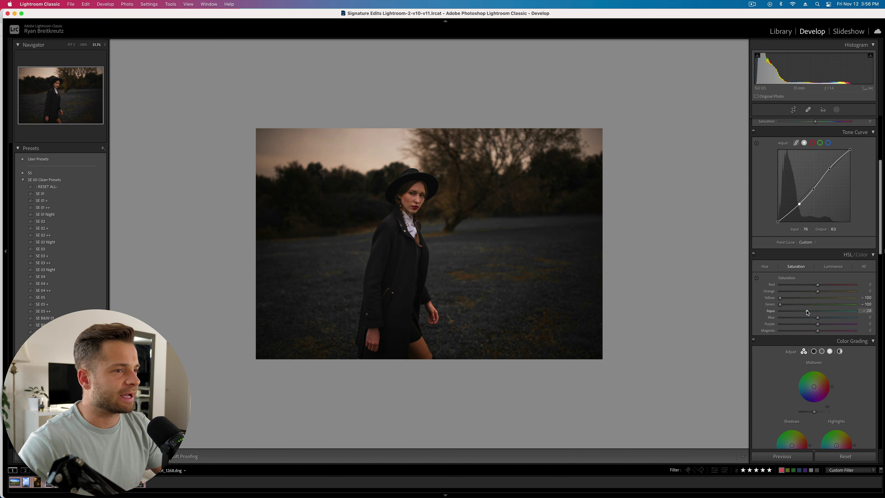
click(779, 317)
click(779, 324)
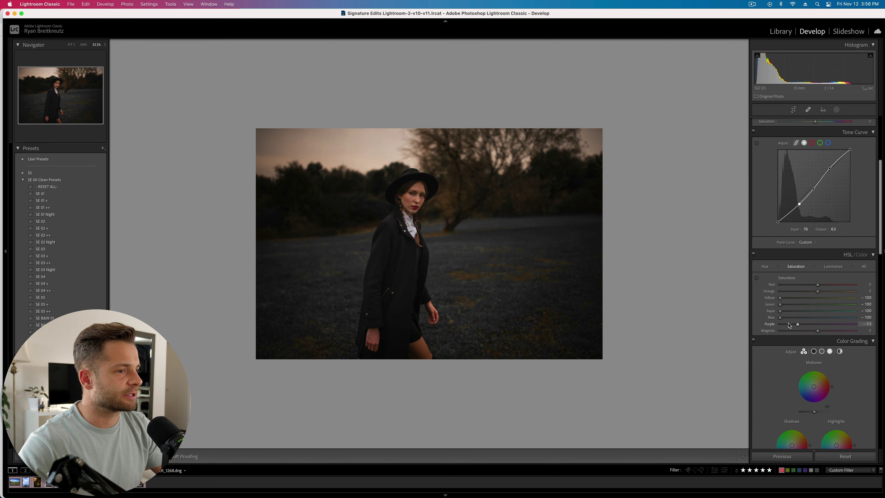
click(779, 330)
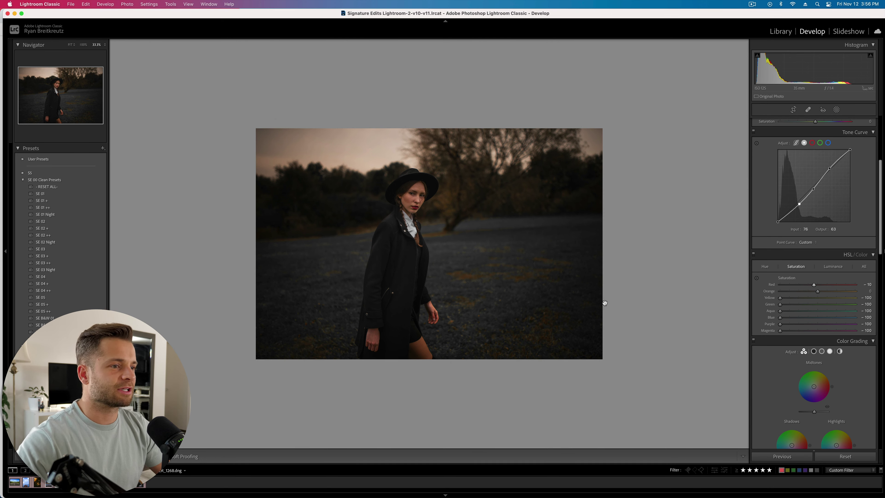
- Raise the luminance of yellow, green, aqua, blue, purple and magenta to +100
click(834, 267)
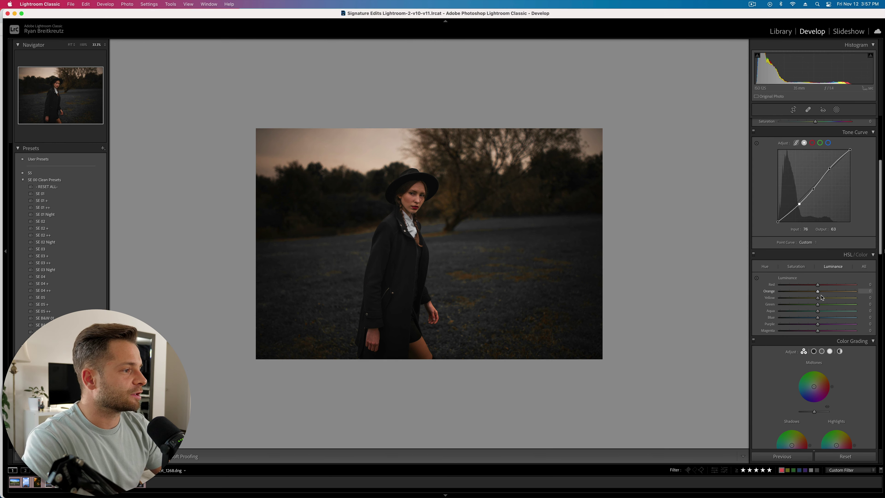
click(856, 304)
click(815, 311)
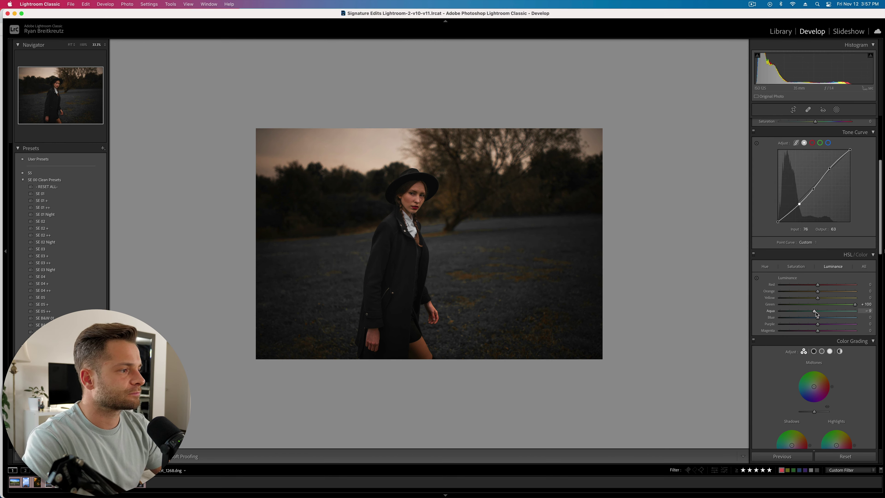
click(856, 324)
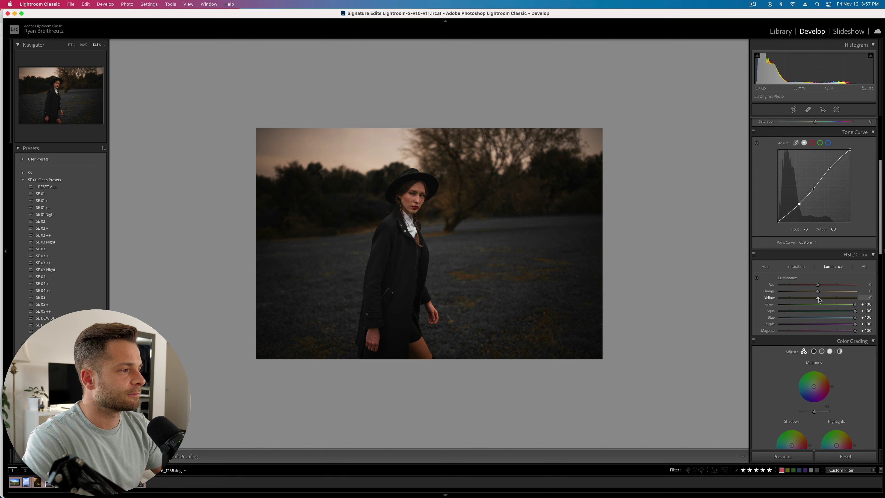
drag(818, 297, 883, 303)
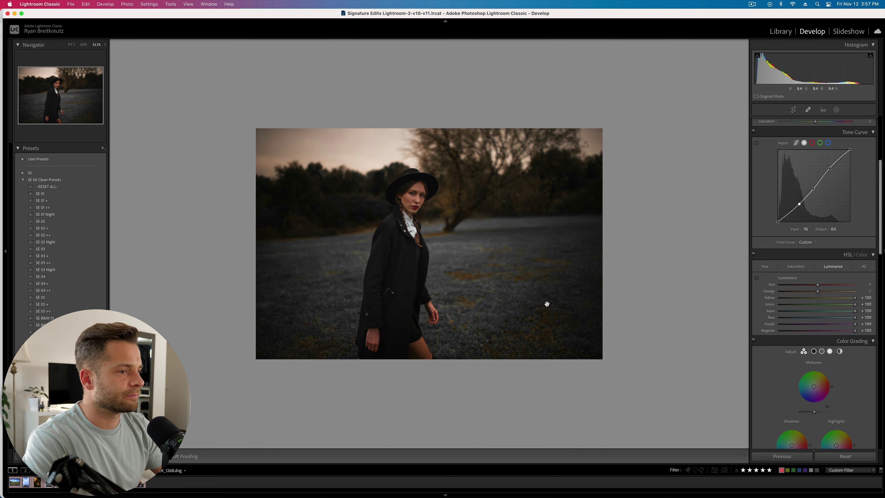
- Set the hue of aqua to −66, blue −35, purple −76 and magenta −71, and shift yellow and green toward warmer tones
click(765, 266)
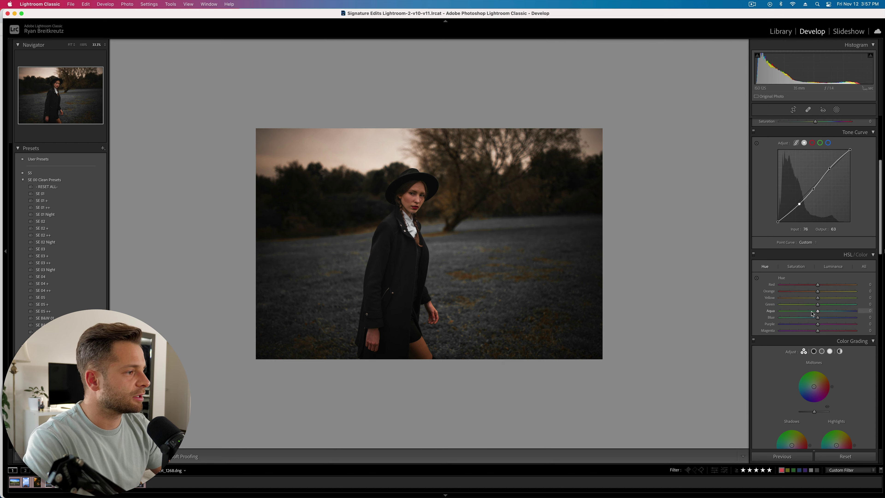
drag(818, 317, 790, 330)
click(791, 330)
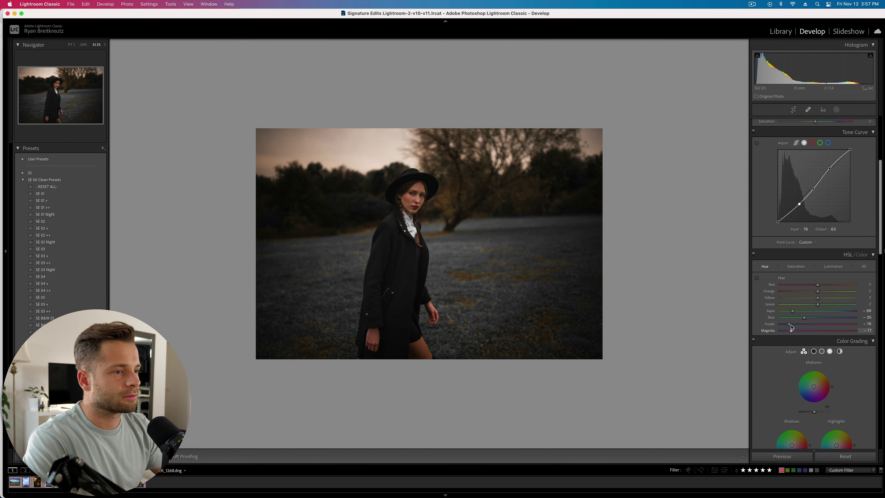
click(786, 298)
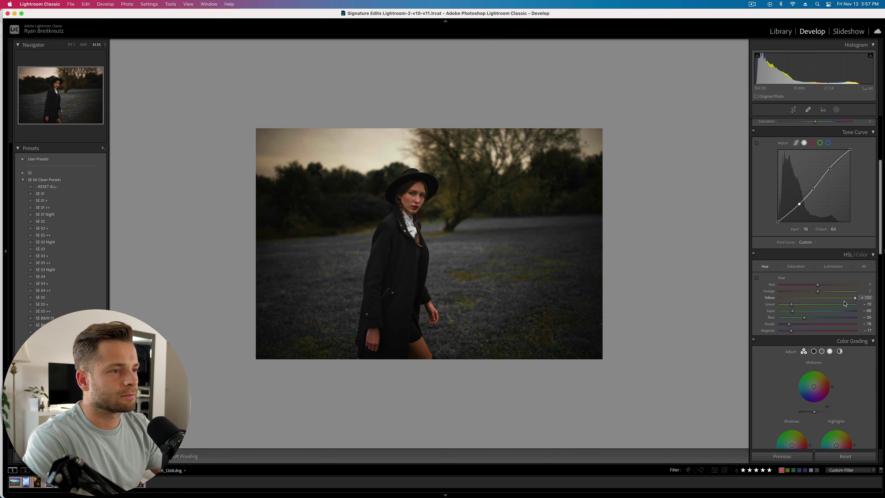
click(780, 298)
mouse_move(791, 304)
mouse_down()
mouse_move(780, 304)
mouse_move(819, 300)
mouse_move(805, 300)
mouse_up()
- Set the yellow saturation to −48
click(796, 266)
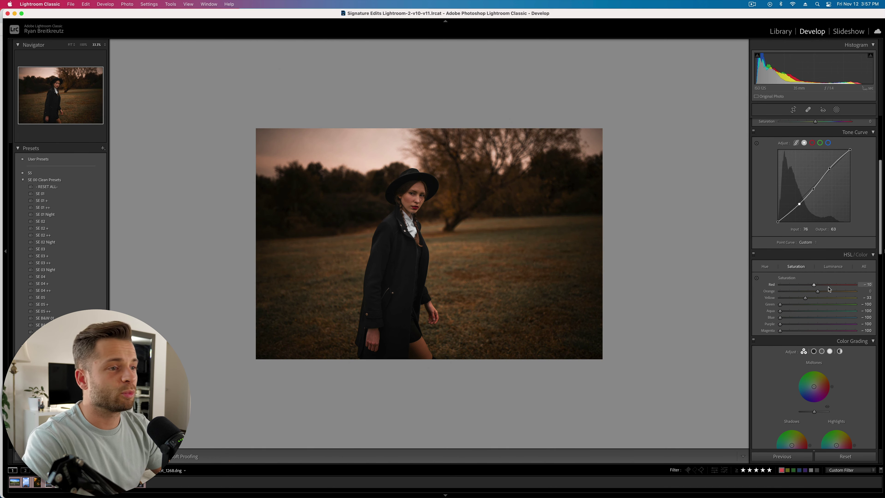
drag(805, 297, 800, 301)
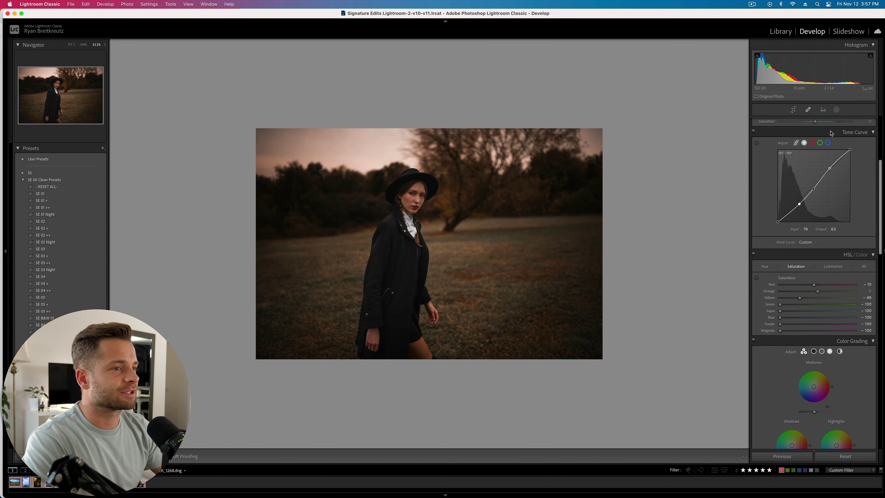
- Reopen masking and select Mask 1
click(836, 110)
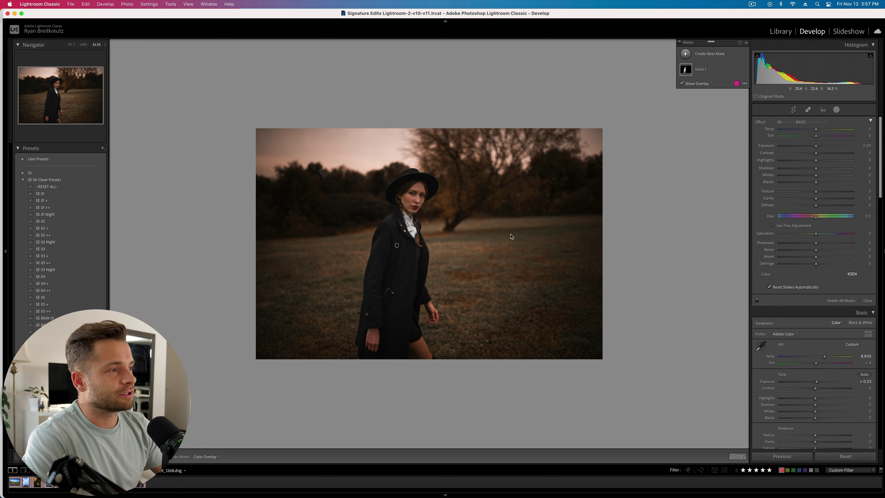
click(733, 67)
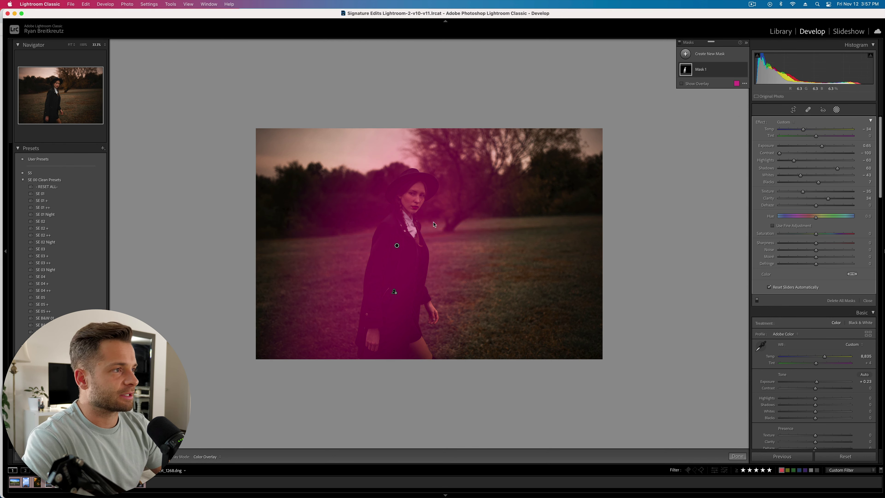
- Duplicate Mask 1 and delete the copy
click(736, 69)
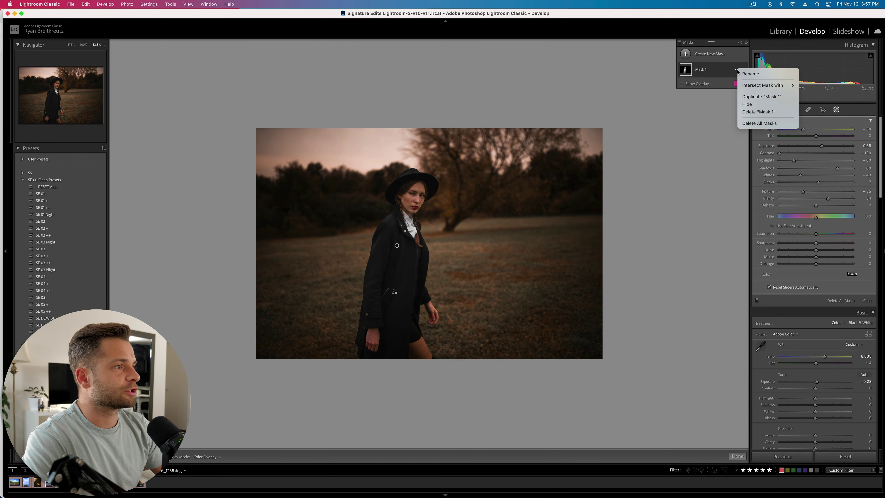
click(761, 97)
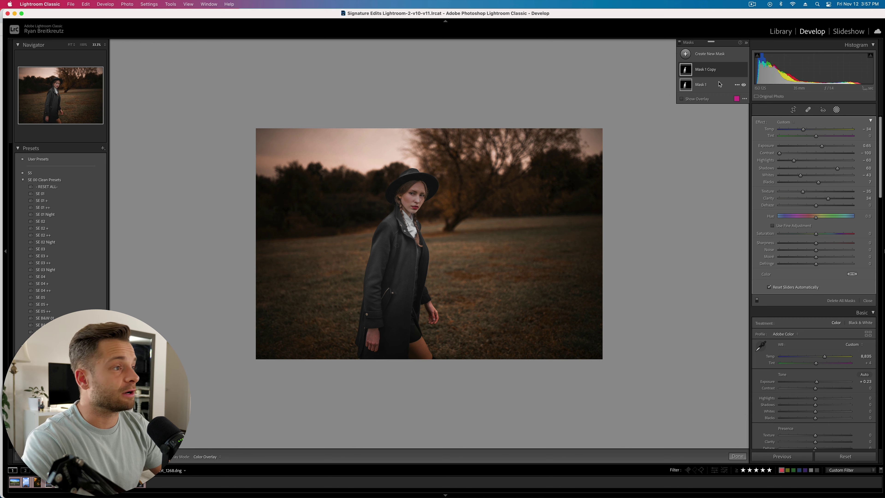
click(737, 70)
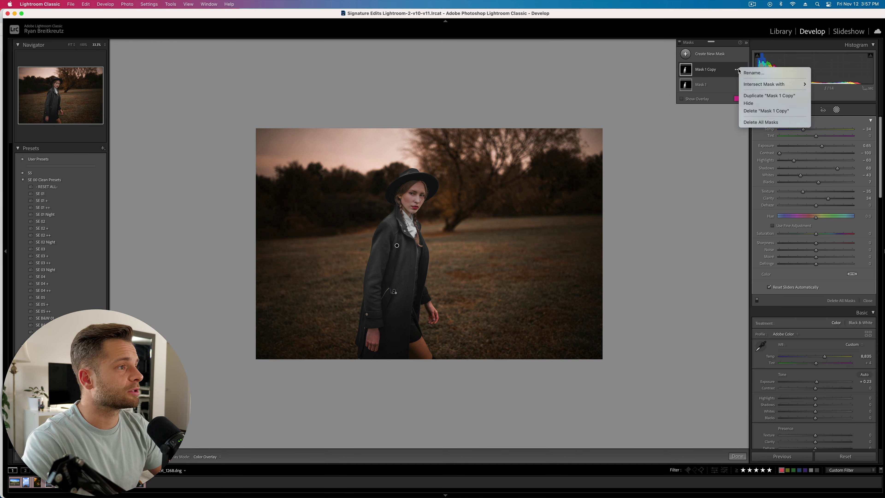
click(775, 111)
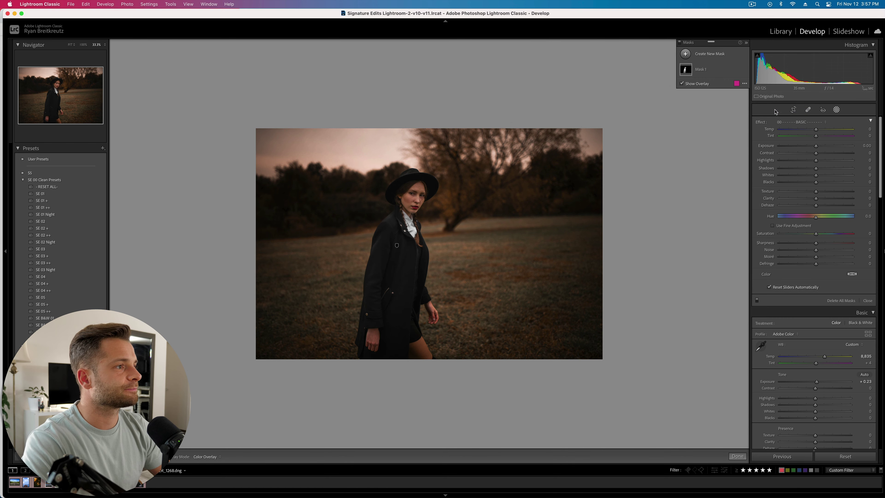
- Create a new Select Subject mask and invert it to cover the background
click(685, 54)
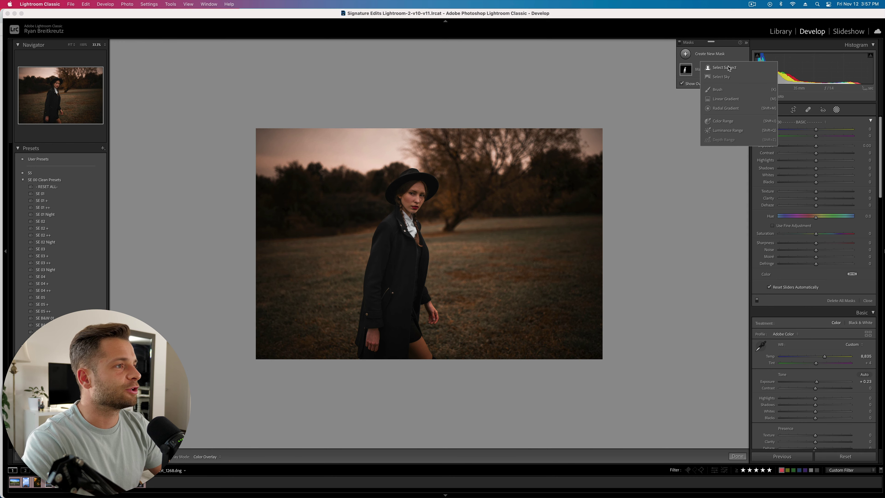
click(728, 69)
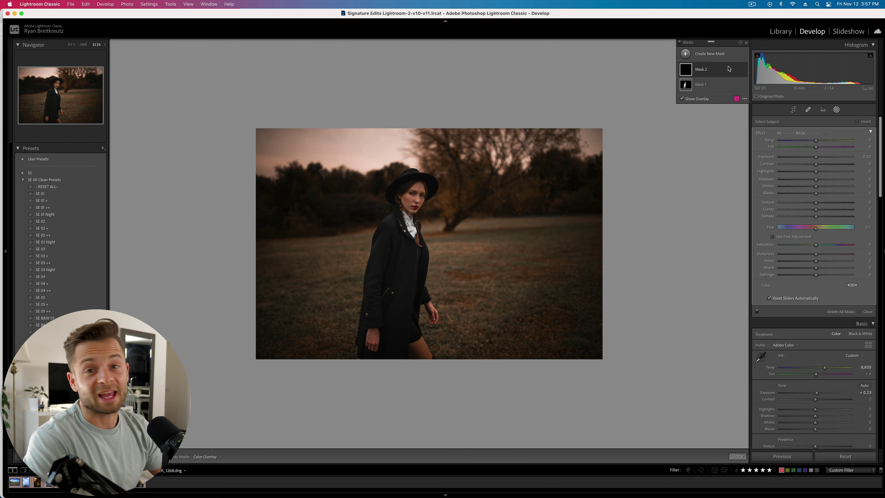
key(apostrophe)
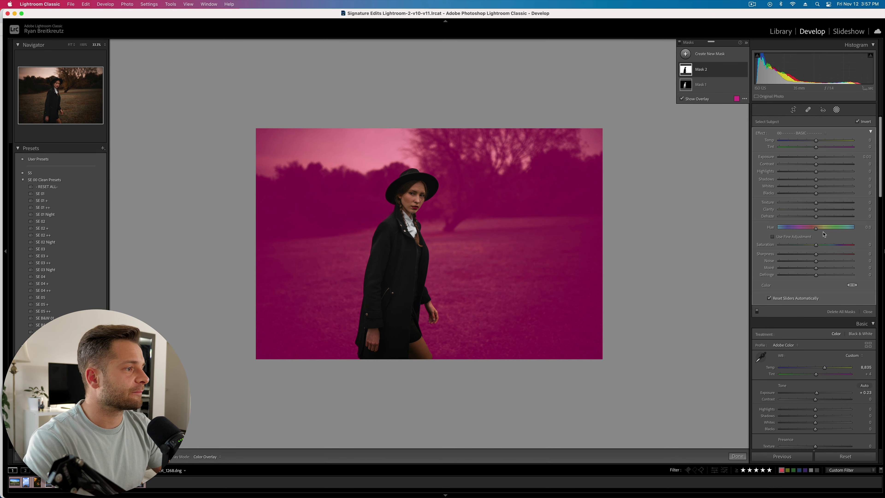
- Set the background mask's saturation to −35, contrast −87, exposure −0.61, temp −75 and highlights 13
drag(816, 245, 798, 246)
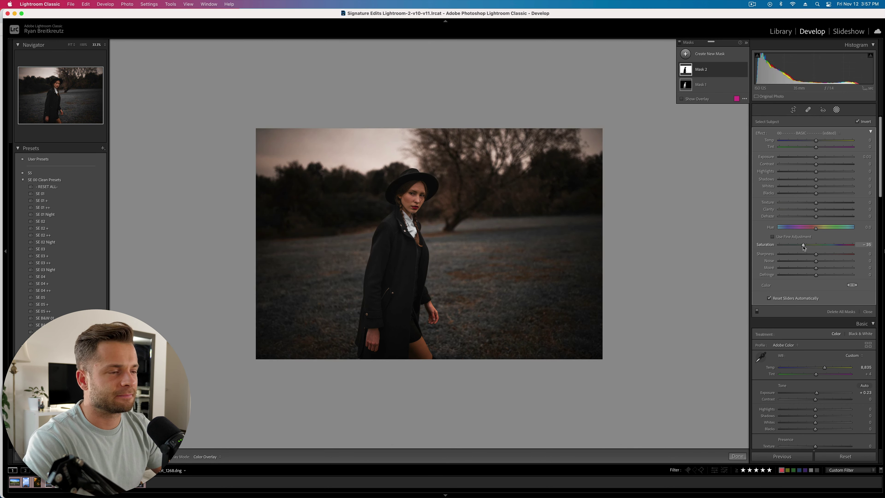
drag(816, 164, 769, 166)
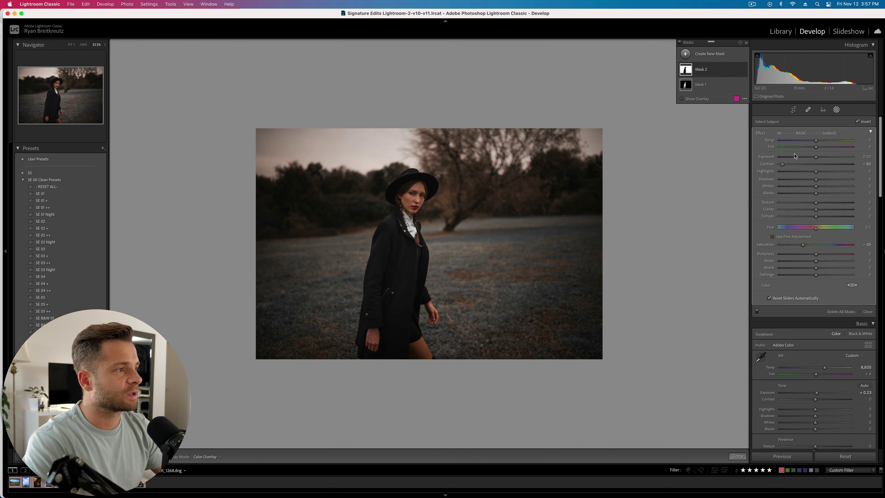
click(793, 158)
mouse_move(782, 158)
mouse_down()
mouse_move(771, 161)
mouse_move(810, 159)
mouse_move(827, 143)
mouse_move(738, 146)
mouse_move(808, 145)
mouse_move(792, 147)
mouse_up()
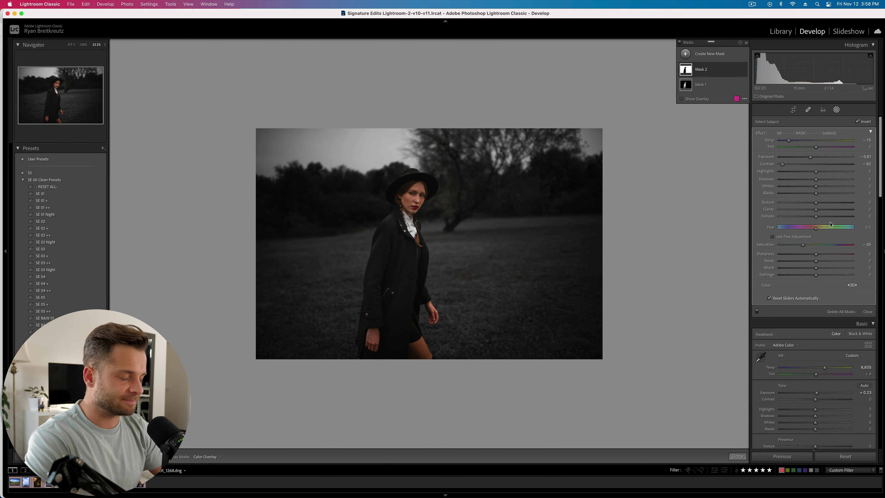
mouse_move(816, 171)
mouse_down()
mouse_move(832, 173)
mouse_move(817, 172)
mouse_up()
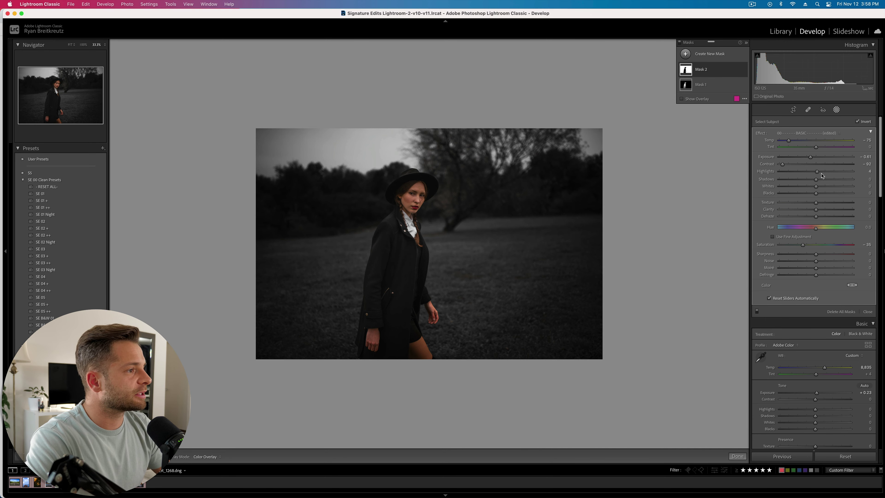
mouse_move(816, 171)
mouse_down()
mouse_move(831, 173)
mouse_move(820, 173)
mouse_up()
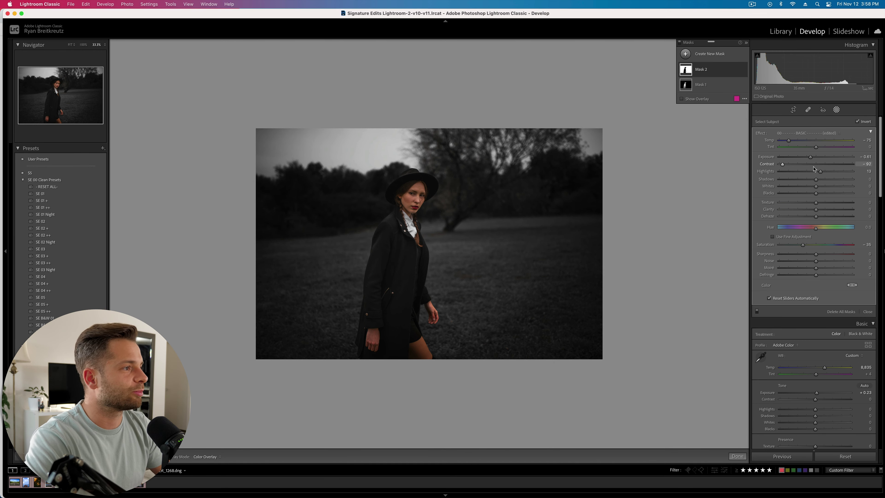
- Set the background mask's exposure to −0.19, texture 43, clarity 30 and saturation −19
double_click(811, 157)
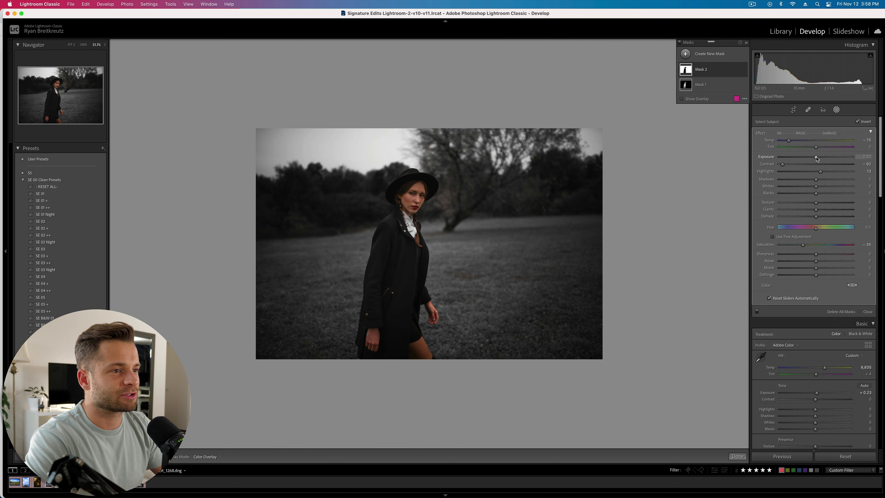
drag(817, 159, 814, 158)
mouse_move(816, 203)
mouse_down()
mouse_move(831, 203)
mouse_move(829, 210)
mouse_up()
mouse_move(836, 212)
mouse_down()
mouse_move(853, 212)
mouse_move(828, 210)
mouse_up()
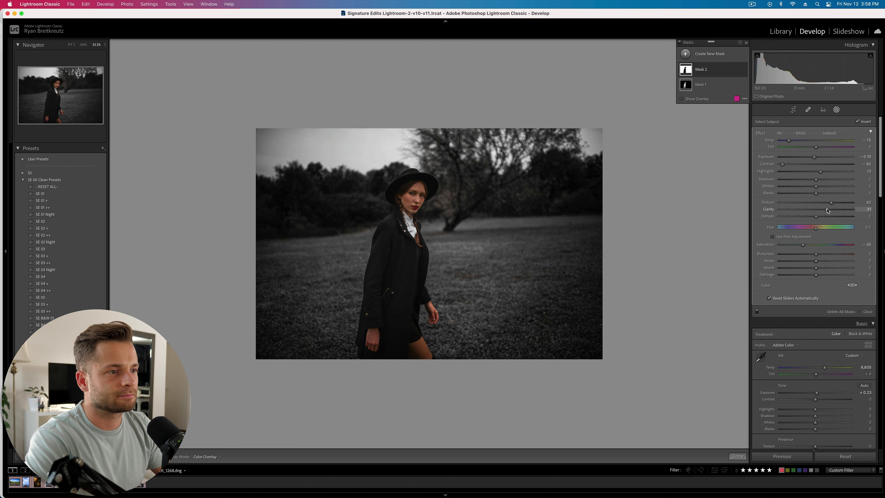
mouse_move(803, 245)
mouse_down()
mouse_move(821, 246)
mouse_move(781, 246)
mouse_move(819, 245)
mouse_move(805, 245)
mouse_up()
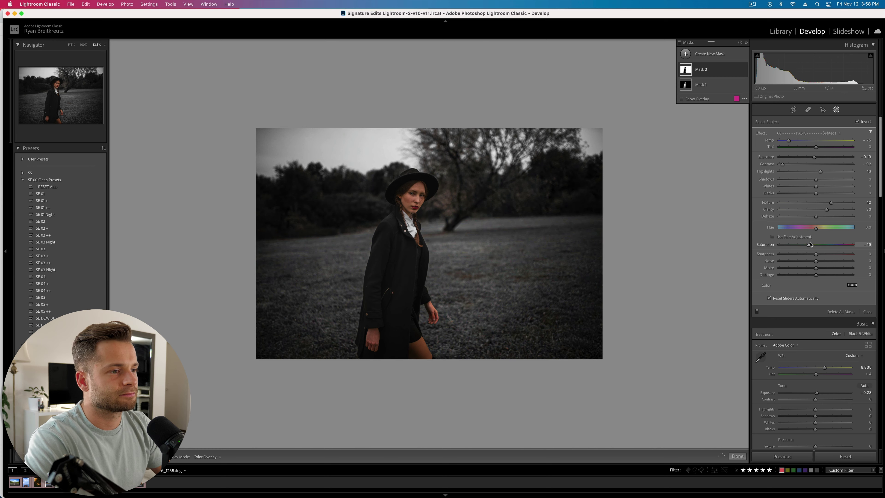
- Close the masking tools and compare the field portrait before and after the edits
key(shift+w)
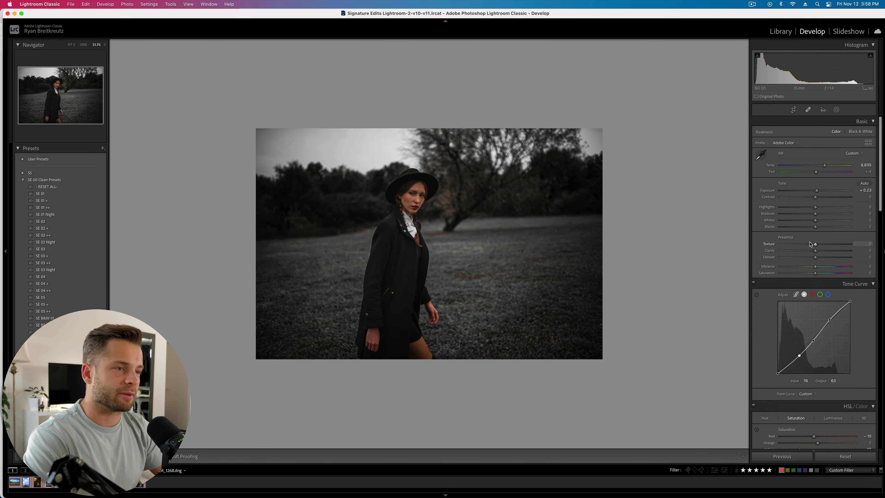
key(backslash)
key(backslash)
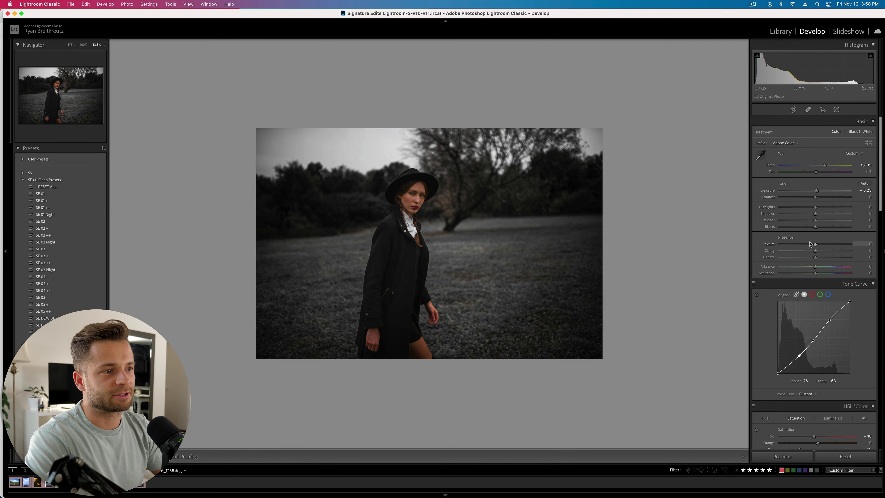
key(backslash)
key(backslash)
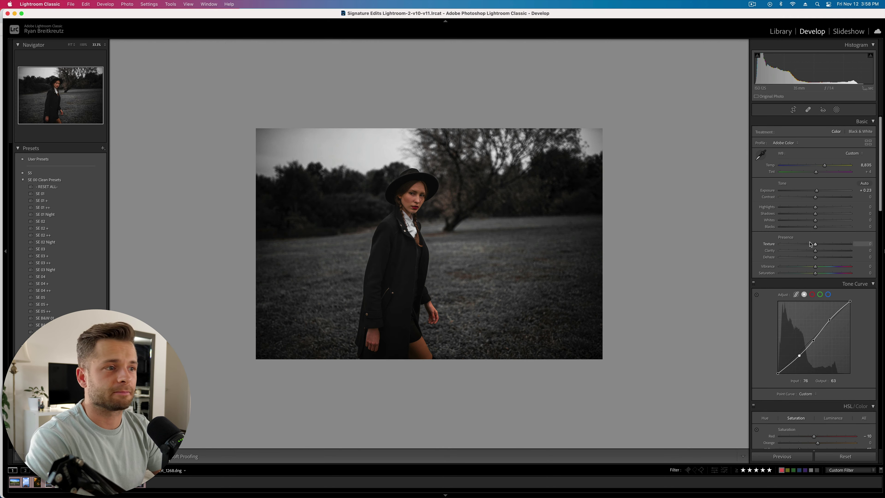
- Mask the studio portrait's background with a Select Subject mask that is inverted
click(847, 456)
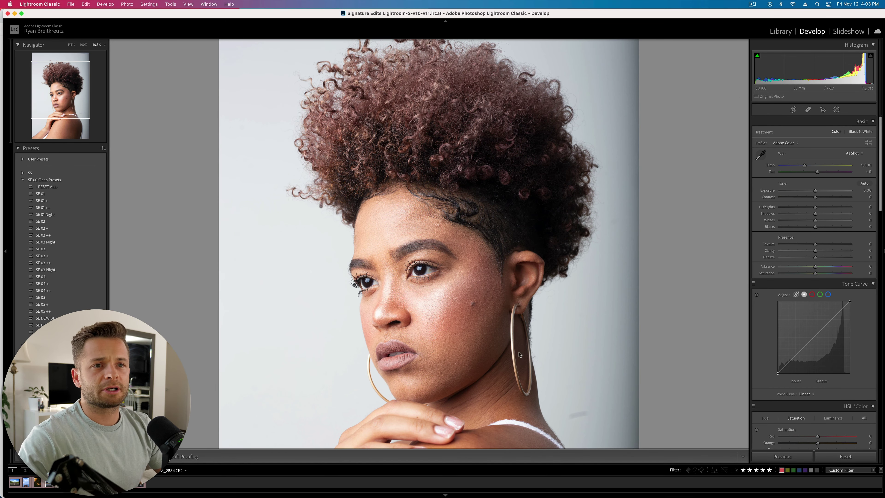
click(70, 45)
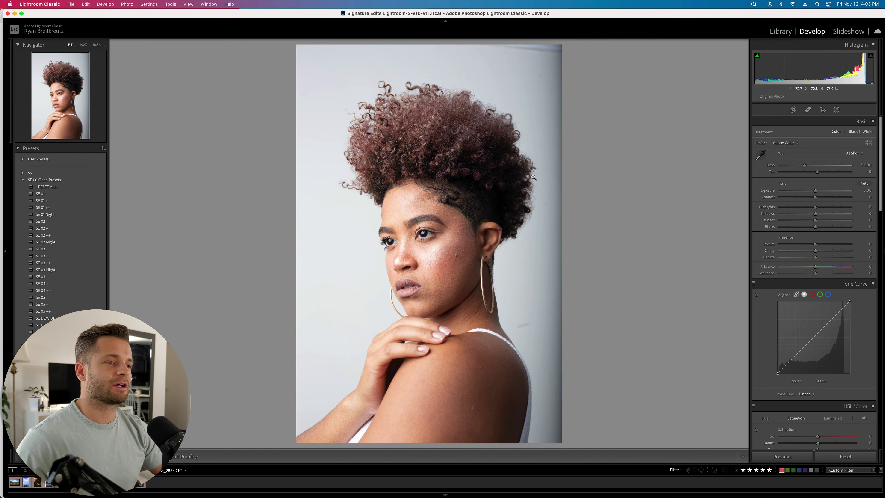
click(836, 110)
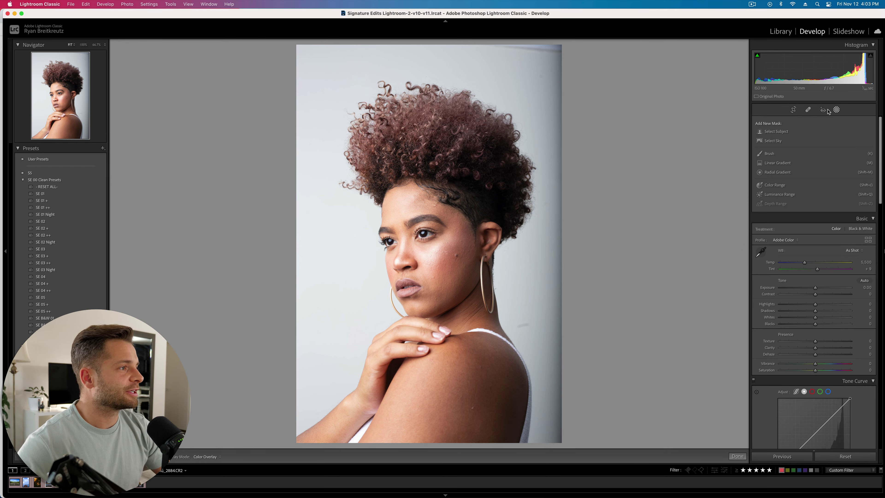
click(771, 132)
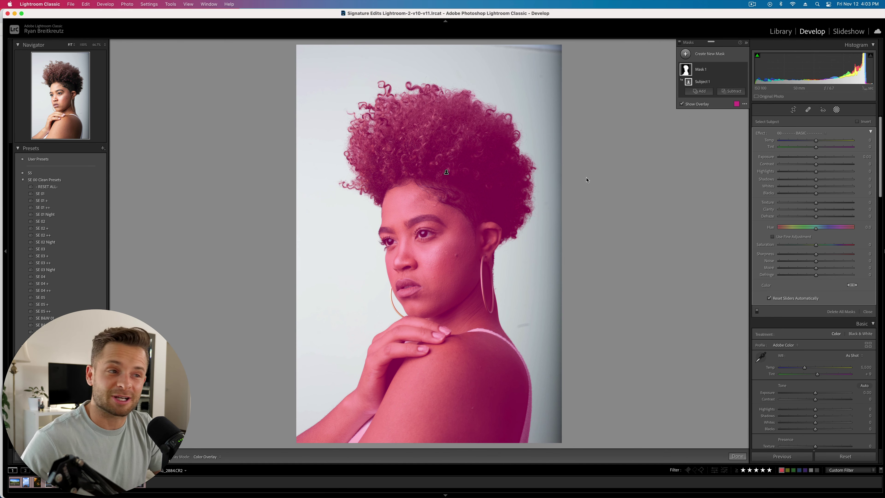
key(apostrophe)
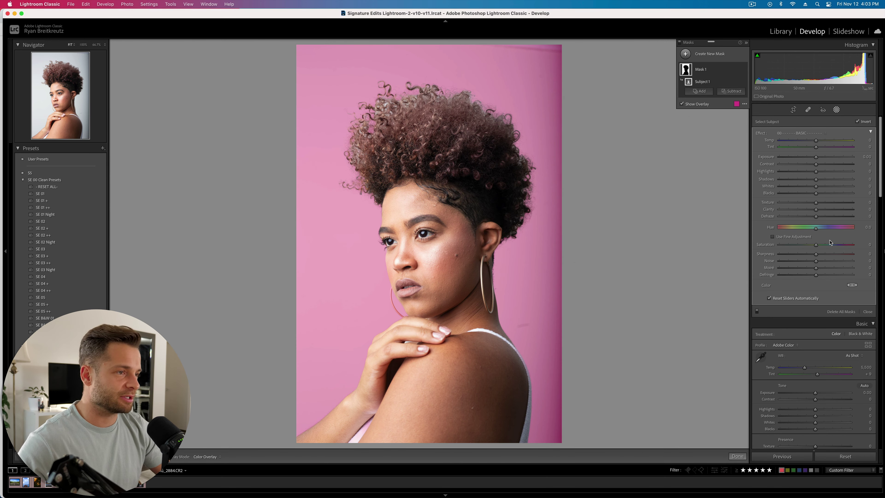
- Set the background mask's exposure to 4.00, contrast −62, highlights −45, texture −49, clarity −39, dehaze −78 and sharpness −100
drag(816, 157, 875, 157)
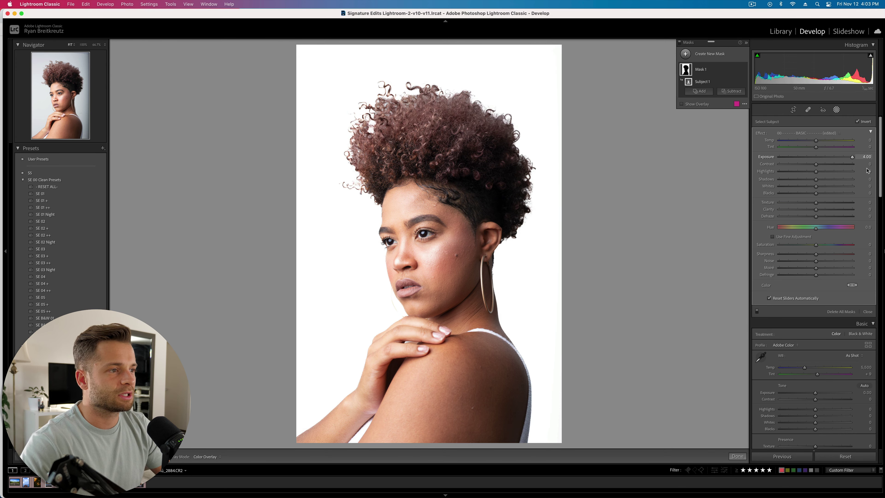
drag(815, 164, 799, 172)
drag(816, 202, 773, 240)
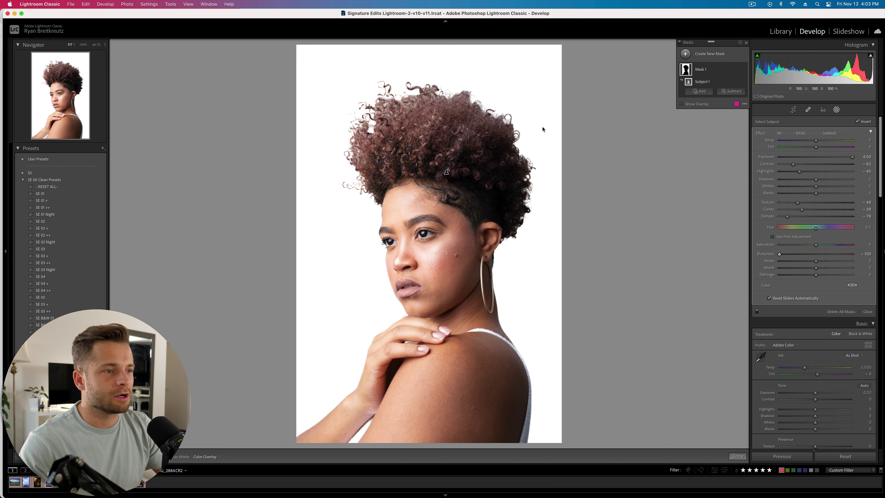
- Delete the mask's Subject 1 component, undo the deletion, and set the photo's overall exposure to +0.33
key(BackSpace)
key(super+z)
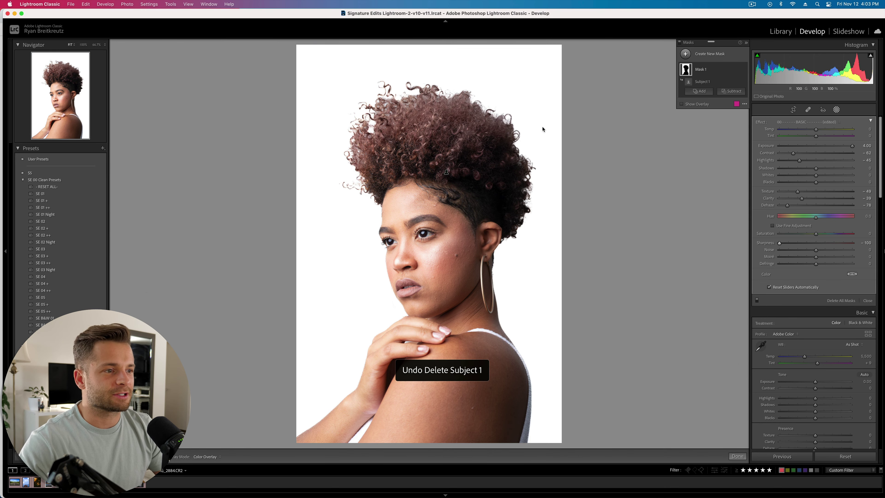
key(equal)
key(equal)
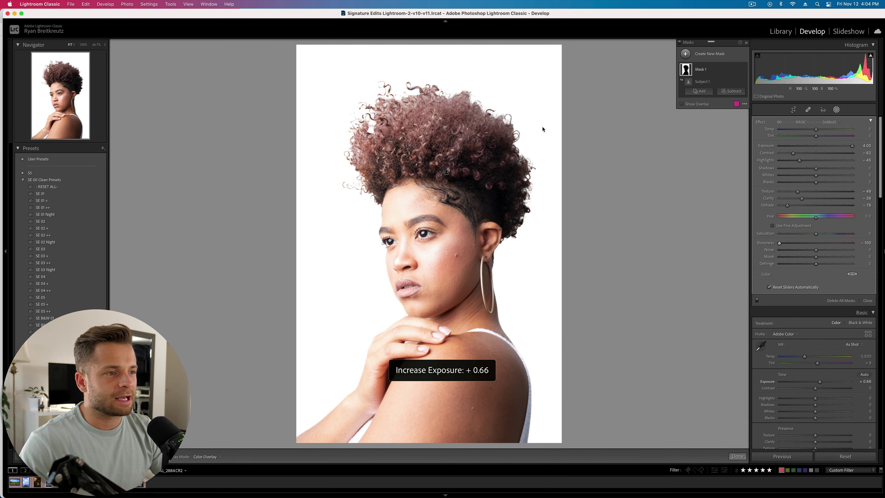
key(minus)
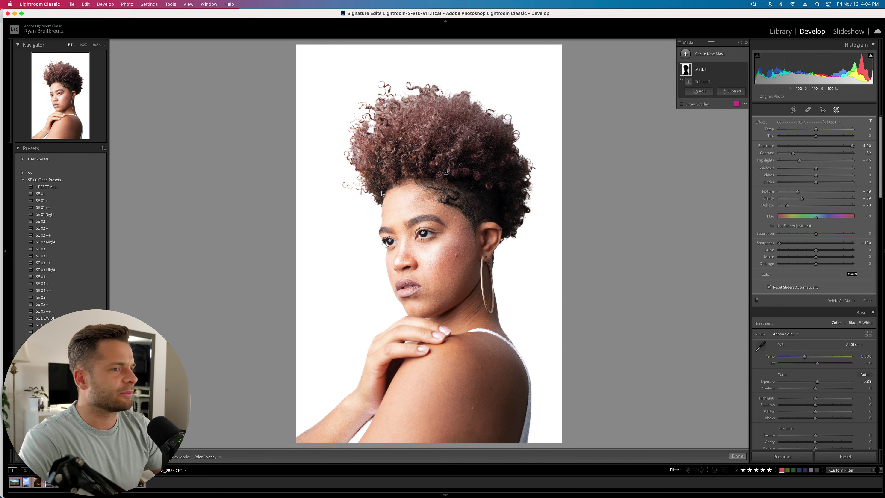
- Create a new brush mask and paint it over the woman's face, then hide the overlay
click(686, 55)
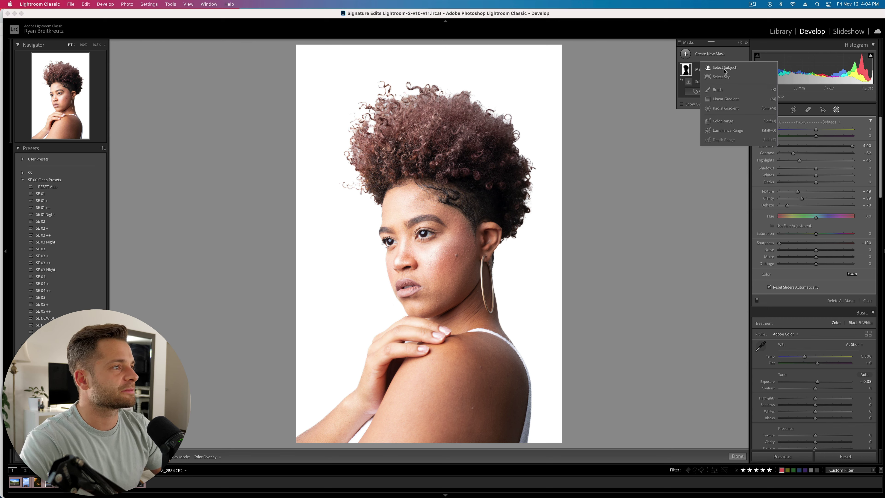
click(718, 89)
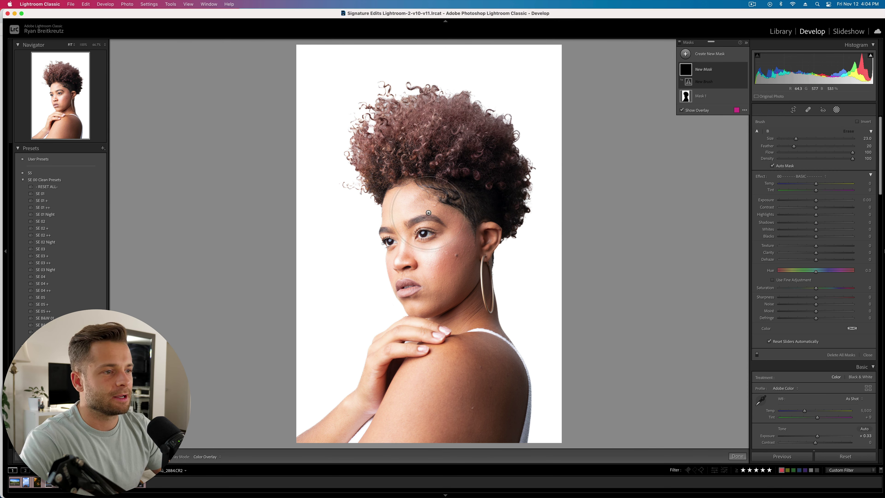
mouse_move(421, 189)
mouse_down()
mouse_move(434, 307)
mouse_move(416, 217)
mouse_move(443, 251)
mouse_up()
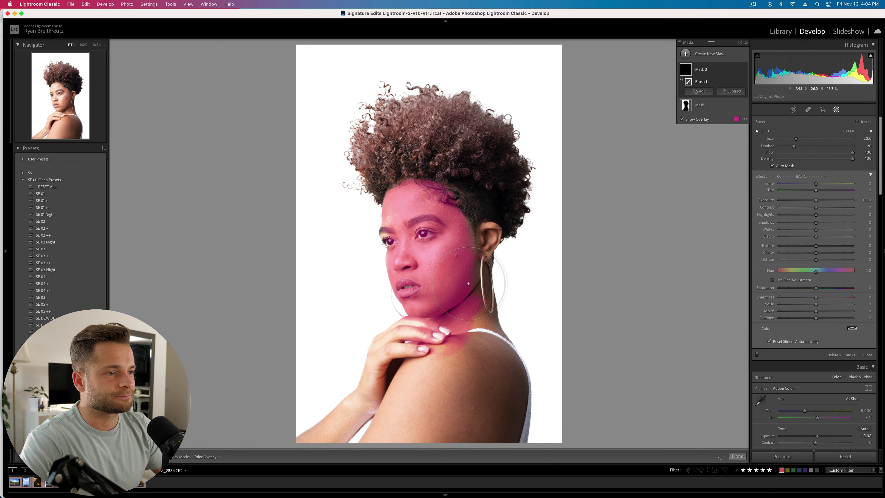
key(o)
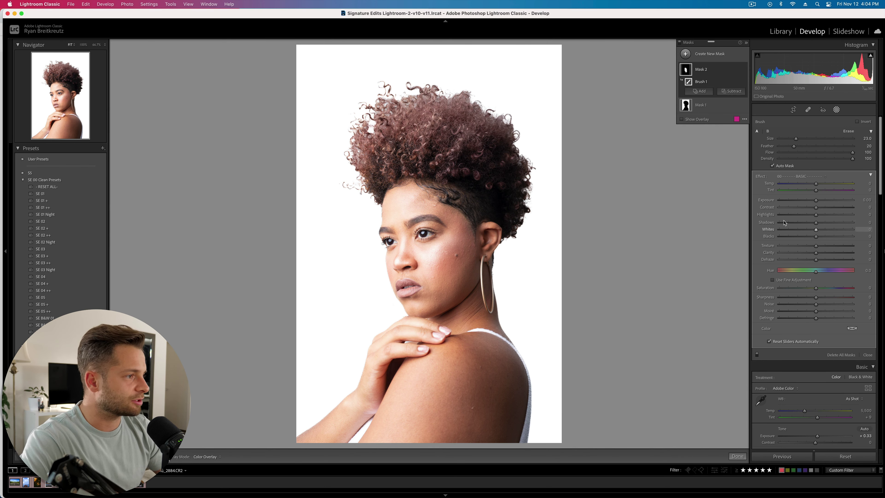
- Set the face brush mask's contrast to −91, texture to −33 and clarity to −6
click(782, 208)
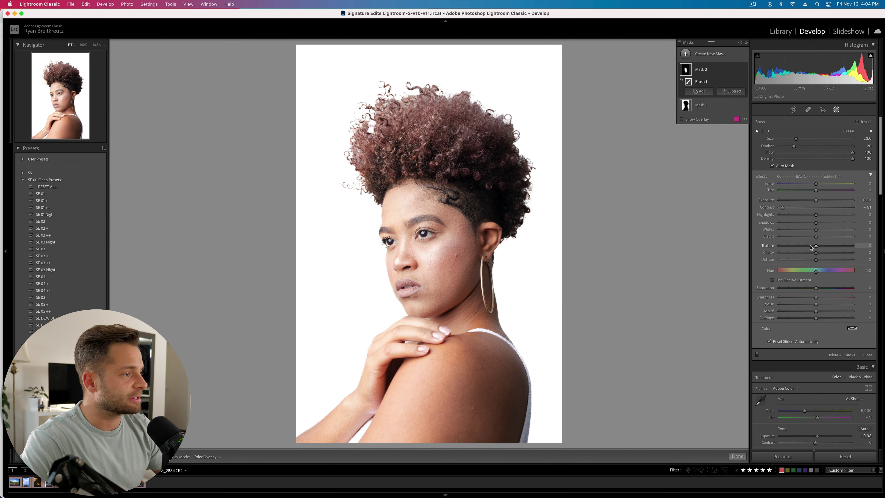
click(805, 253)
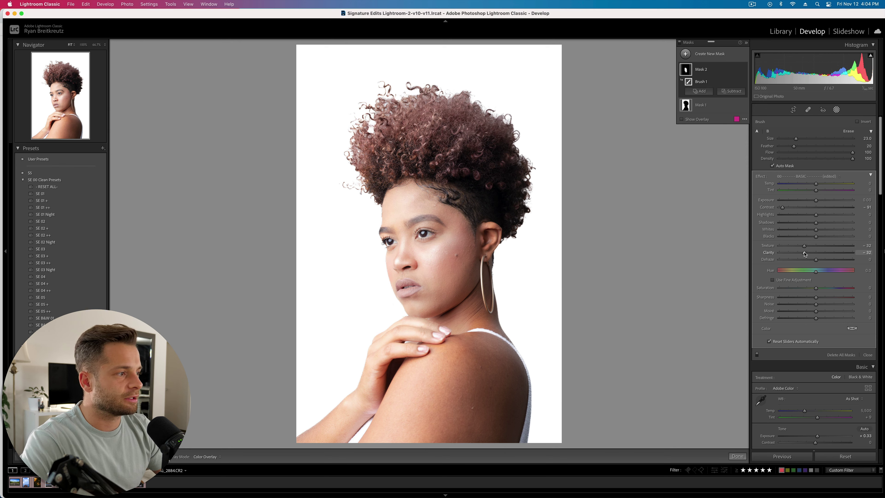
drag(794, 257, 808, 257)
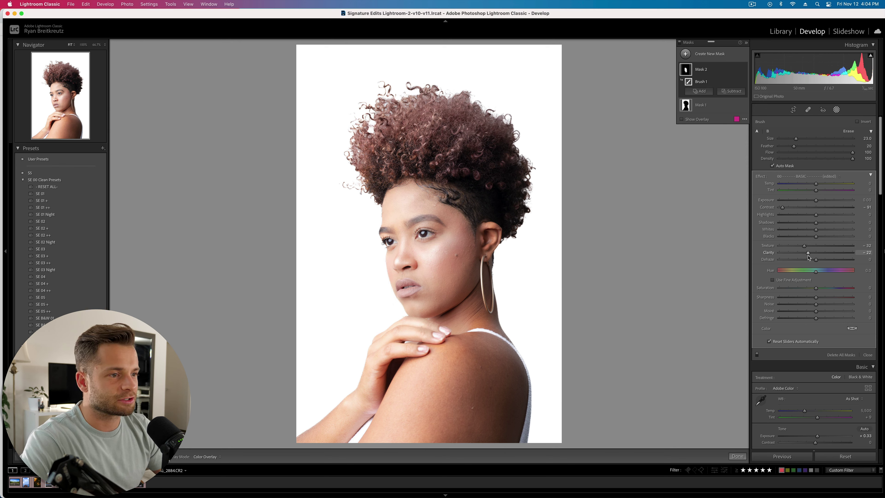
- Extend the brush mask over the neck, shoulder, arms and hand, reducing the brush size to 12, and check its coverage with the overlay
scroll(476, 264, down, 2)
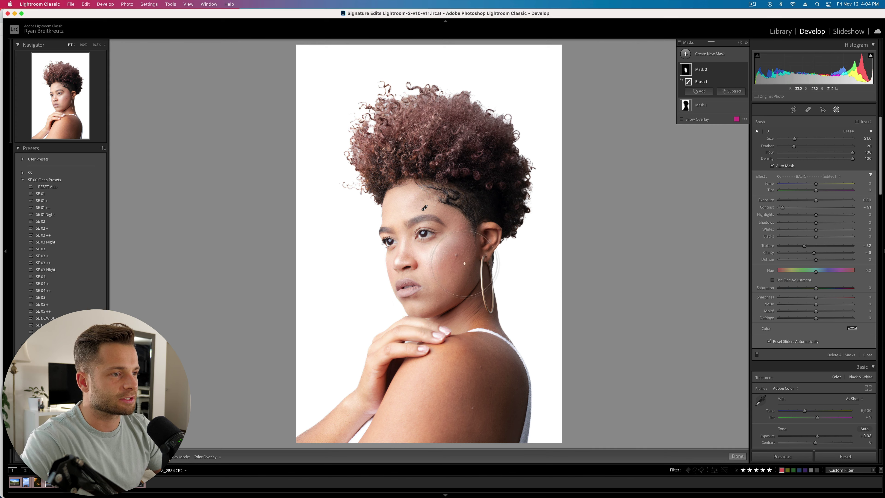
mouse_move(460, 260)
mouse_down()
mouse_move(464, 239)
mouse_move(464, 330)
mouse_move(454, 371)
mouse_move(415, 436)
mouse_move(476, 398)
mouse_move(480, 374)
mouse_move(492, 406)
mouse_move(488, 398)
mouse_move(438, 403)
mouse_move(414, 433)
mouse_up()
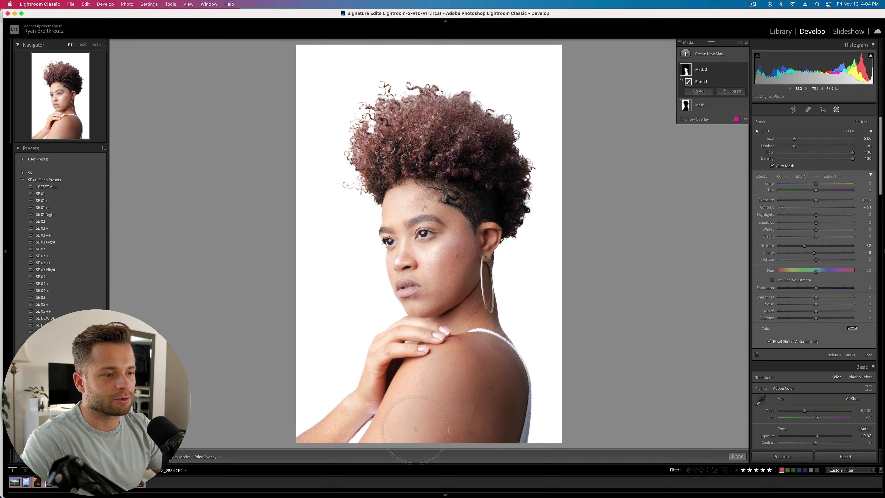
scroll(401, 396, down, 7)
scroll(401, 339, down, 2)
mouse_move(406, 330)
mouse_down()
mouse_move(383, 387)
mouse_move(318, 451)
mouse_move(326, 434)
mouse_up()
mouse_move(465, 299)
mouse_down()
mouse_move(425, 223)
mouse_move(472, 293)
mouse_move(473, 231)
mouse_move(501, 324)
mouse_move(480, 463)
mouse_move(484, 353)
mouse_move(453, 450)
mouse_move(503, 425)
mouse_move(411, 412)
mouse_up()
key(o)
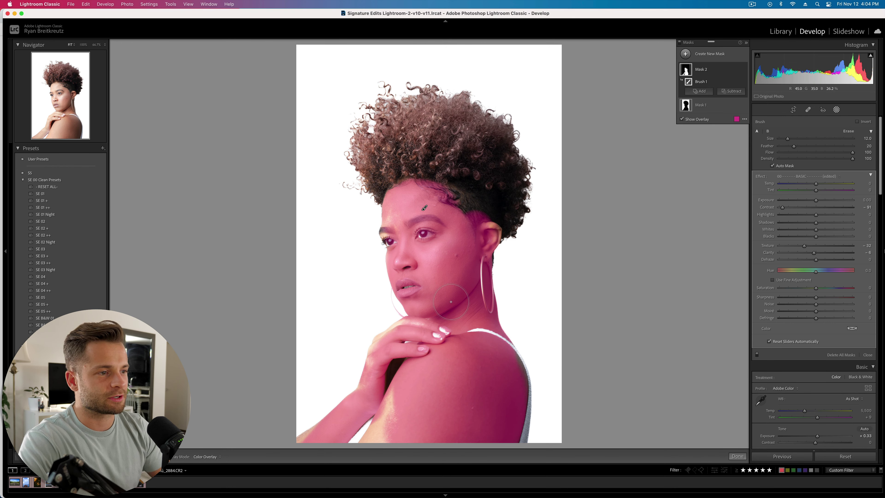
key(o)
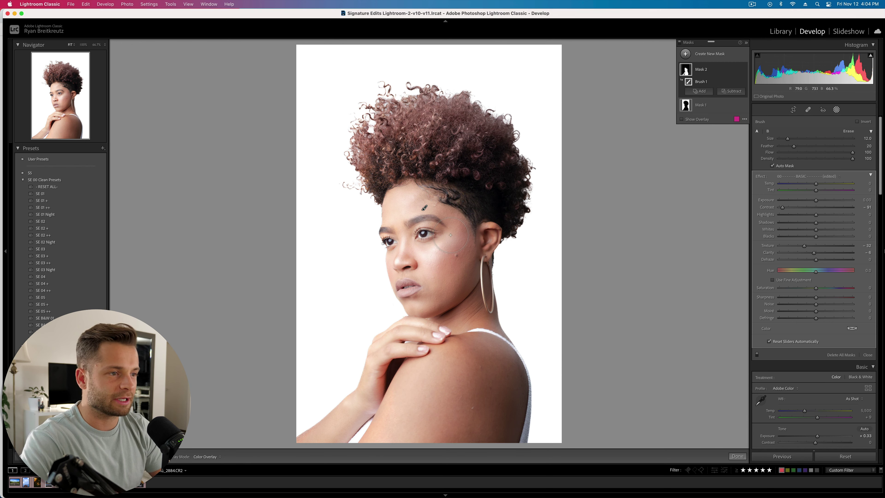
- Set the skin mask's texture to −59, sharpness to −6, noise to 1 and highlights to −25
drag(804, 246, 794, 247)
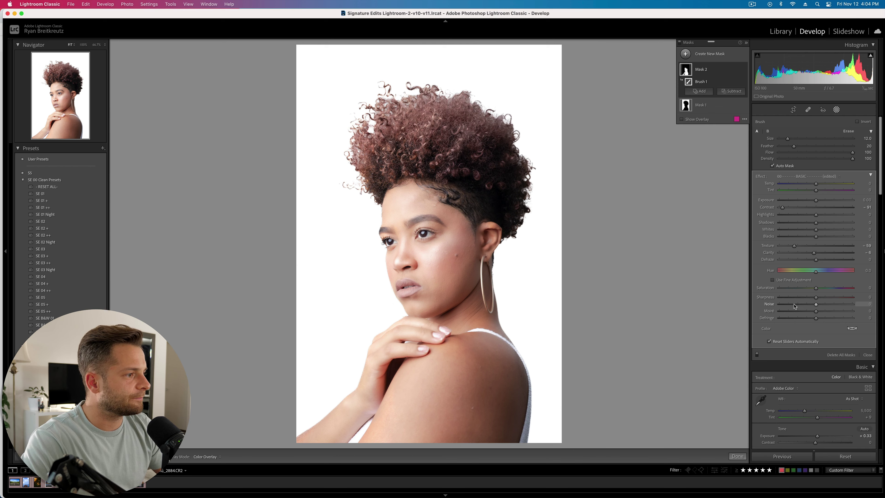
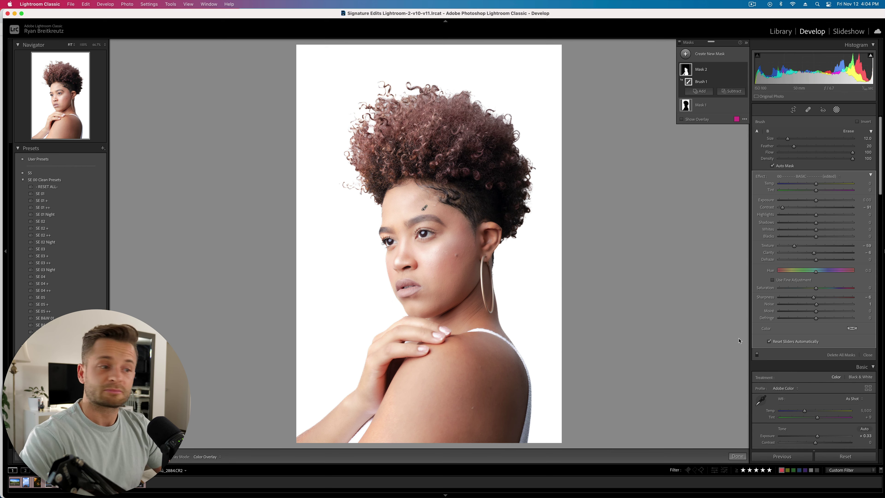
key(Delete)
key(super+z)
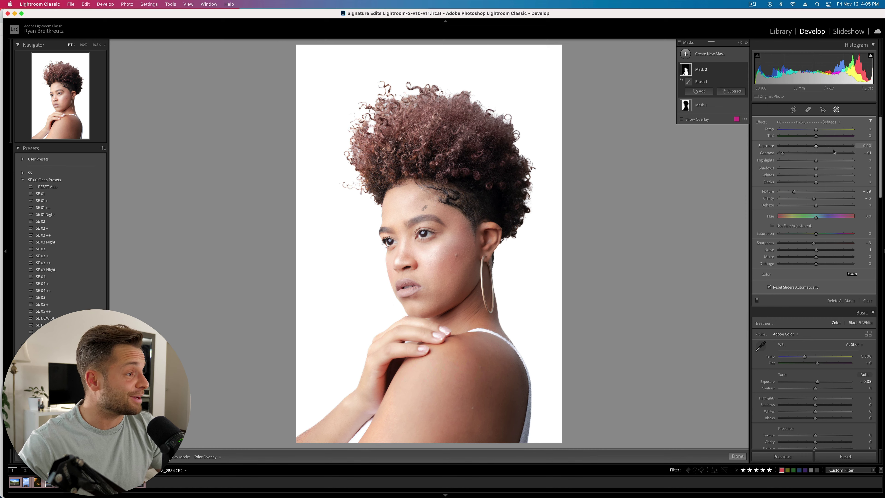
drag(797, 162, 807, 164)
- Compare the studio portrait before and after the masking edits
key(backslash)
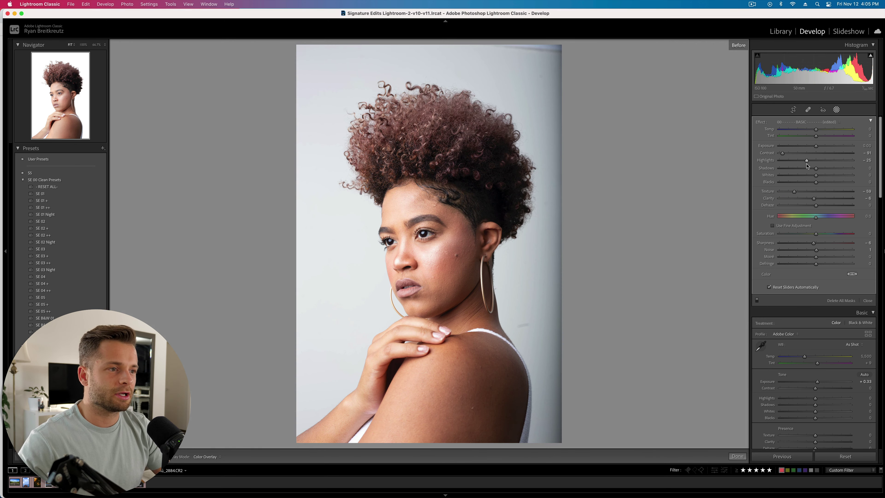
key(backslash)
key(backslash)
key(backslash)
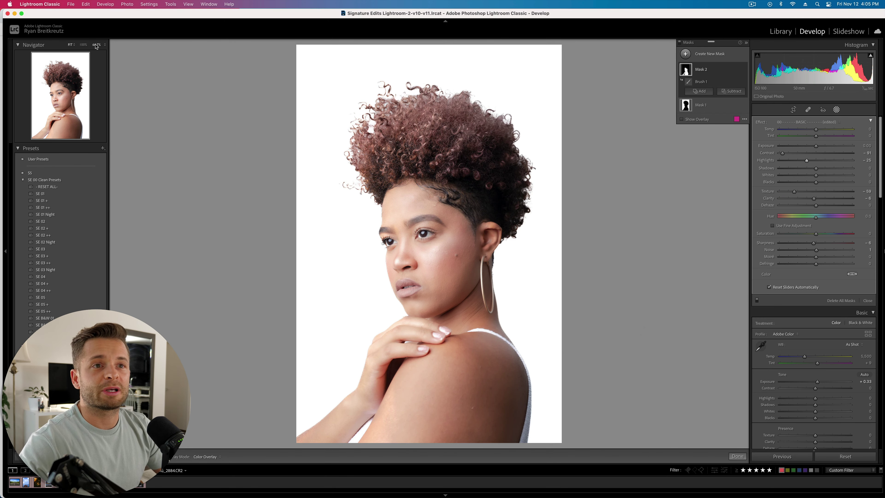
- Start a new brush mask for the facial details at 100% view with a brush size of 5
click(81, 46)
drag(57, 84, 58, 95)
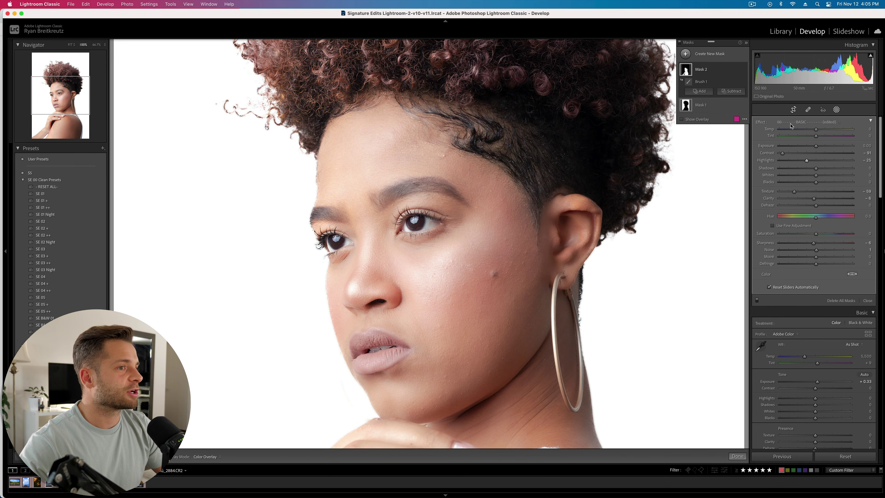
key(k)
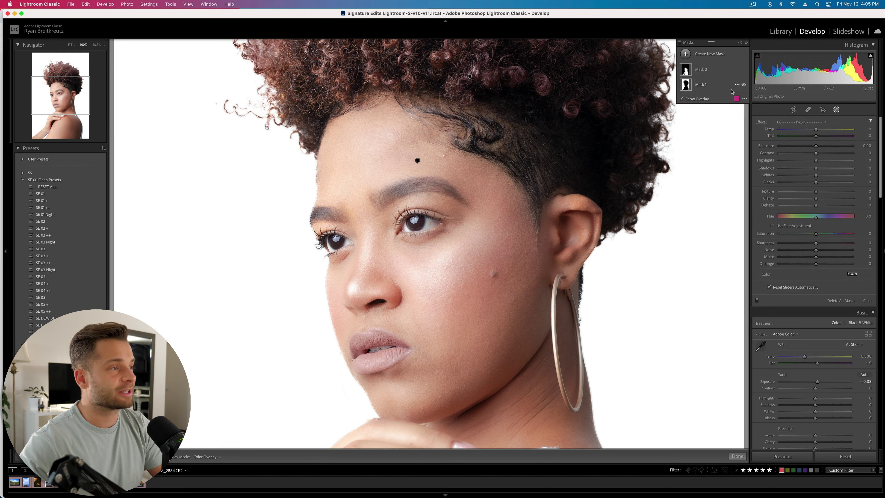
key(bracketleft)
key(bracketleft)
key(bracketleft)
key(bracketleft)
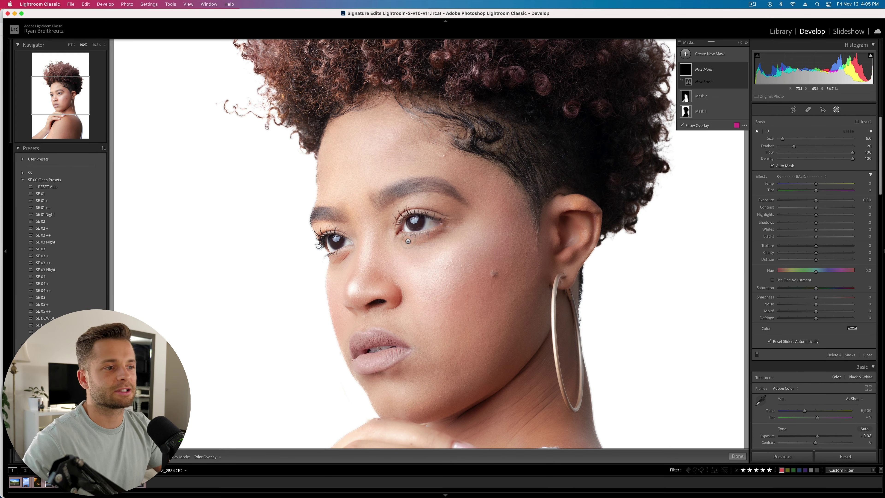
- Paint the new mask over both eyebrows, eyes and lashes, undoing a bad stroke and erasing spill around the eye and brow
mouse_move(382, 202)
mouse_down()
mouse_move(432, 187)
mouse_move(463, 200)
mouse_up()
mouse_move(396, 193)
mouse_down()
mouse_move(336, 216)
mouse_move(313, 214)
mouse_move(314, 225)
mouse_move(316, 213)
mouse_move(339, 217)
mouse_move(335, 241)
mouse_up()
key(super+z)
mouse_move(410, 221)
mouse_down()
mouse_move(403, 216)
mouse_move(441, 217)
mouse_up()
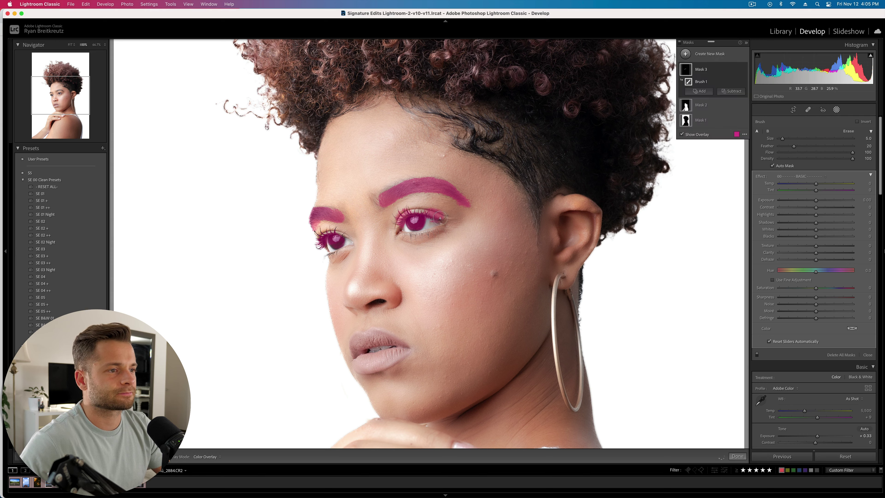
key(alt)
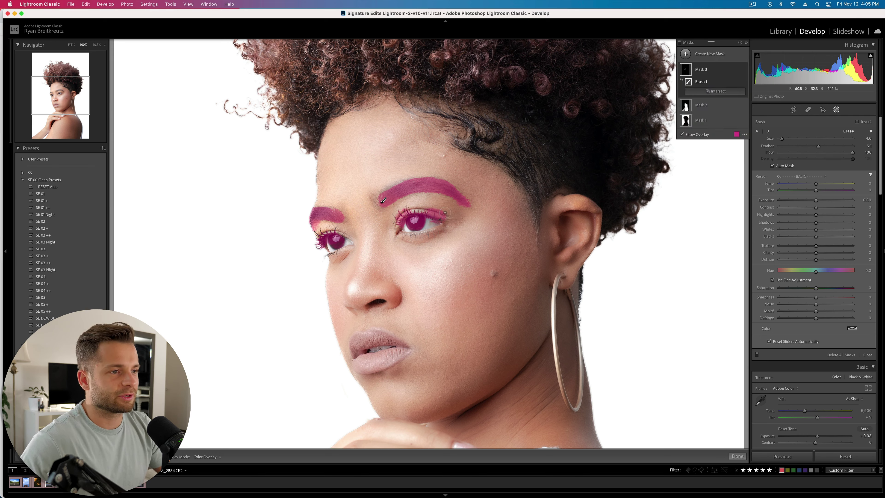
drag(446, 213, 383, 201)
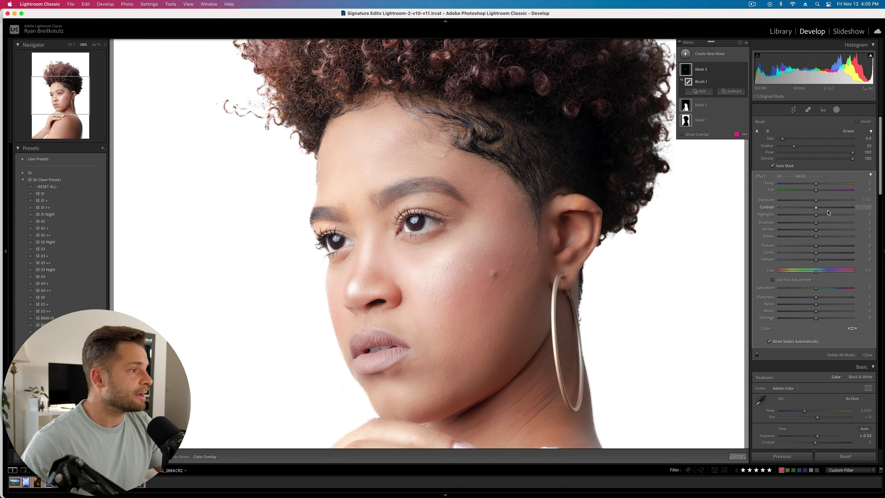
- Set the eye and eyebrow mask's contrast to 100, texture to 36, clarity to 14 and dehaze to 7
drag(828, 208, 853, 208)
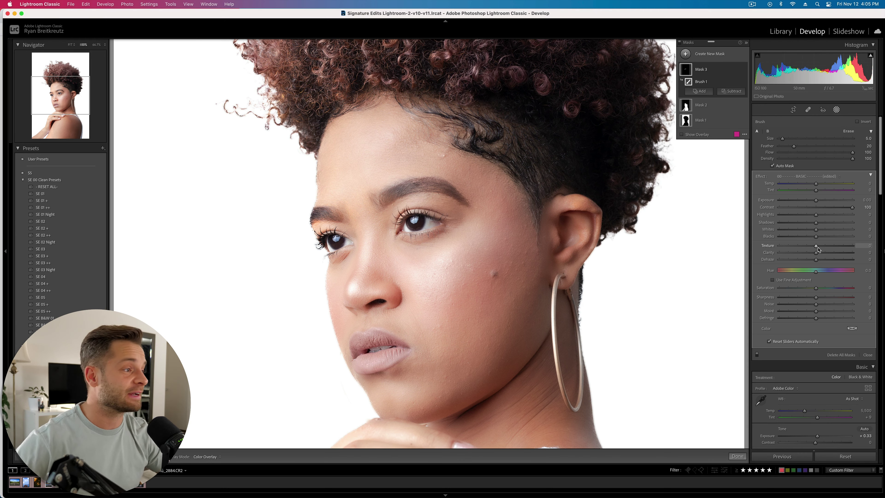
click(825, 253)
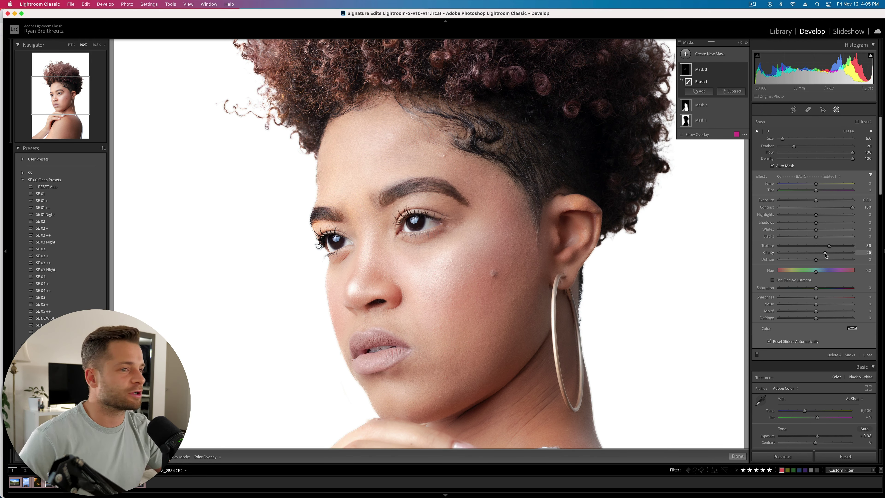
drag(825, 253, 821, 253)
click(821, 260)
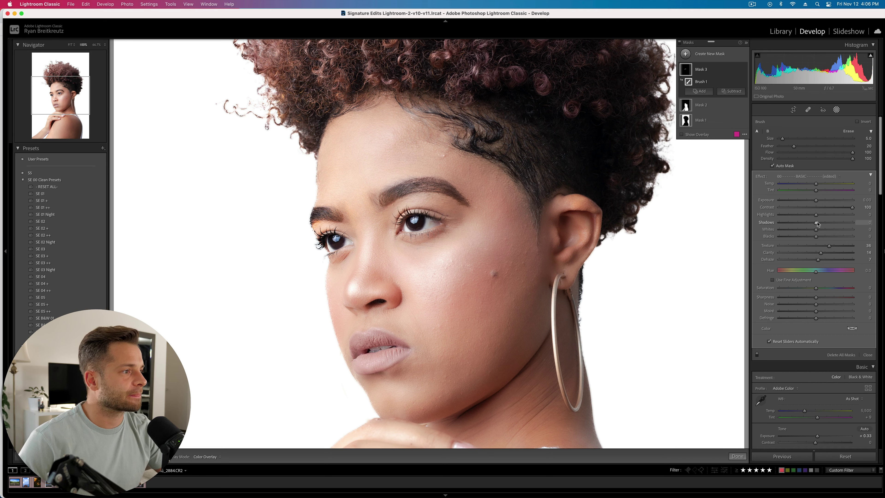
- Set the eye and eyebrow mask's shadows to −13, highlights to 22 and blacks to 3
click(810, 223)
drag(811, 225, 813, 224)
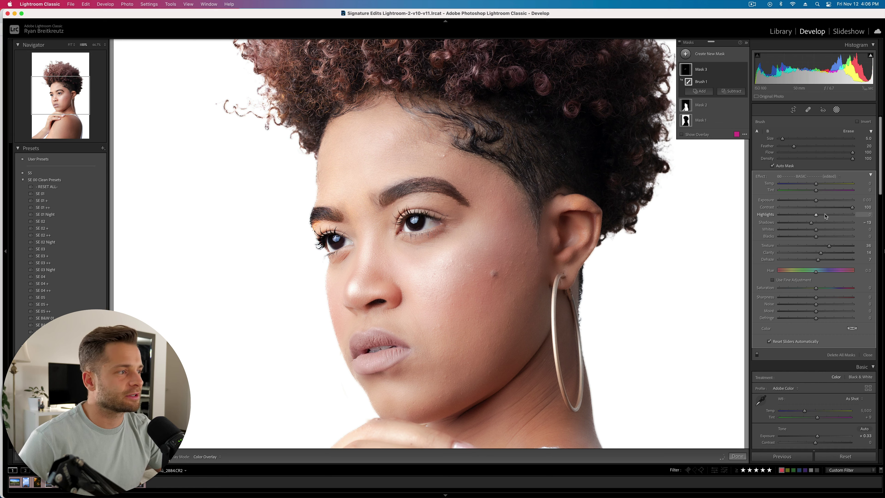
click(828, 216)
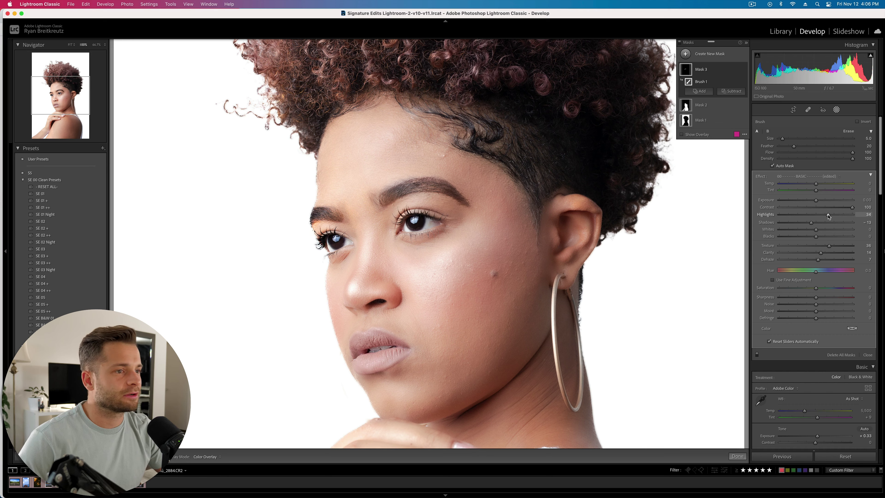
click(810, 237)
drag(812, 238, 817, 239)
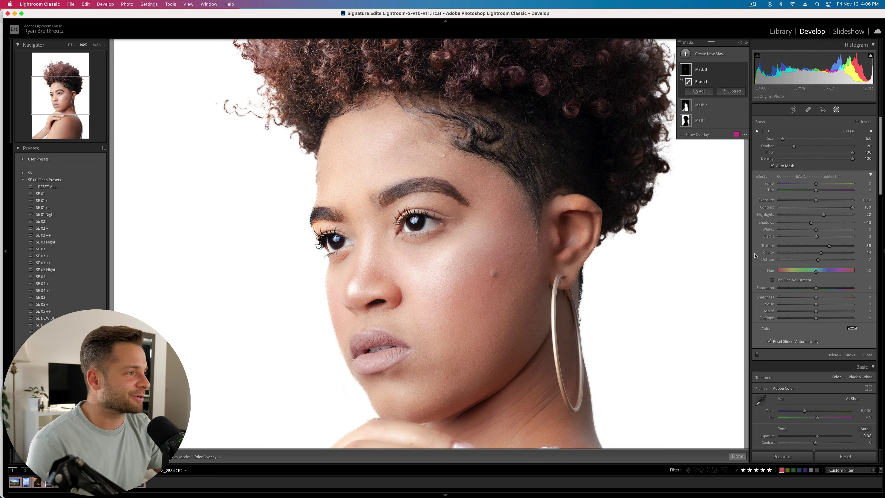
- Brush the inner end of the near eyebrow without Auto Mask, then reset dehaze and set saturation to −10 and exposure to −0.34
click(383, 200)
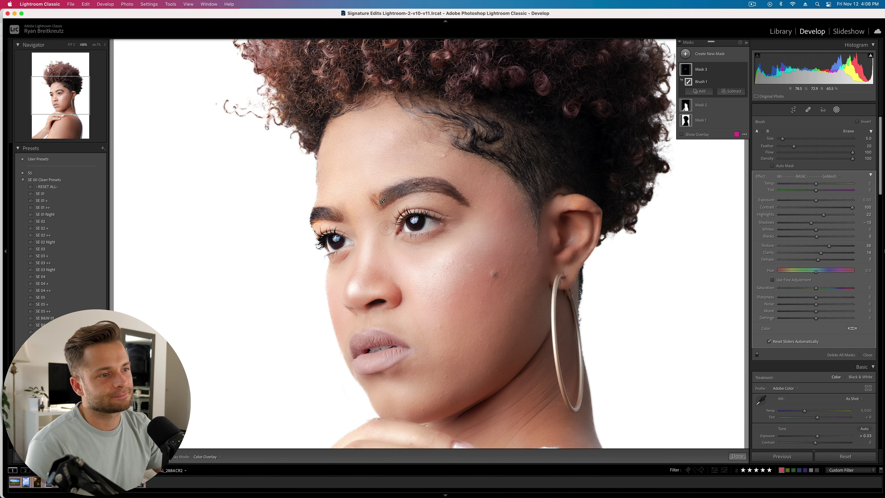
double_click(818, 260)
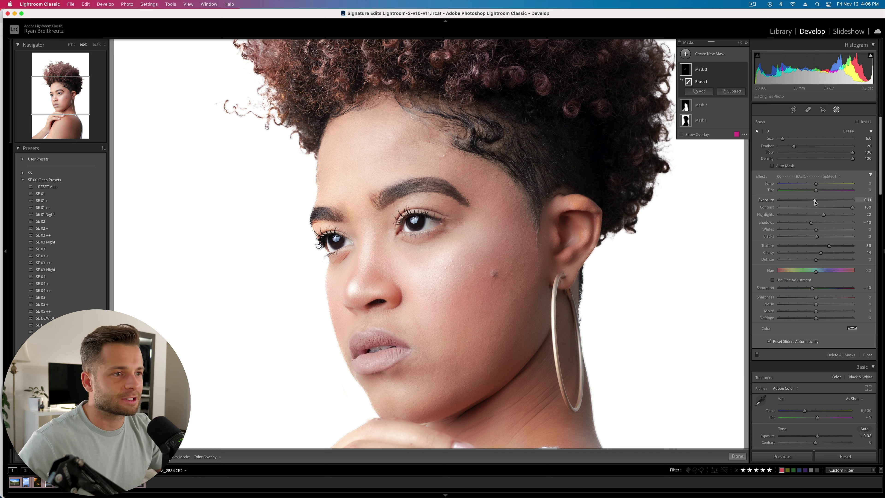
drag(814, 201, 813, 201)
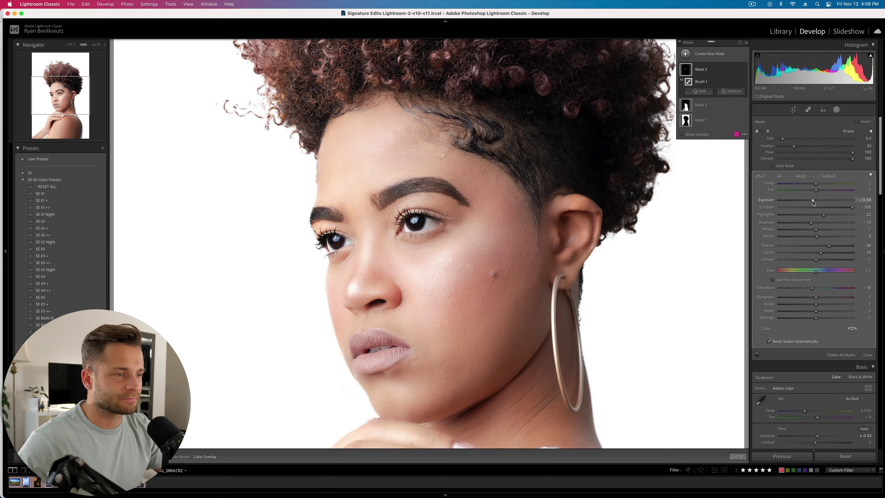
- Undo the brush deletion and set the facial detail mask's exposure to −0.06 with the whole portrait in view
key(Delete)
key(super+z)
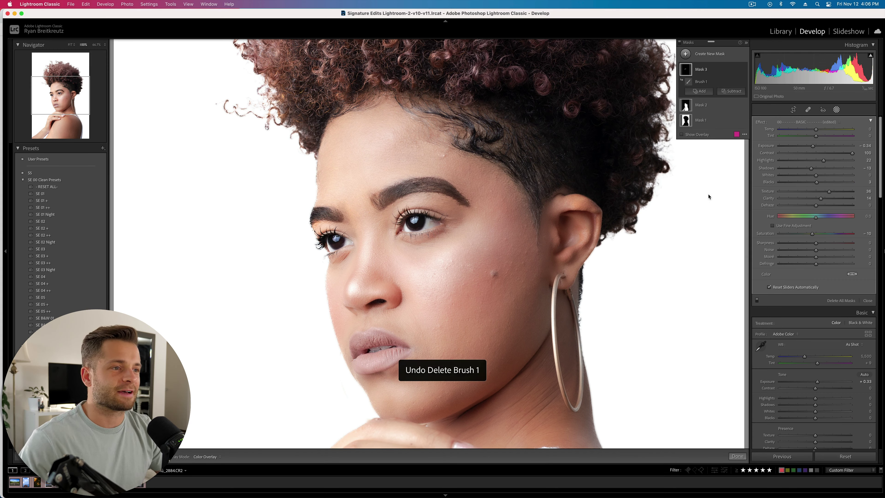
click(71, 46)
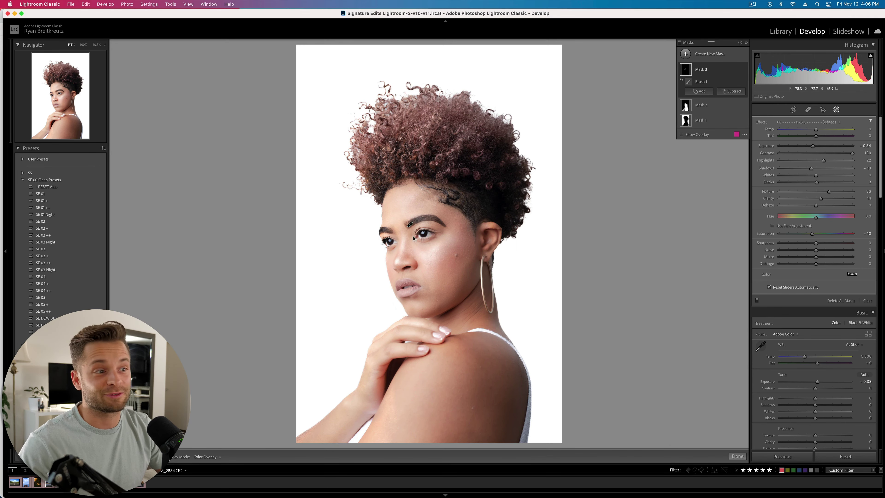
double_click(813, 146)
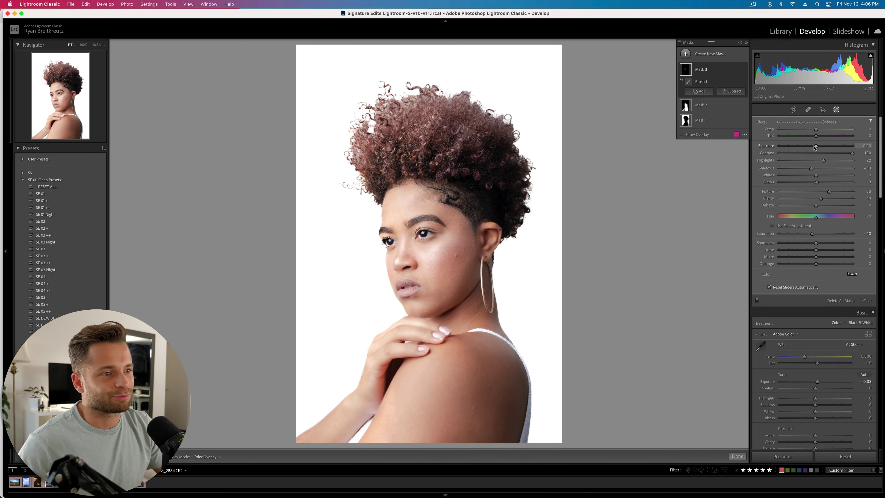
- Add the lips to the facial detail mask with a size 2 brush, undoing trial strokes on the cheek mole and ear
click(410, 225)
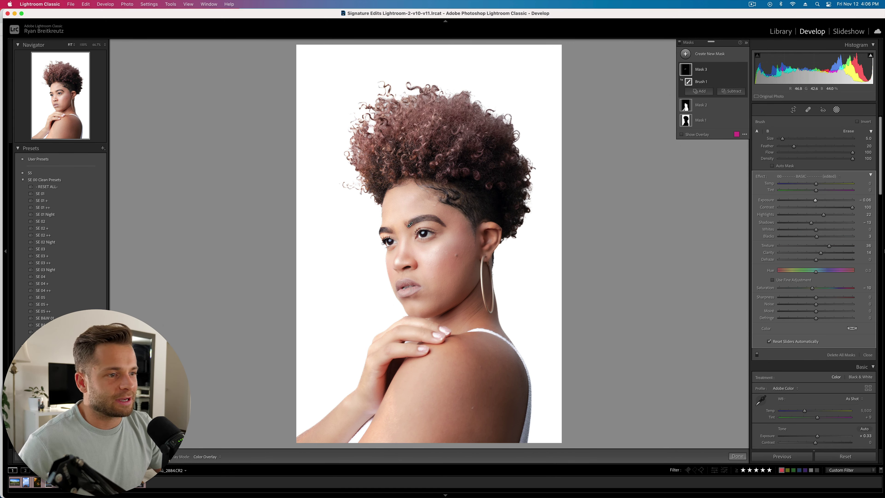
drag(401, 287, 398, 286)
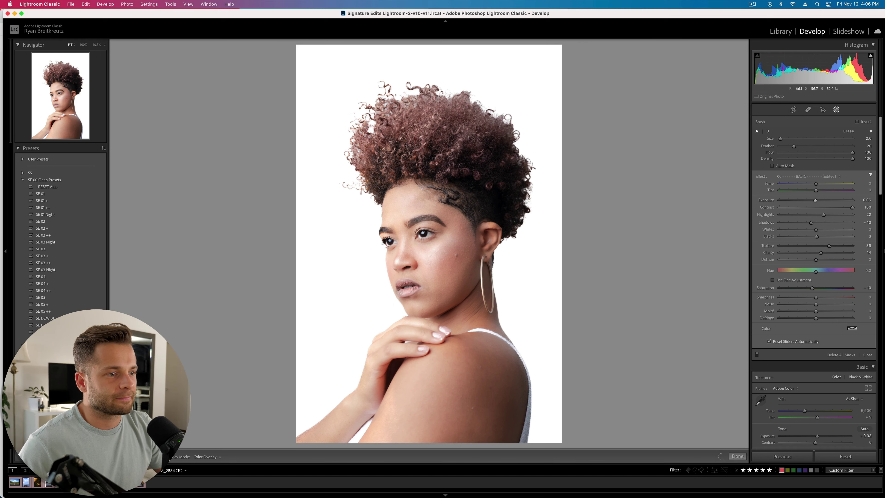
drag(400, 291, 411, 250)
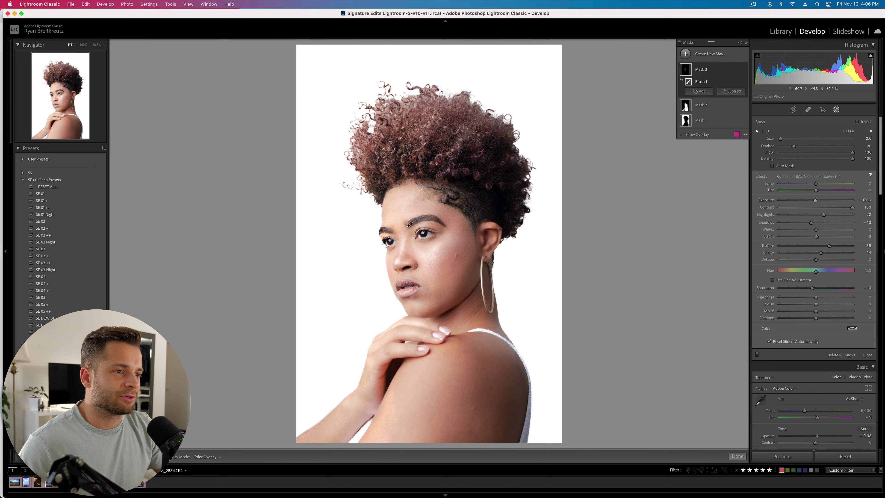
click(456, 255)
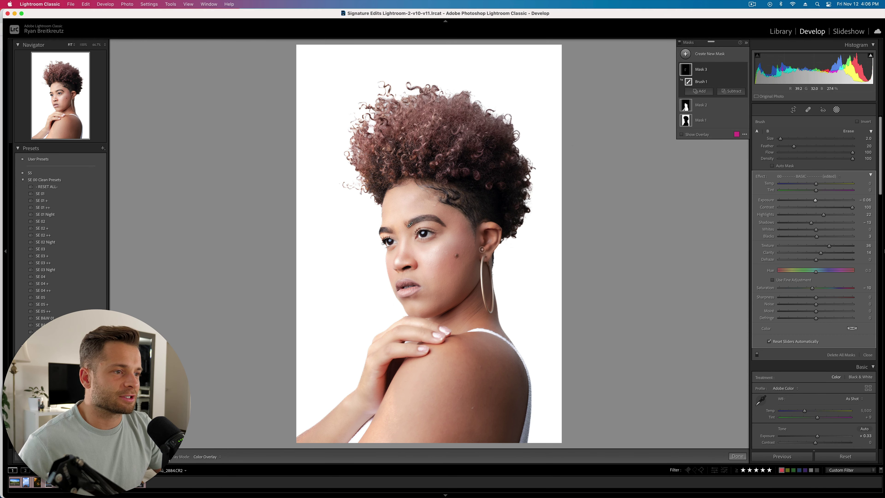
key(super+z)
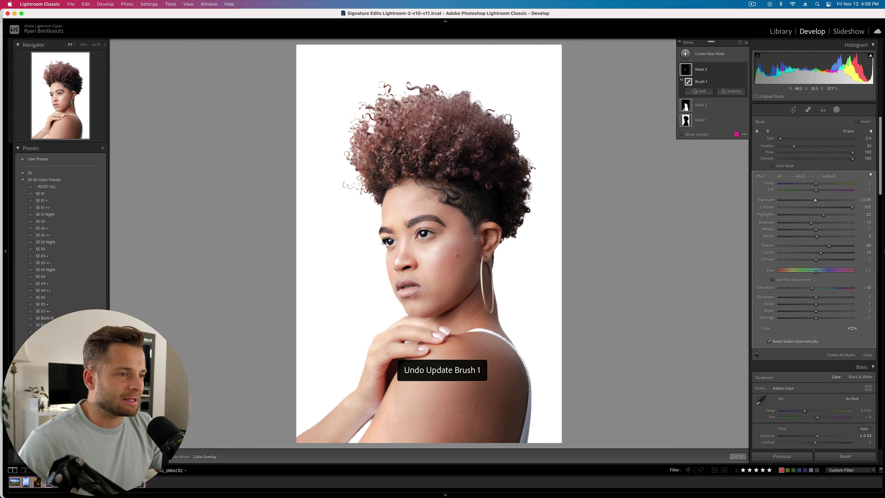
mouse_move(488, 232)
mouse_down()
mouse_move(496, 229)
mouse_move(490, 251)
mouse_up()
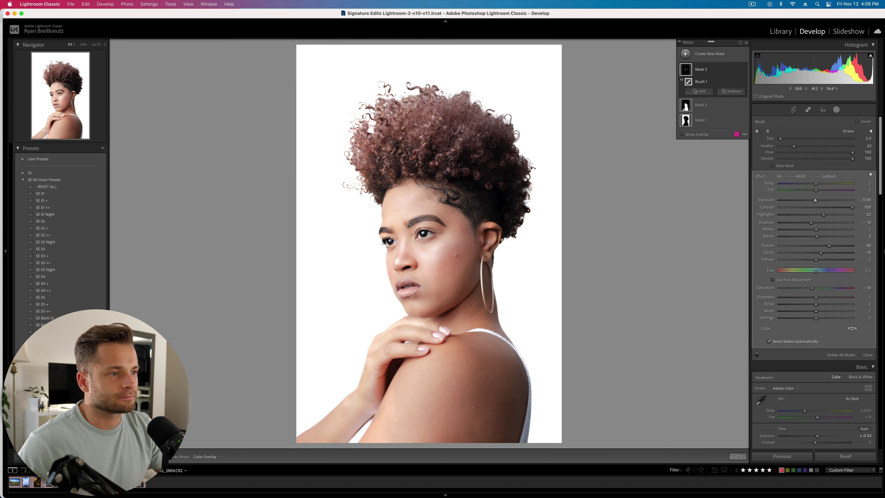
key(super+z)
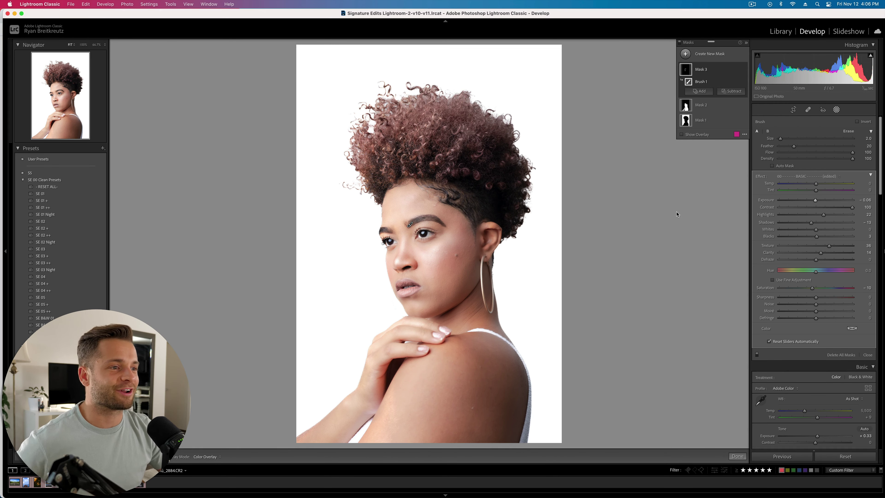
- Create a new brush mask and paint the cheek mole, eyes, eyebrows, ear, earring, lips, fingers and nails, enlarging the brush to size 4
click(707, 57)
click(697, 99)
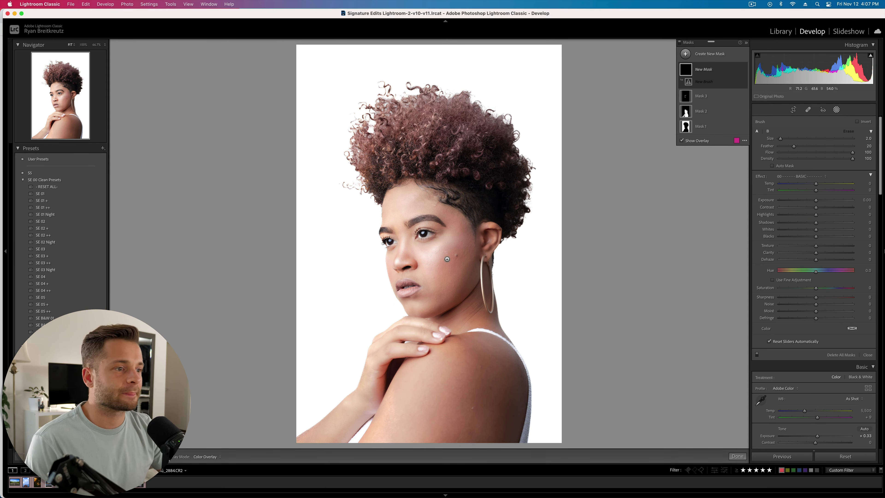
click(456, 255)
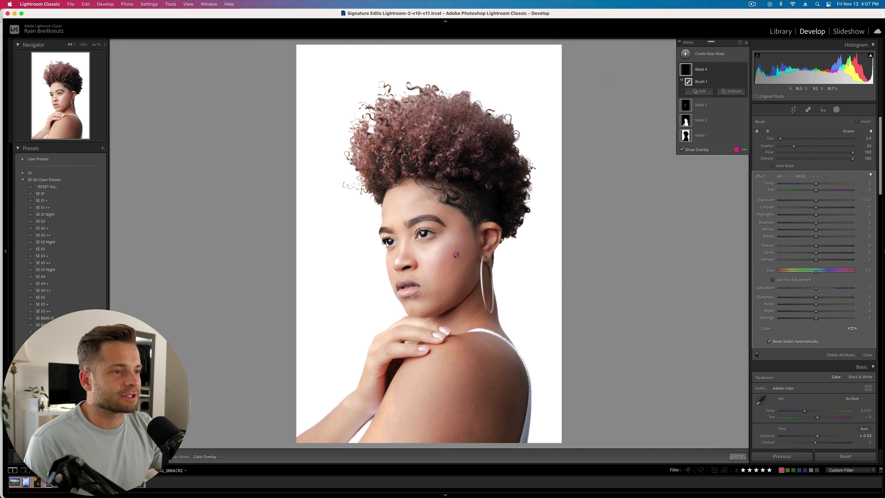
drag(416, 237, 429, 235)
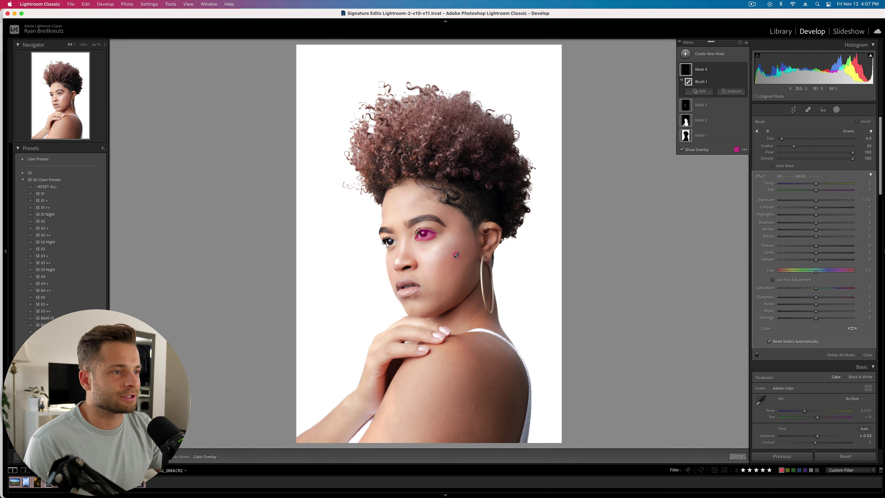
mouse_move(486, 229)
mouse_down()
mouse_move(497, 227)
mouse_move(484, 266)
mouse_move(493, 315)
mouse_move(489, 279)
mouse_move(490, 287)
mouse_up()
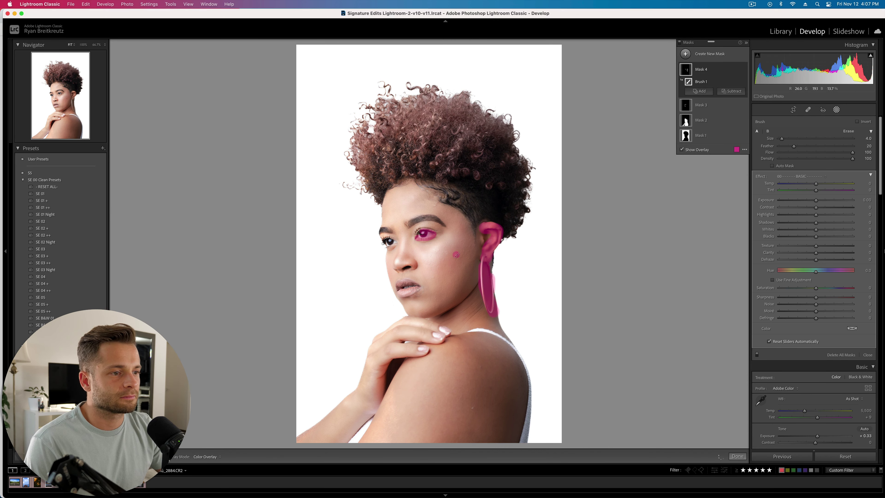
mouse_move(399, 287)
mouse_down()
mouse_move(417, 290)
mouse_move(403, 295)
mouse_up()
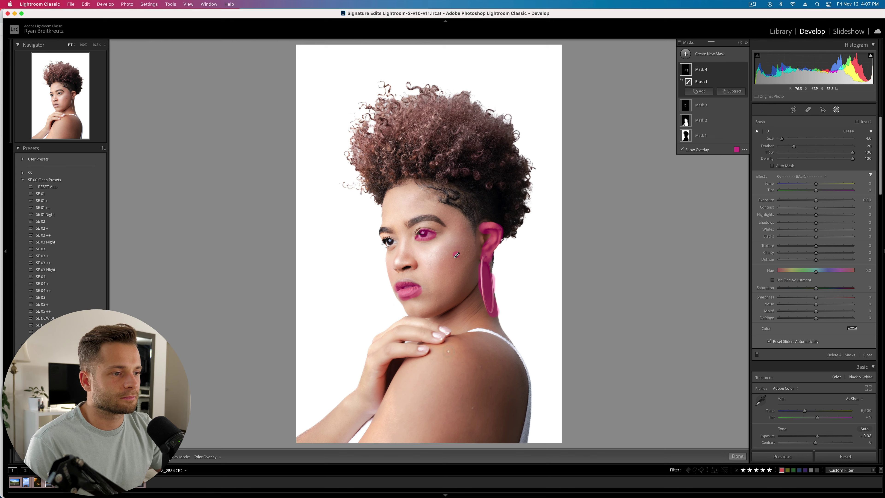
mouse_move(446, 329)
mouse_down()
mouse_move(418, 353)
mouse_move(436, 334)
mouse_move(402, 333)
mouse_move(441, 331)
mouse_move(404, 319)
mouse_up()
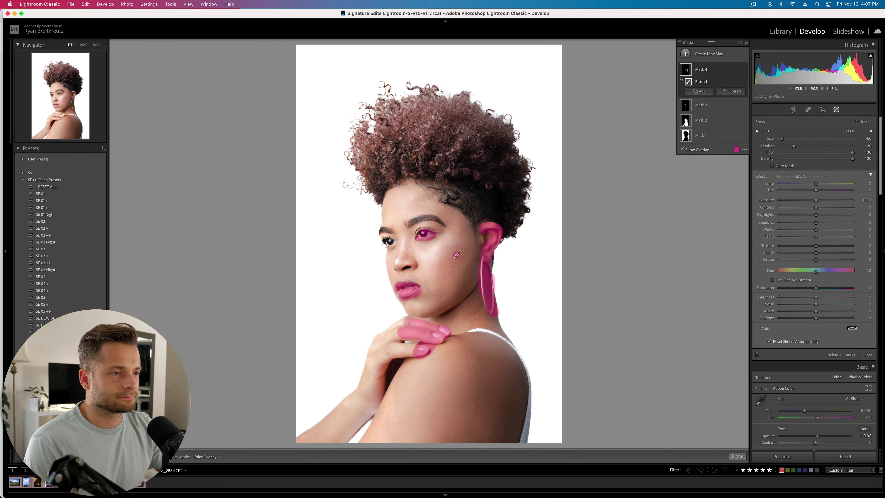
mouse_move(389, 244)
mouse_down()
mouse_move(379, 233)
mouse_move(440, 223)
mouse_up()
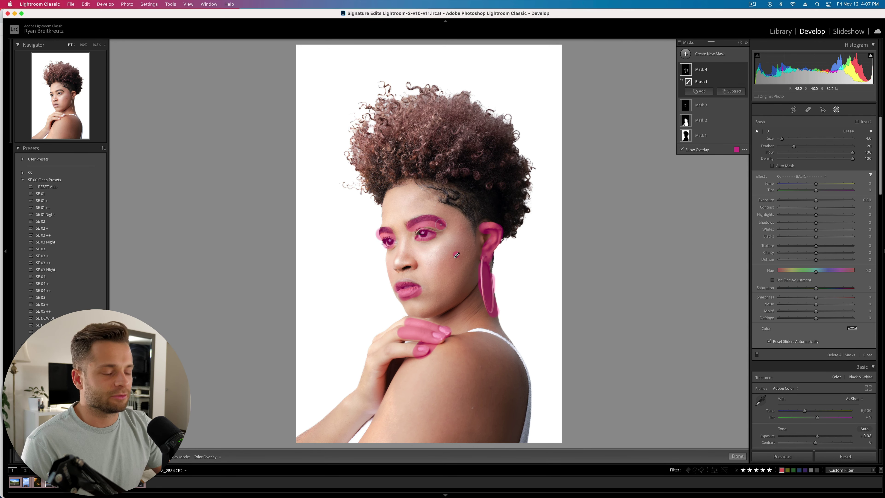
- Hide the mask overlay and slightly raise the new detail mask's texture and clarity
key(o)
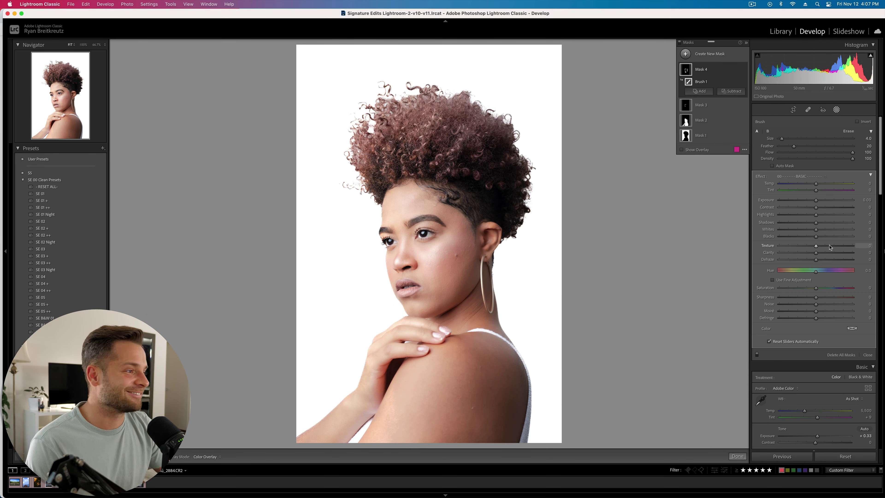
drag(763, 245, 821, 257)
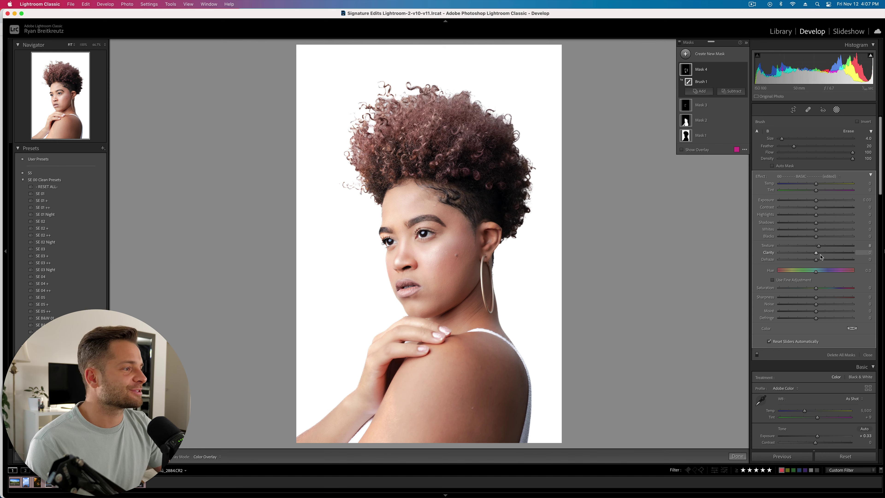
click(827, 253)
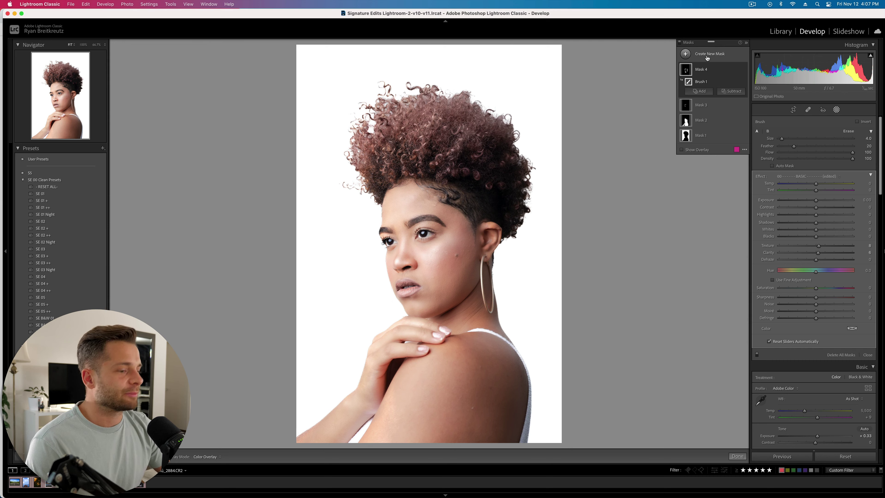
- Paint a new size 22 brush mask over the shoulder and upper arm and set its contrast to −88
key(k)
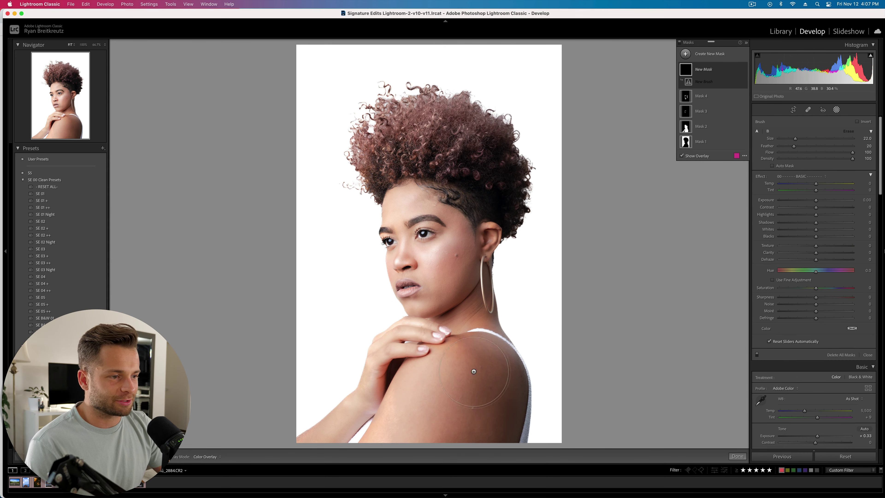
mouse_move(473, 371)
mouse_down()
mouse_move(451, 441)
mouse_move(479, 394)
mouse_move(478, 372)
mouse_move(483, 411)
mouse_move(476, 421)
mouse_move(481, 377)
mouse_up()
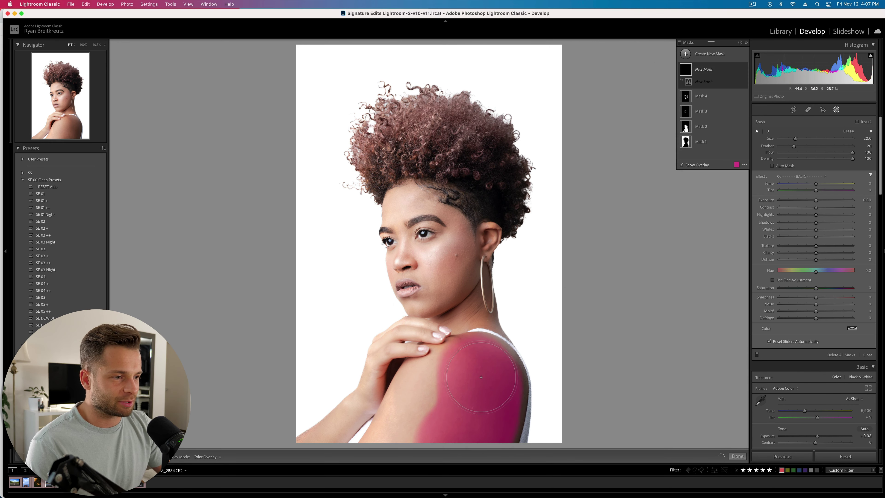
drag(816, 207, 784, 208)
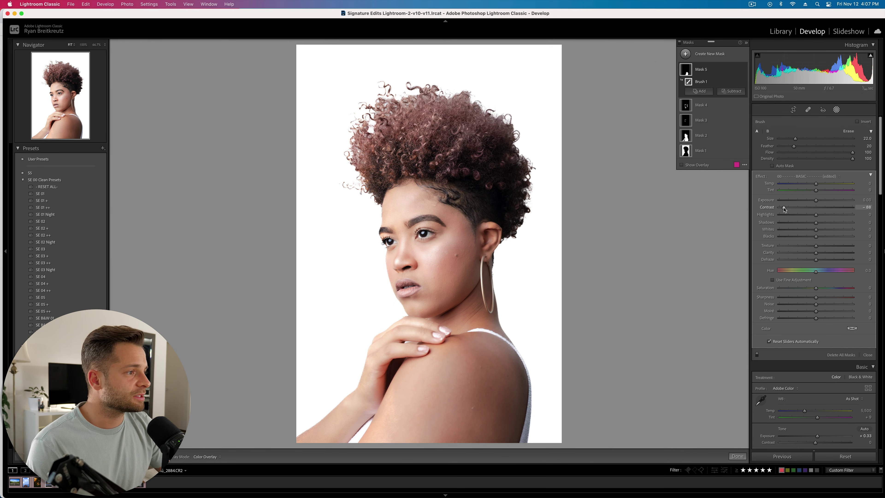
- Set the shoulder mask's texture to −27, clarity to −40 and highlights to 50, and lower dehaze slightly
mouse_move(816, 245)
mouse_down()
mouse_move(788, 246)
mouse_move(815, 260)
mouse_up()
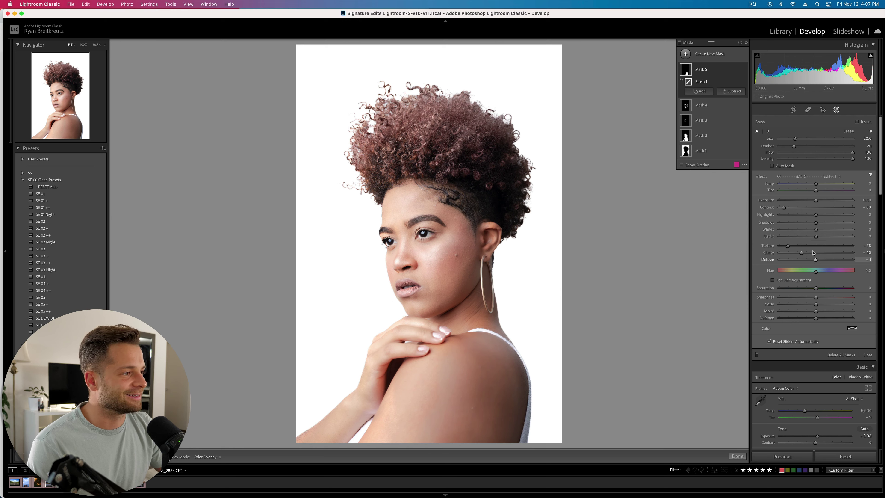
click(807, 246)
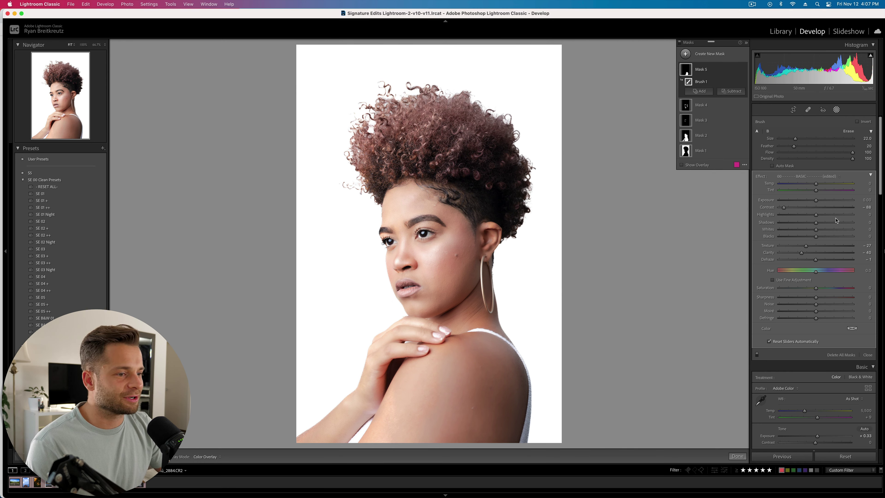
drag(864, 215, 825, 215)
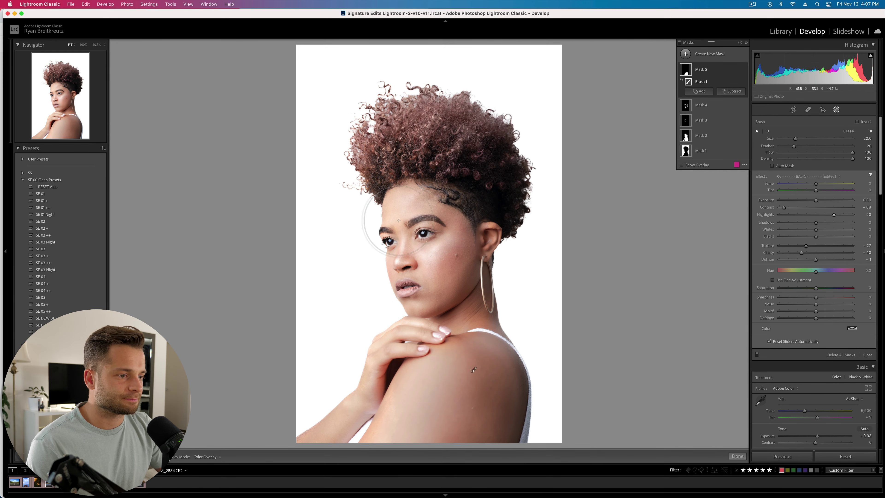
- Leave the shoulder mask and heal the four small blemishes on the shoulder and upper arm with the Spot Removal tool
key(Escape)
key(Escape)
click(498, 385)
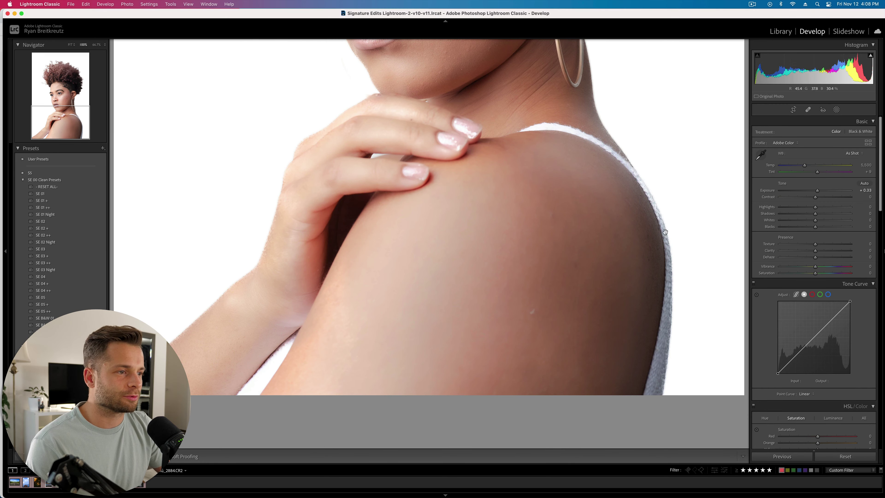
click(808, 109)
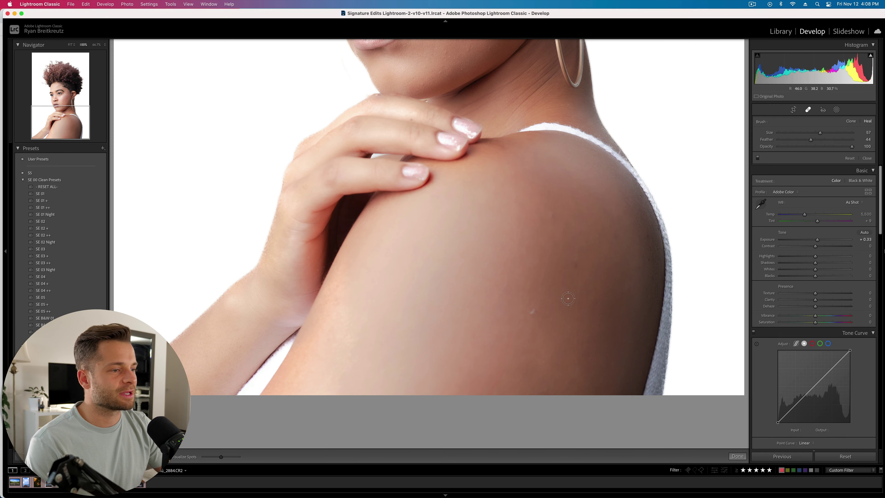
click(533, 311)
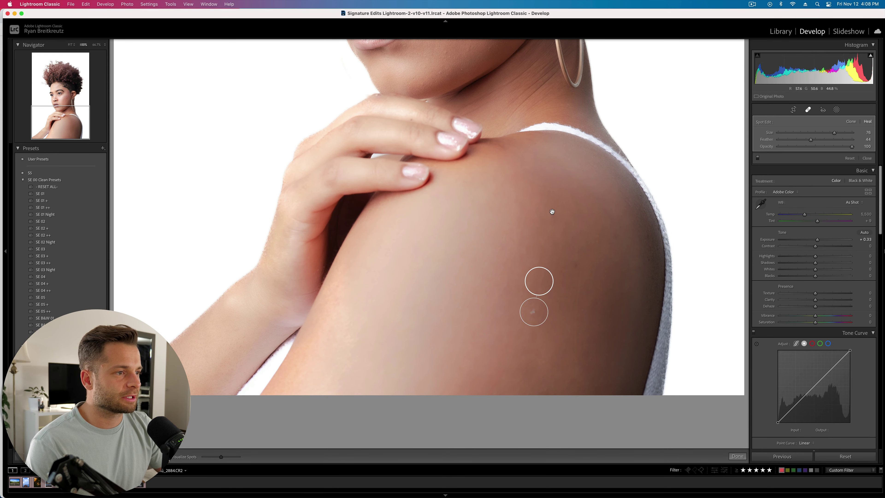
click(553, 215)
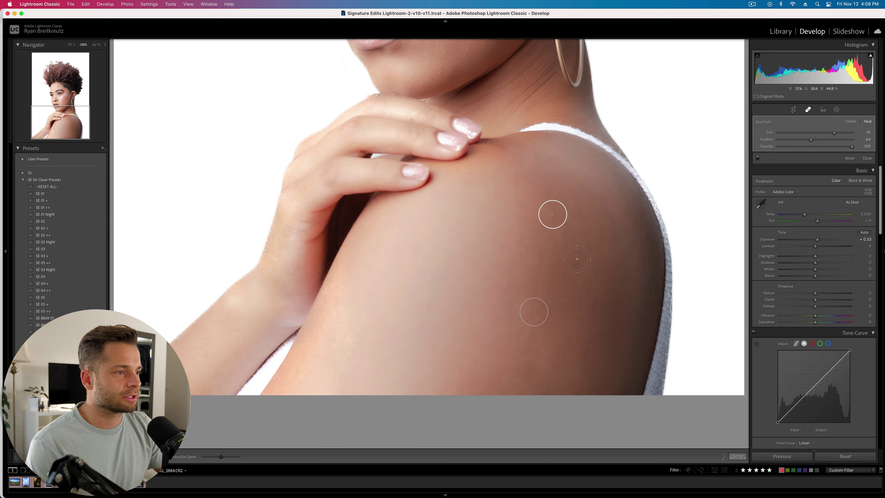
click(573, 264)
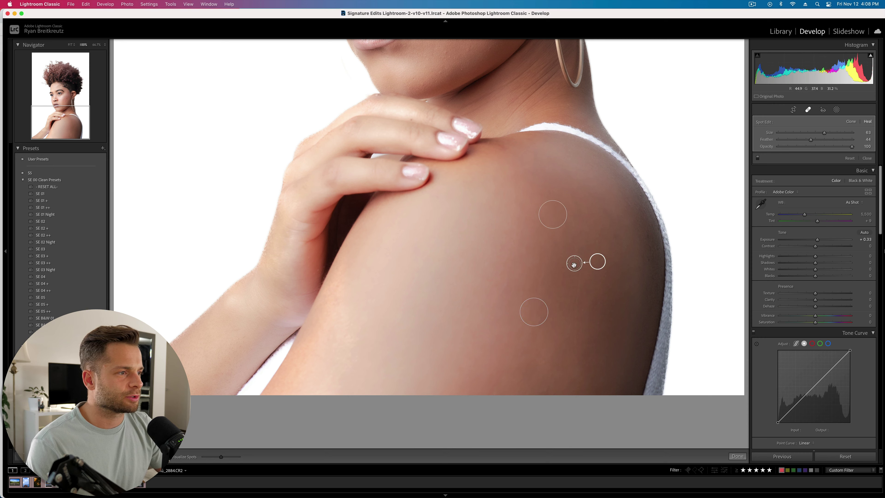
click(506, 285)
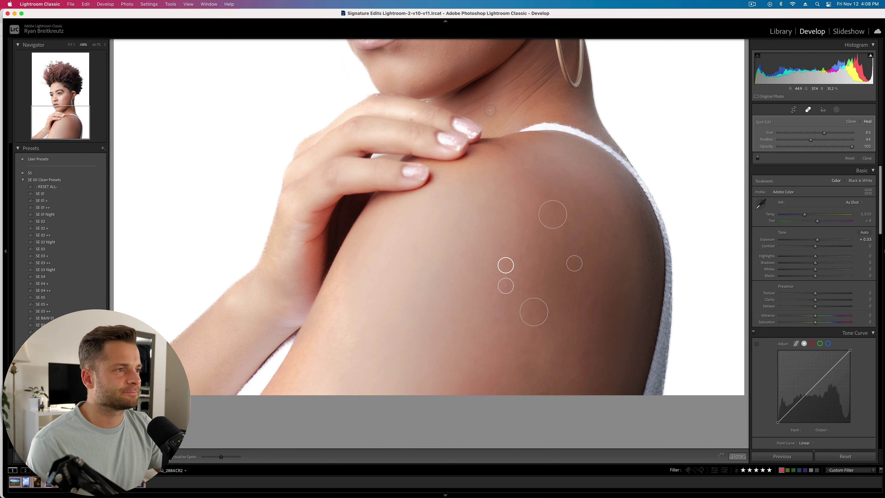
- Heal the blemishes on the forehead, lower cheek and beside the mouth
drag(67, 70, 64, 101)
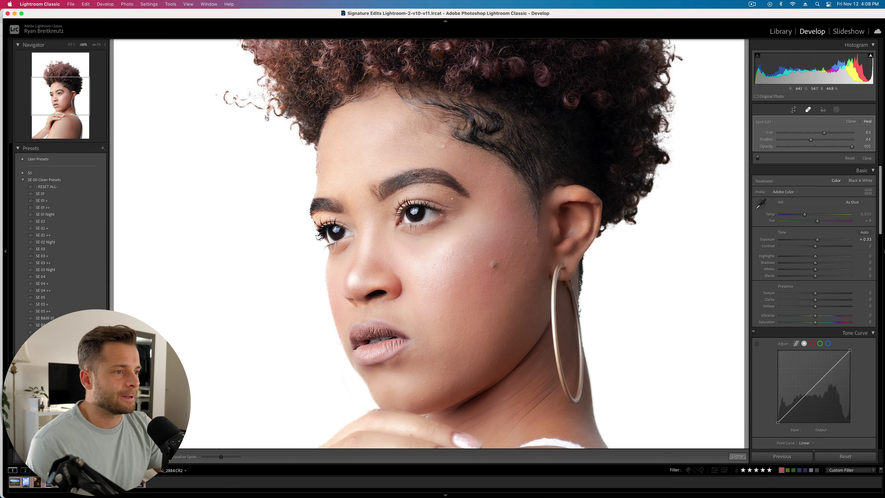
click(444, 147)
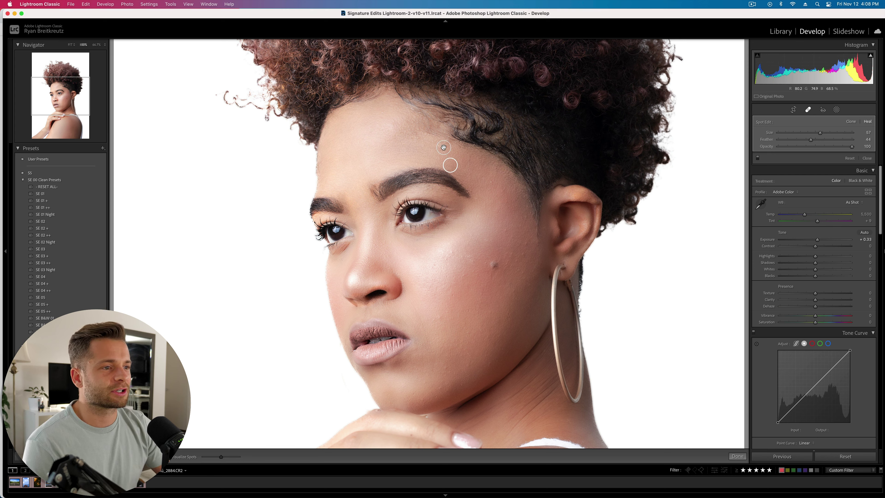
click(445, 366)
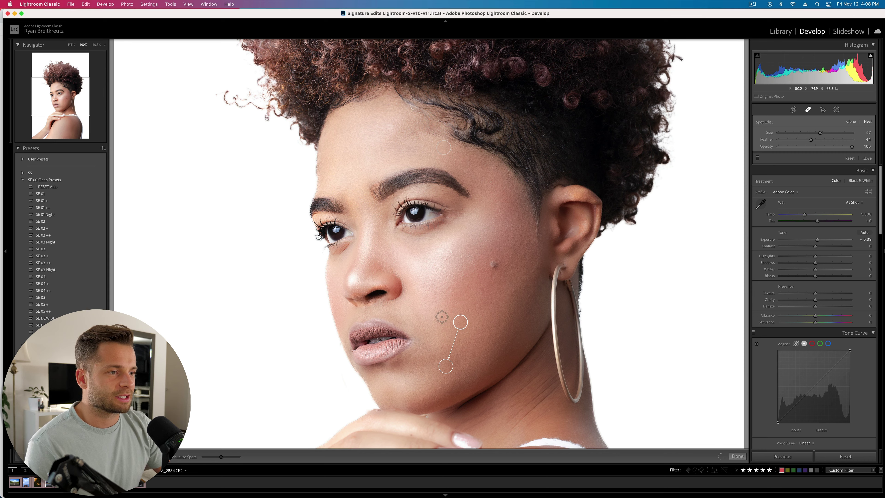
click(441, 316)
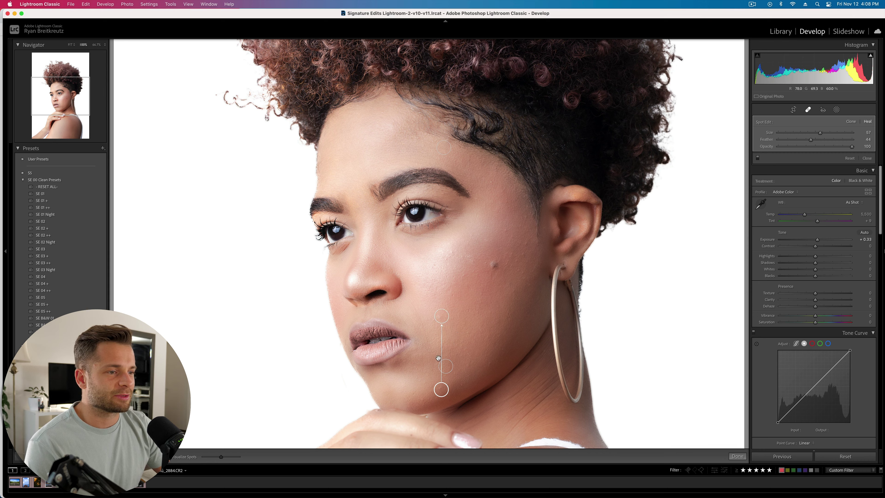
- Create a new brush mask and paint the cheek, jaw, temple and forehead skin with the brush at size 11
click(837, 110)
key(k)
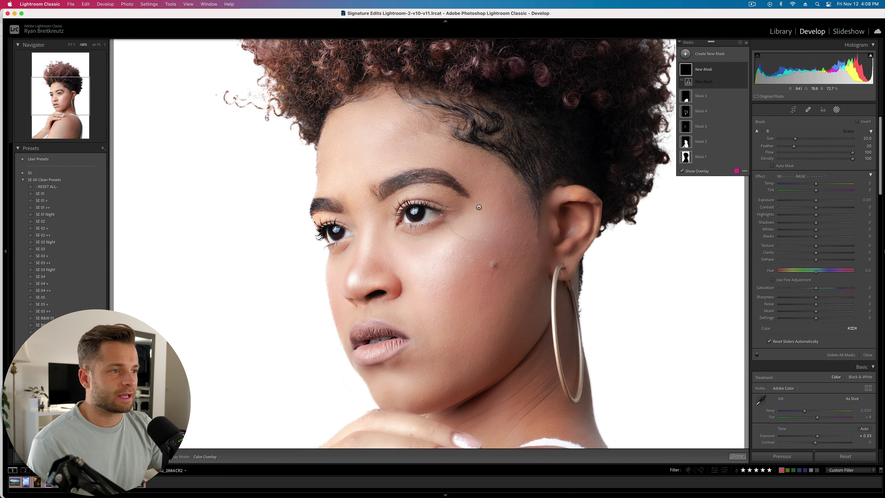
mouse_move(389, 138)
mouse_down()
mouse_move(442, 150)
mouse_move(499, 177)
mouse_move(511, 215)
mouse_move(508, 260)
mouse_move(504, 230)
mouse_move(443, 286)
mouse_move(467, 343)
mouse_move(467, 378)
mouse_move(443, 382)
mouse_move(457, 333)
mouse_move(451, 343)
mouse_move(494, 318)
mouse_move(481, 282)
mouse_move(503, 289)
mouse_move(523, 274)
mouse_move(511, 211)
mouse_up()
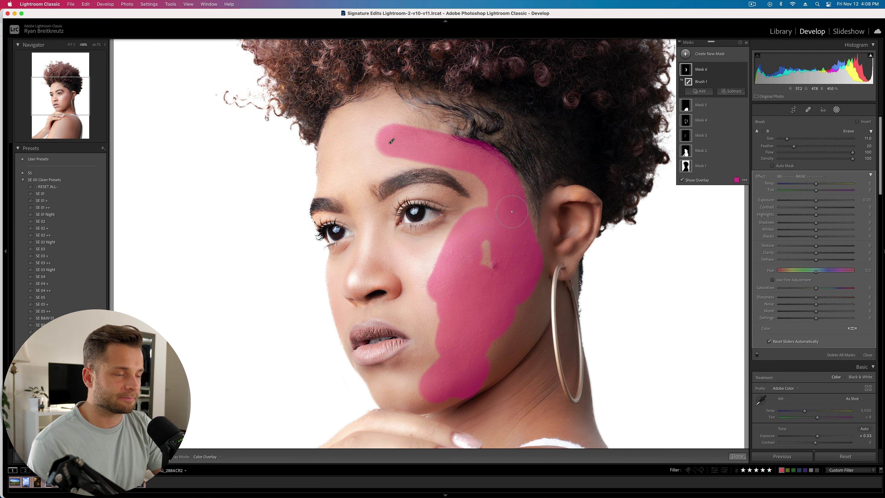
- Hide the mask overlay, set the face mask's texture to −46 and sharpness to −41, and close masking
key(o)
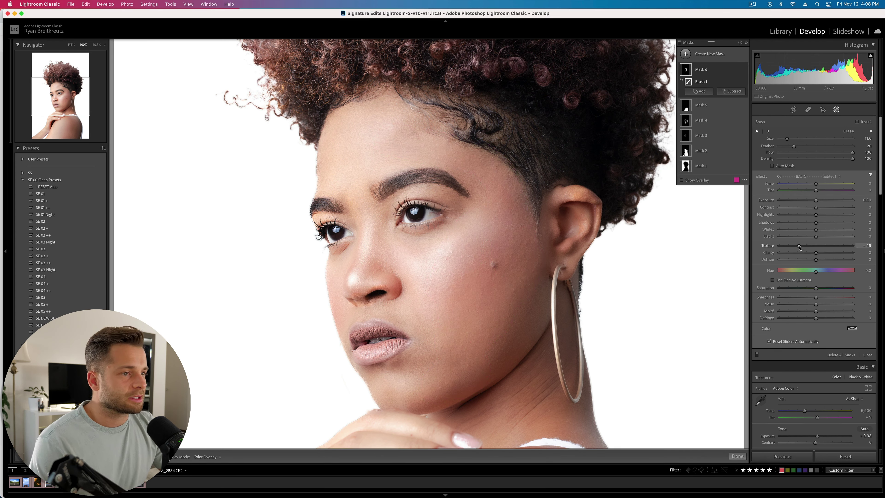
click(808, 260)
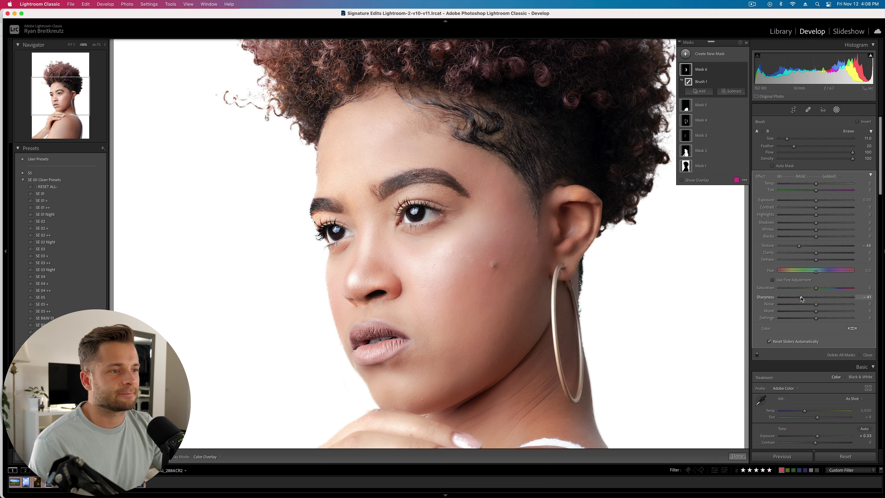
key(shift+w)
click(476, 295)
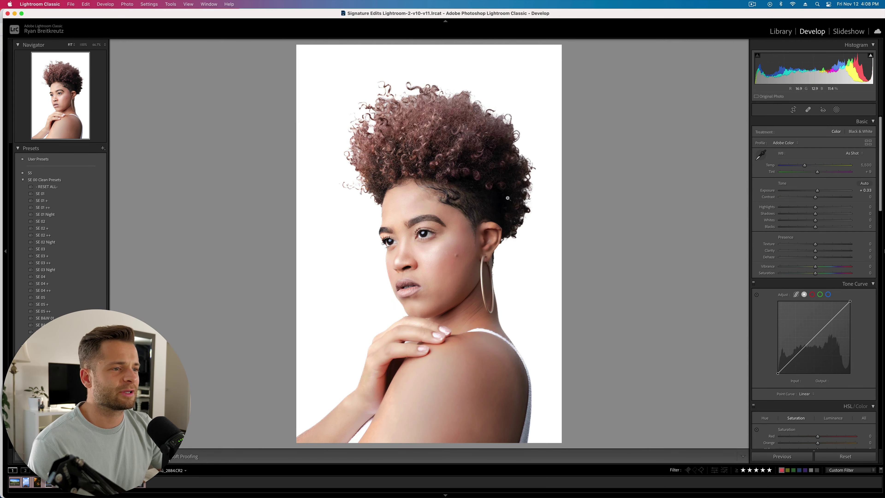
- Set the photo's overall exposure to −0.13, and compare with the unedited original by resetting the photo and undoing the reset
key(minus)
key(minus)
key(minus)
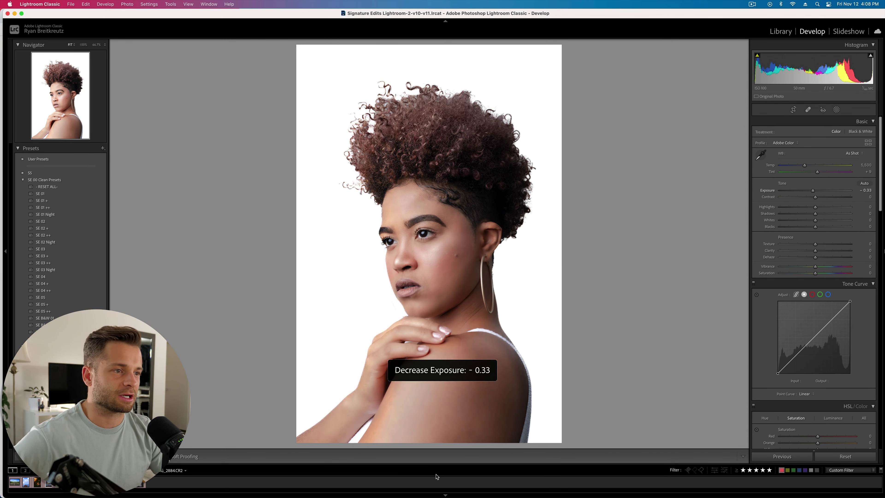
key(equal)
key(equal)
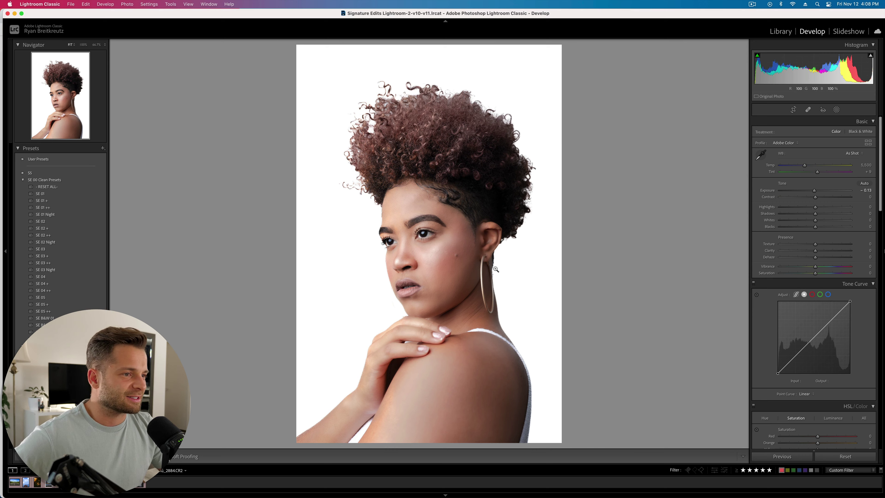
click(846, 456)
key(super+z)
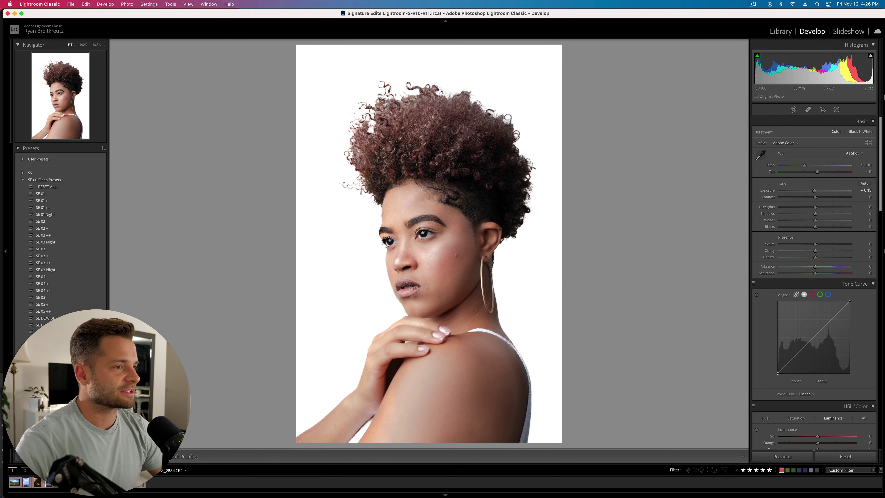
- Reopen the photo's masks and select the background mask, Mask 1
click(836, 110)
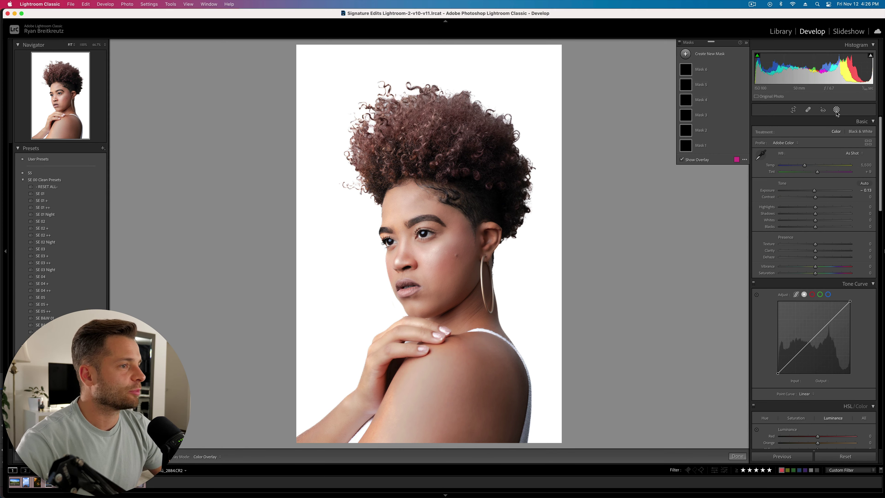
click(713, 146)
mouse_move(447, 173)
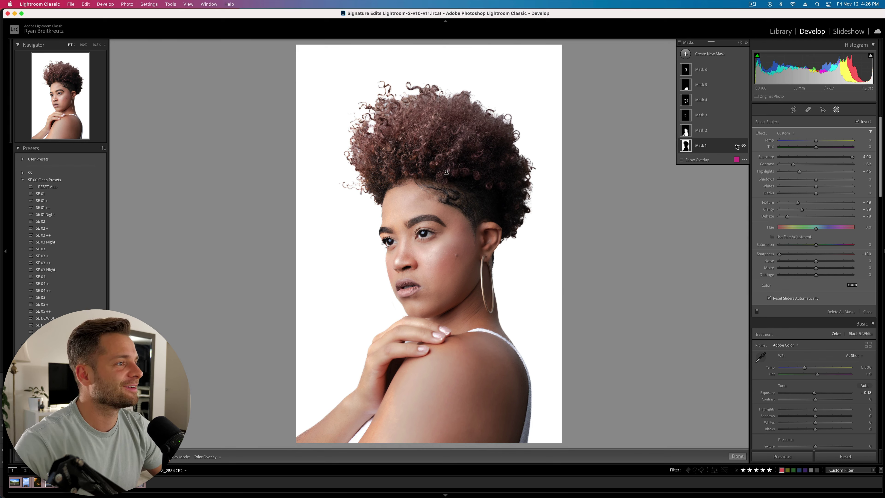
- Try intersecting Mask 1 with a size 5 brush stroke at the back edge of the hair, and undo it
click(736, 146)
mouse_move(769, 162)
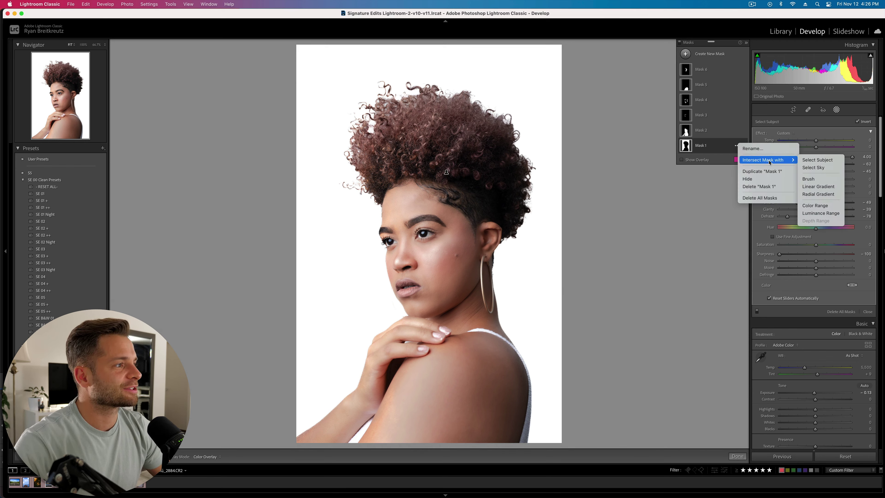
click(809, 179)
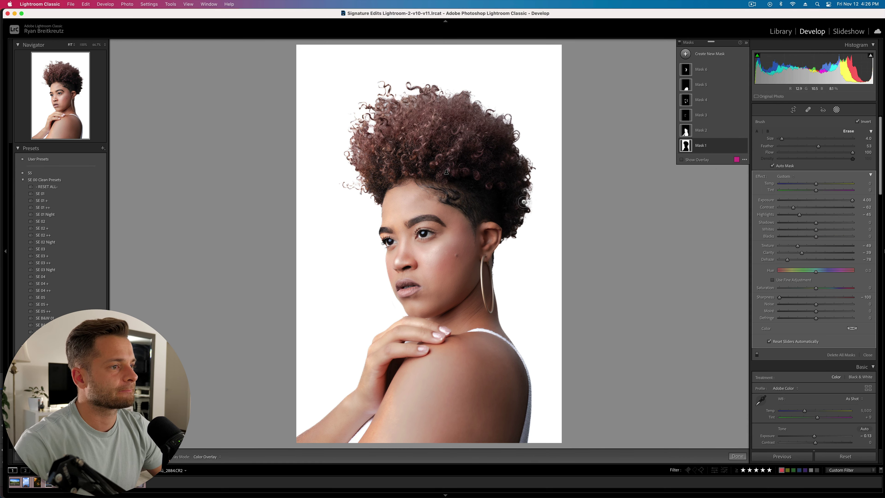
scroll(523, 201, up, 1)
key(o)
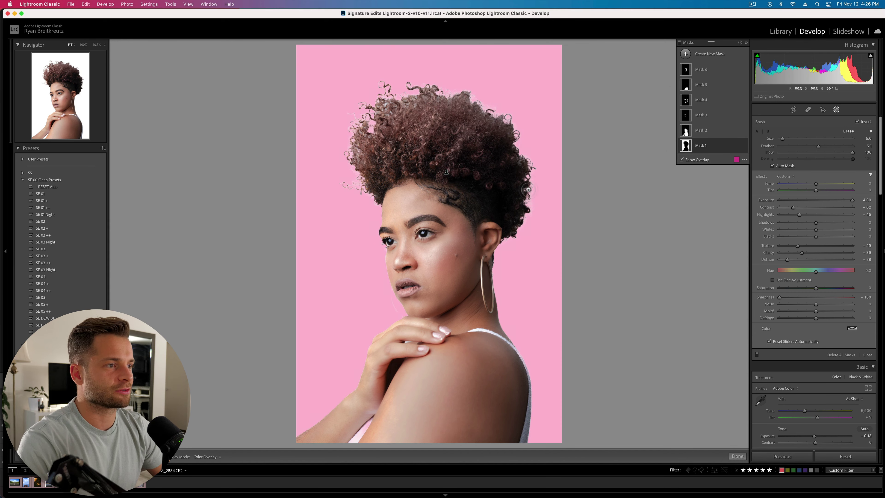
mouse_move(528, 189)
mouse_down()
mouse_move(520, 206)
mouse_move(528, 183)
mouse_up()
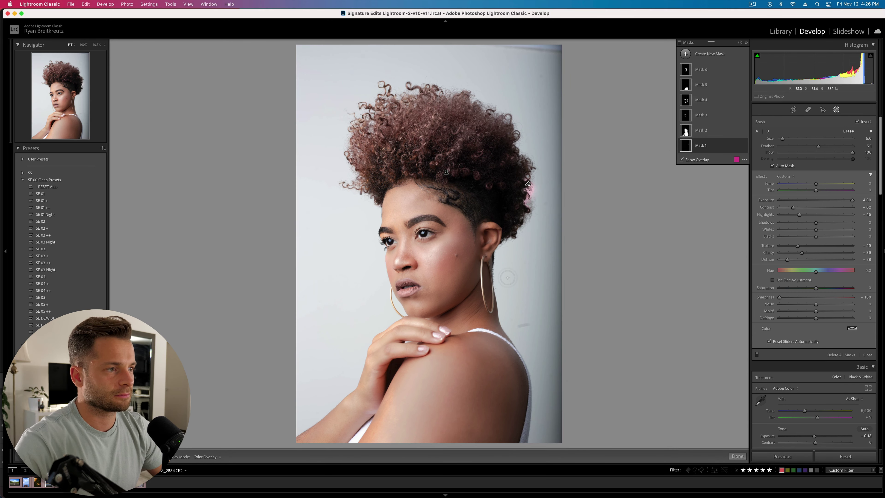
key(super+z)
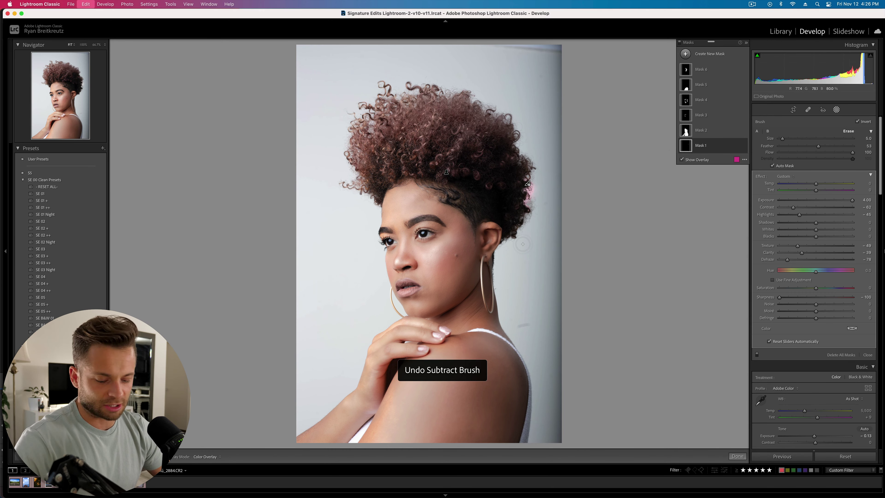
key(super+z)
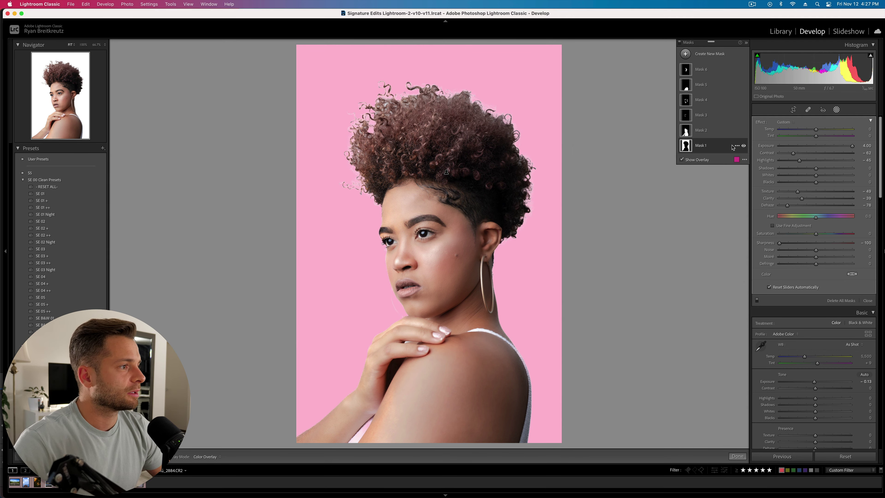
- Try adding a size 3 brush to Mask 1 along the back edge of the hair, and undo it
click(716, 148)
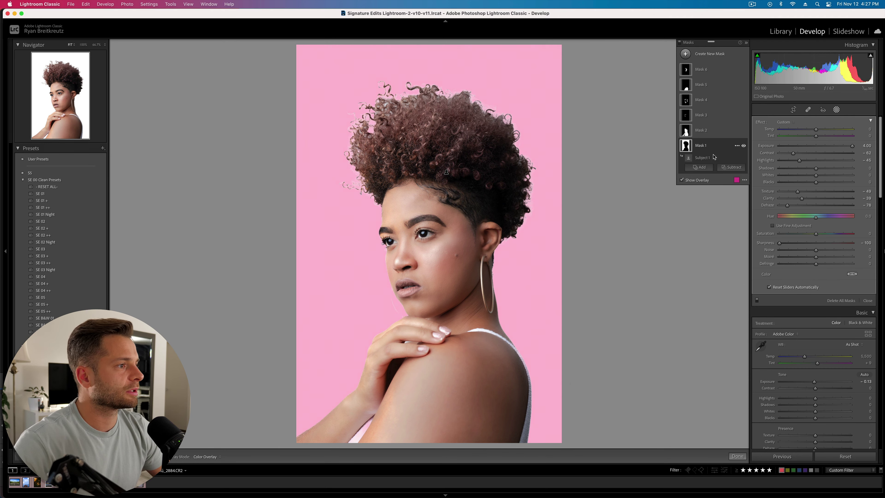
click(700, 167)
click(703, 206)
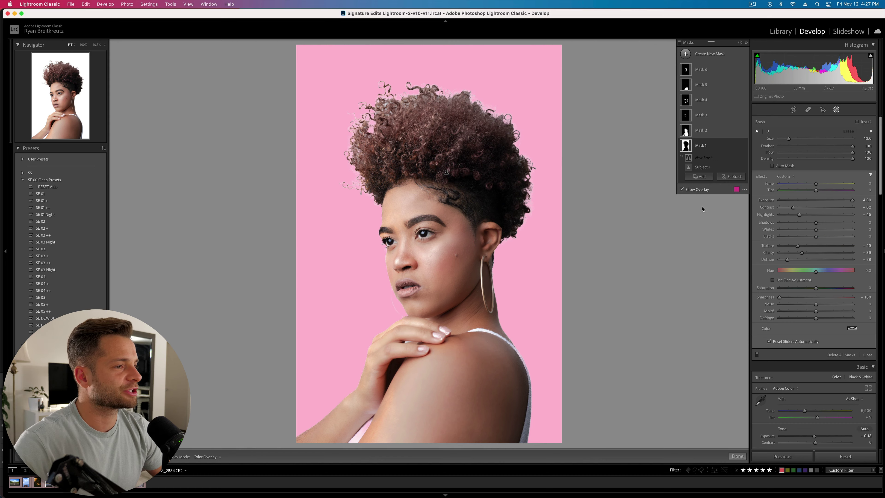
scroll(495, 223, down, 5)
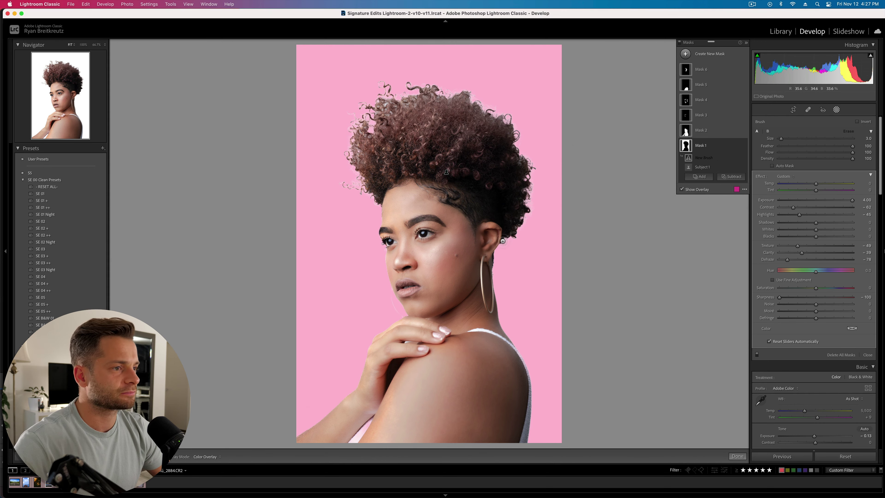
mouse_move(503, 241)
mouse_down()
mouse_move(525, 208)
mouse_move(523, 150)
mouse_move(508, 115)
mouse_move(533, 152)
mouse_move(524, 209)
mouse_up()
key(super+z)
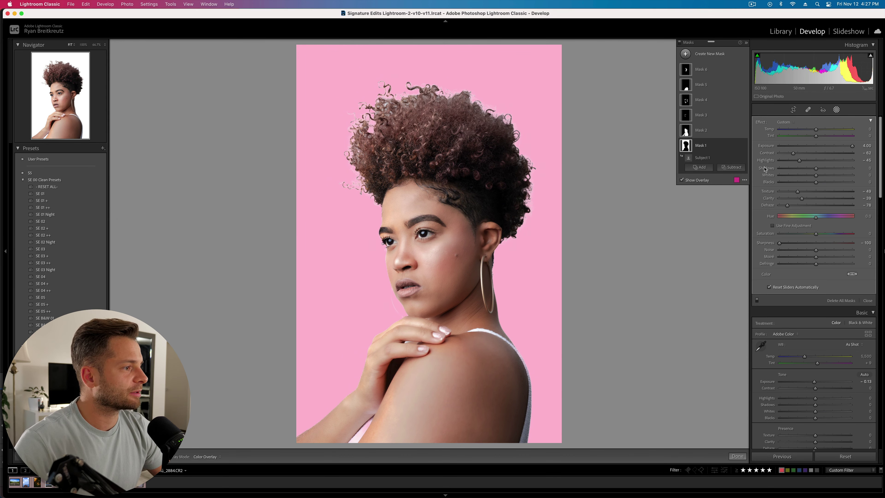
- Add a brush to Mask 1 at size 4 and flow 18, and paint along the edges of the hair, face and forearm
click(700, 168)
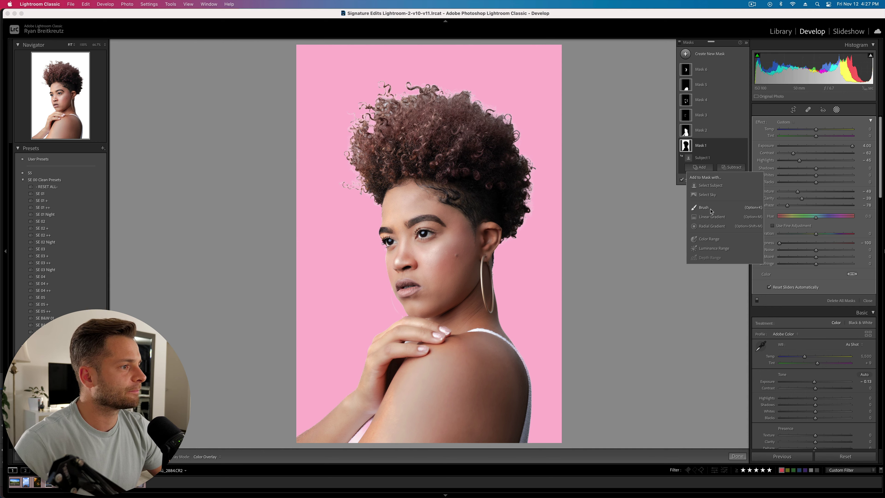
click(704, 207)
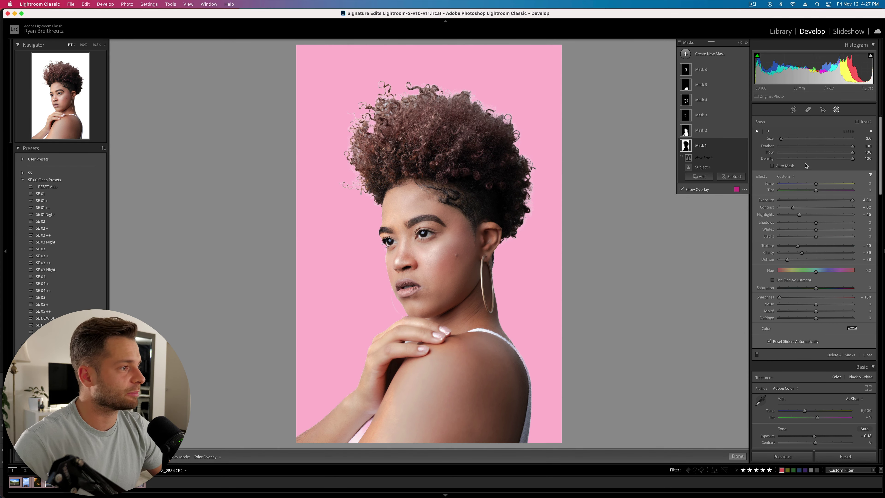
click(791, 152)
key(bracketright)
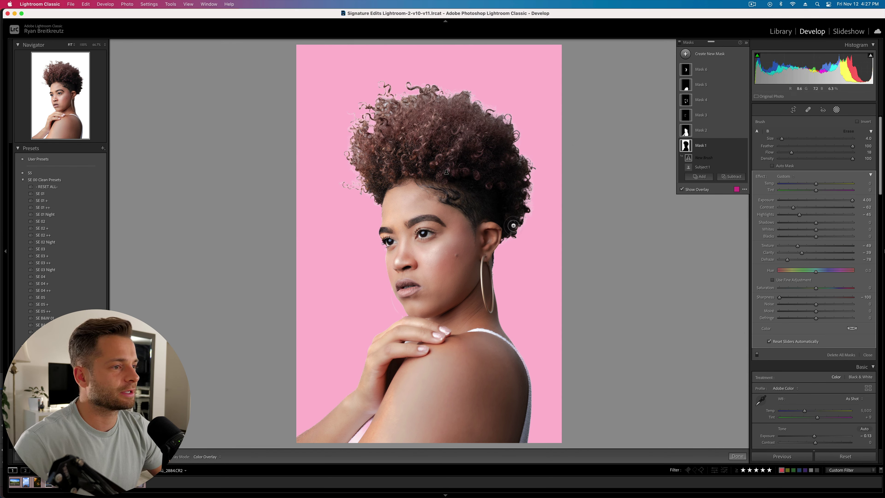
mouse_move(512, 233)
mouse_down()
mouse_move(531, 188)
mouse_move(521, 127)
mouse_move(484, 95)
mouse_move(485, 105)
mouse_move(430, 82)
mouse_move(371, 83)
mouse_move(381, 81)
mouse_move(355, 117)
mouse_move(346, 194)
mouse_move(370, 199)
mouse_move(351, 200)
mouse_up()
drag(354, 246, 355, 244)
mouse_move(378, 201)
mouse_down()
mouse_move(371, 232)
mouse_move(378, 264)
mouse_move(377, 254)
mouse_move(403, 311)
mouse_move(381, 321)
mouse_move(362, 353)
mouse_up()
drag(333, 402, 334, 403)
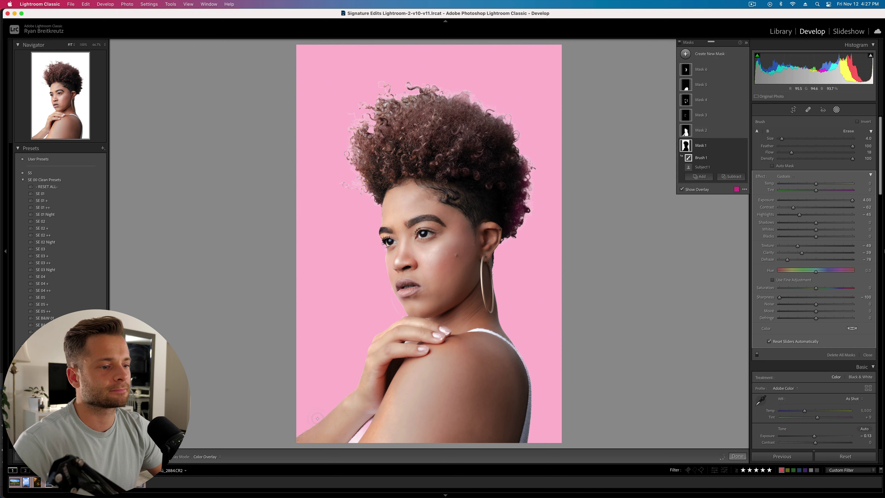
mouse_move(511, 240)
mouse_down()
mouse_move(499, 288)
mouse_move(533, 393)
mouse_move(534, 436)
mouse_move(504, 265)
mouse_move(515, 232)
mouse_move(495, 245)
mouse_move(512, 232)
mouse_move(510, 239)
mouse_up()
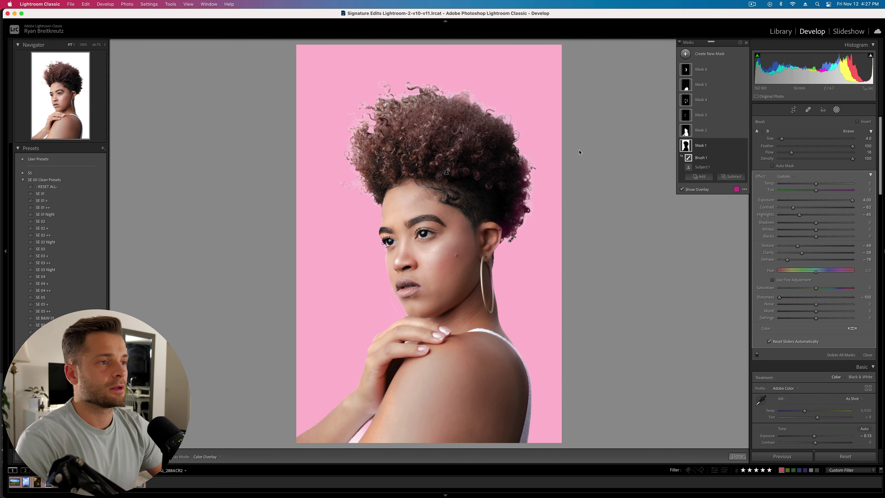
- Hide the mask overlay, and undo and redo the brush edits on Mask 1 to compare the cutout edges before and after
key(o)
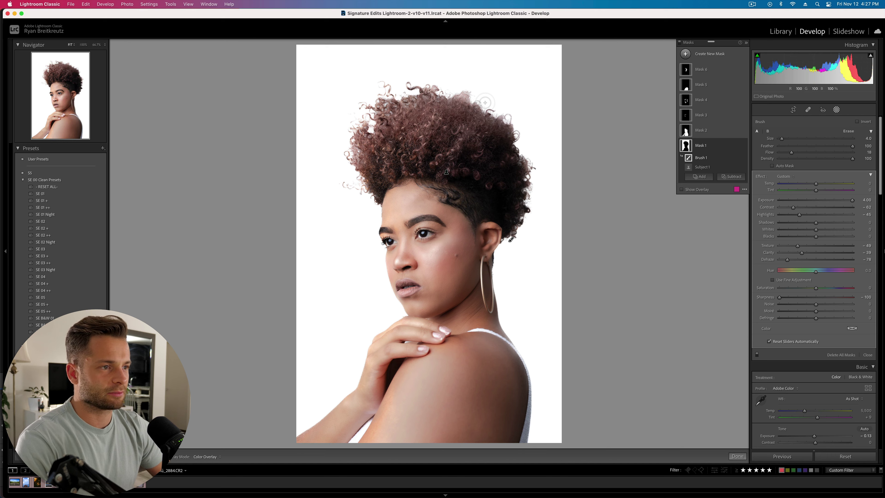
key(super+z)
key(super+z)
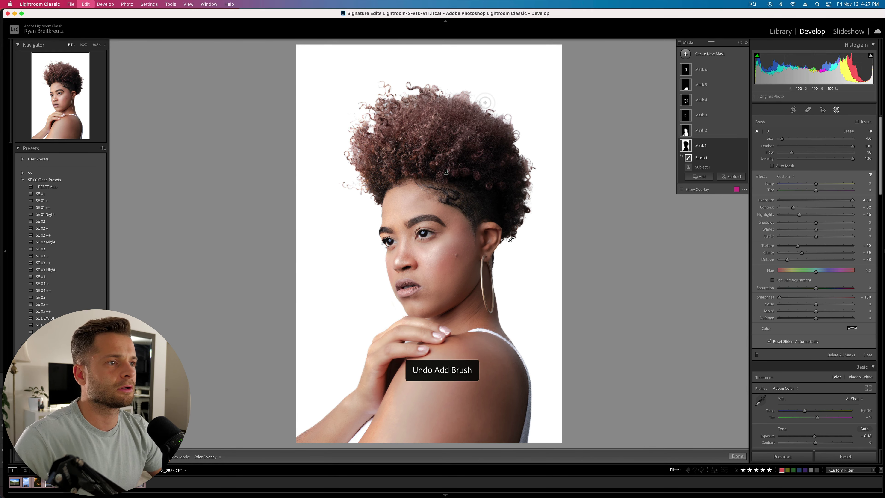
key(super+z)
key(super+shift+z)
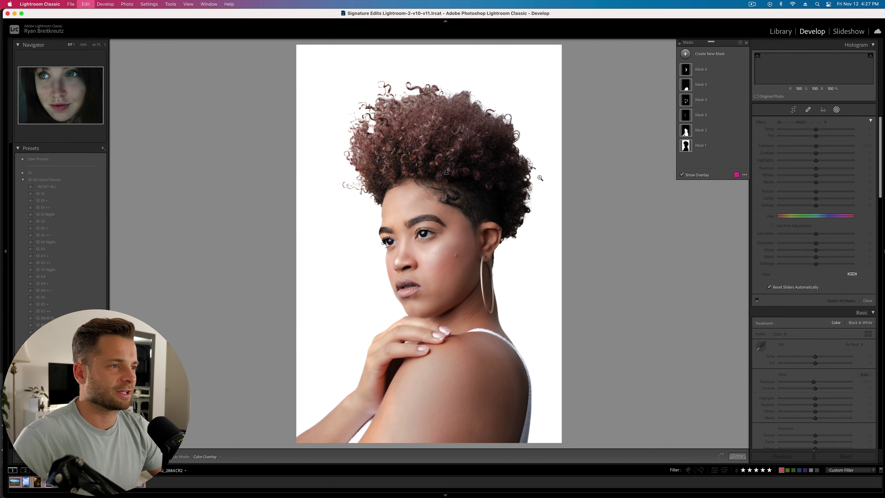
key(super+shift+z)
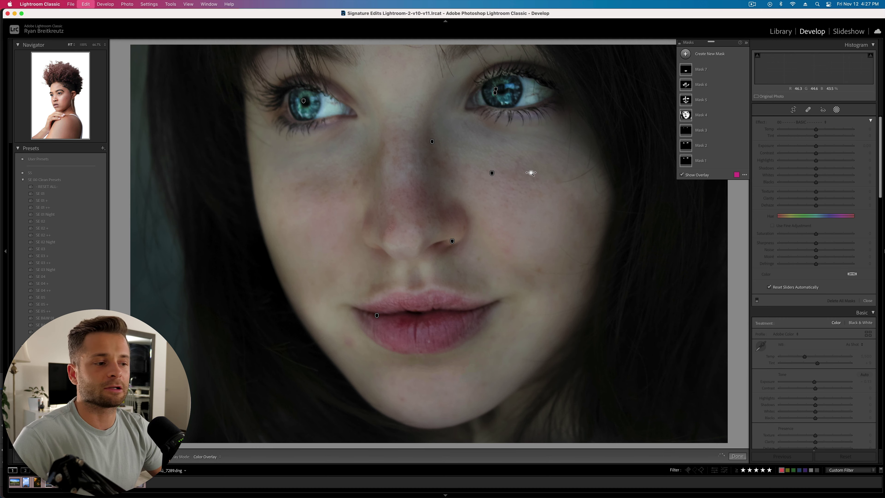
key(super+shift+z)
key(super+shift+z)
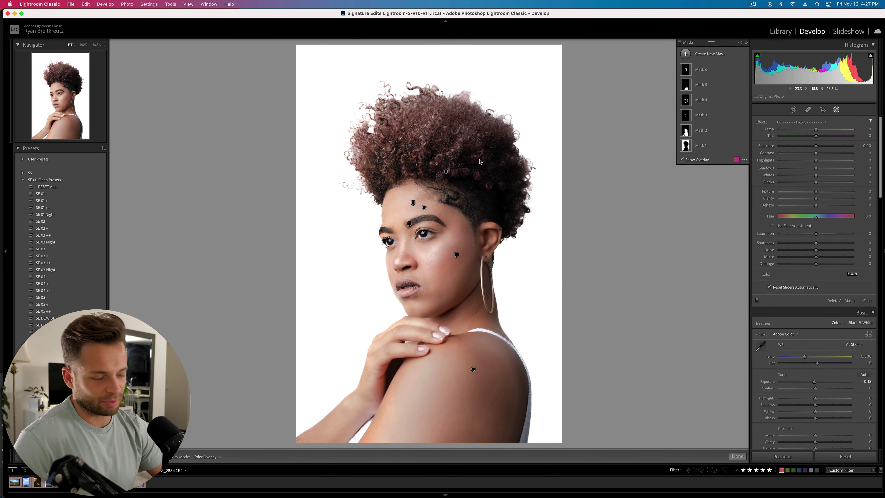
- Close the masking tools and return to the Library grid to browse the five-star photos below the studio portrait
key(shift+w)
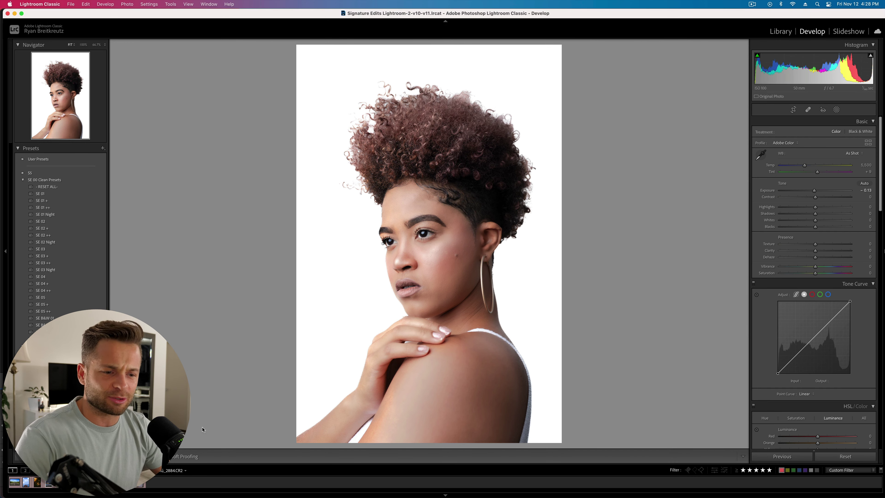
key(e)
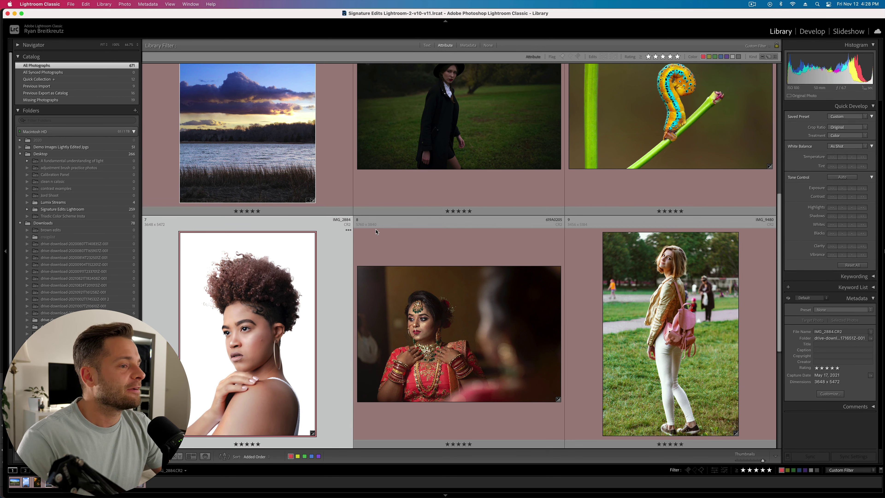
scroll(377, 232, down, 3)
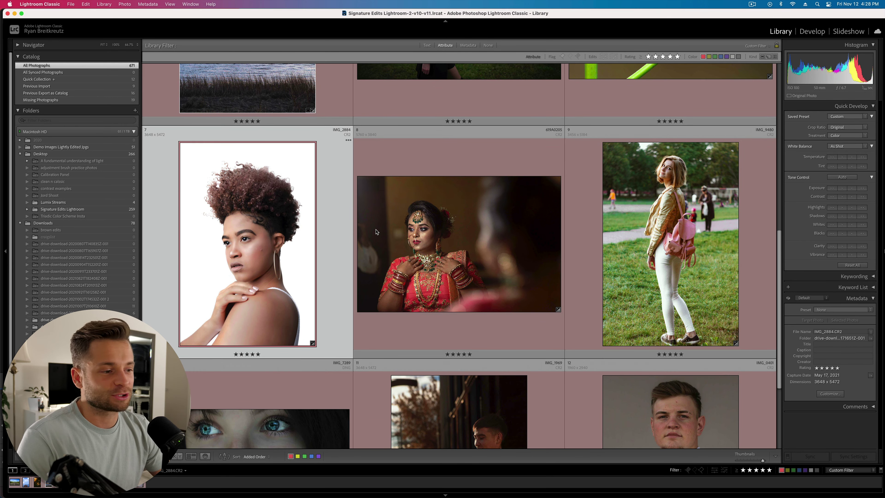